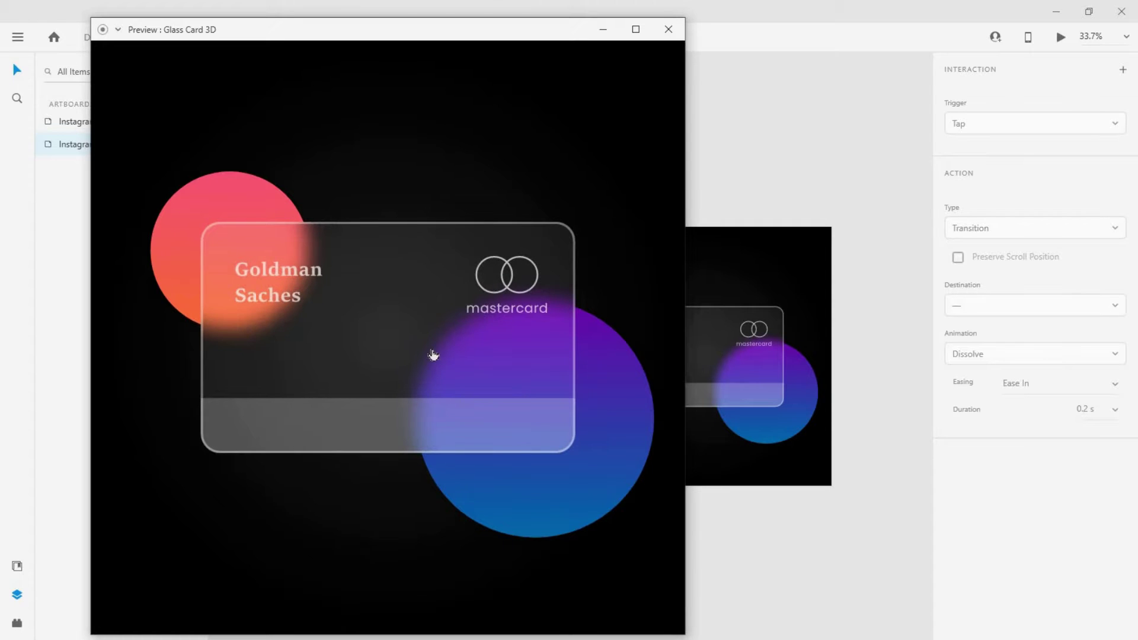
Tap the previewed glass card three times so it flips front, back, then front again
{"action": "left_click", "coordinate": [436, 397]}
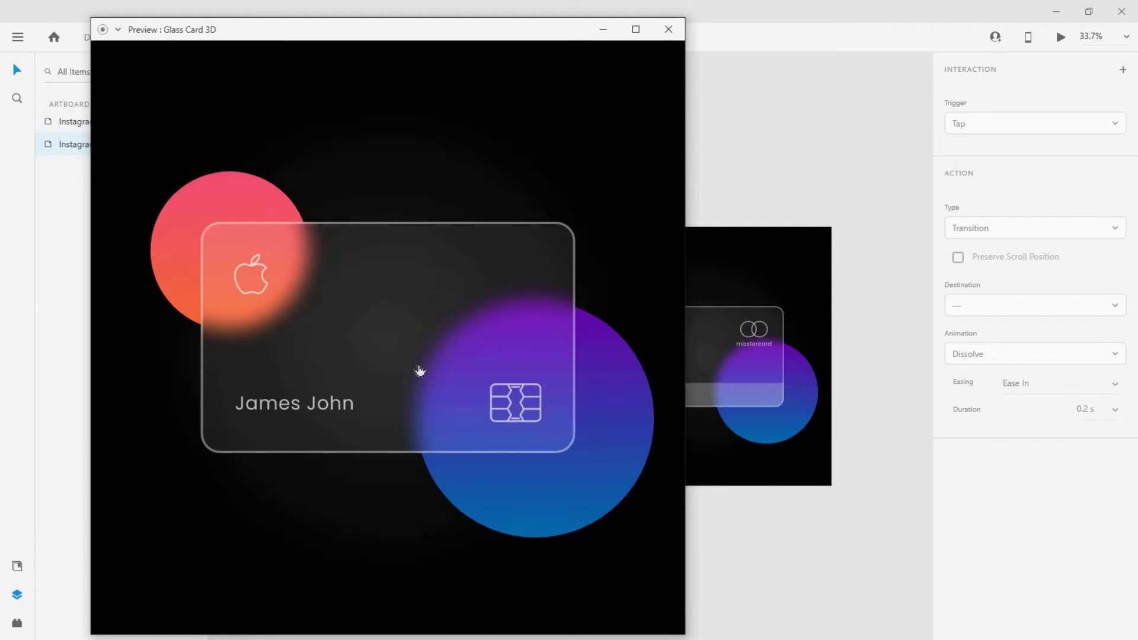
{"action": "left_click", "coordinate": [418, 380]}
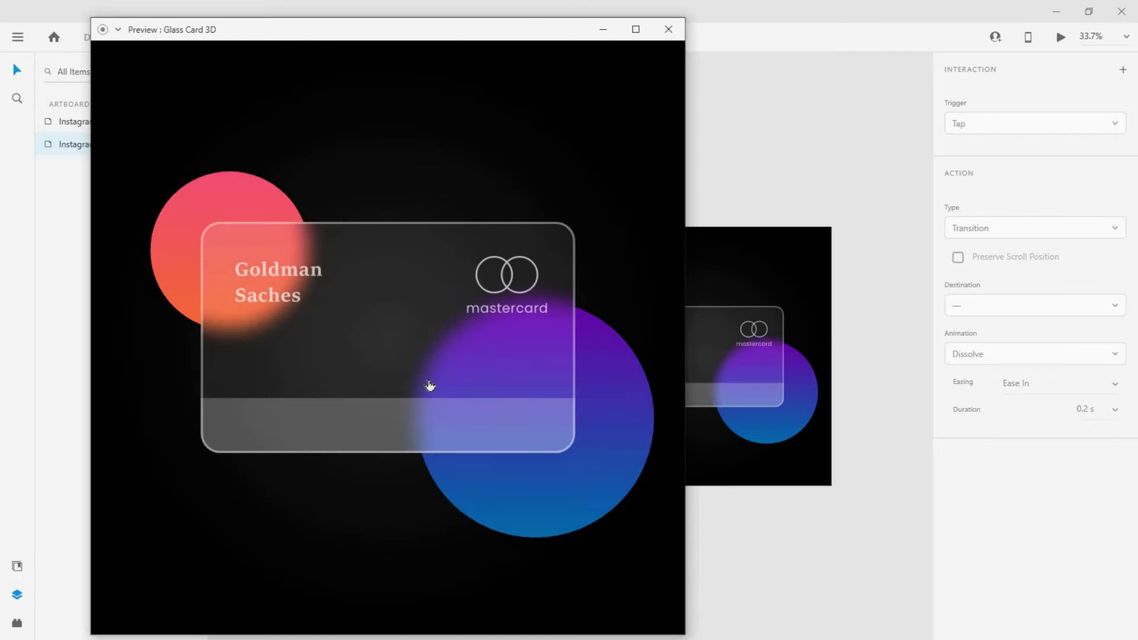
{"action": "left_click", "coordinate": [442, 430]}
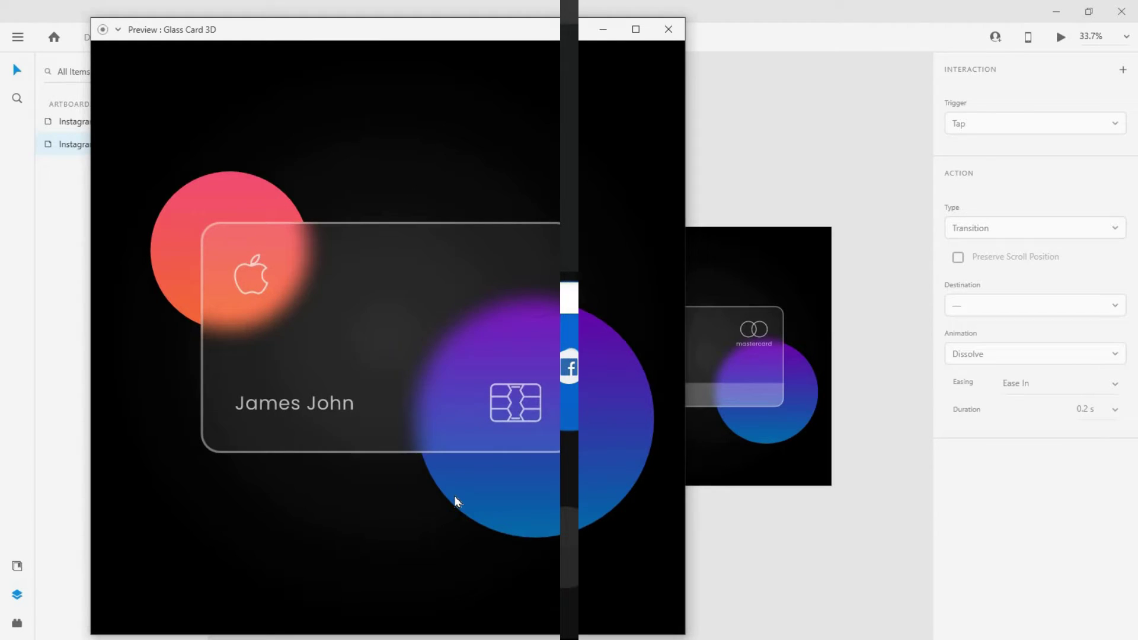
Search Google Images for 'apple credit card front and back' and preview two Apple Card photos
{"action": "type", "text": "apple"}
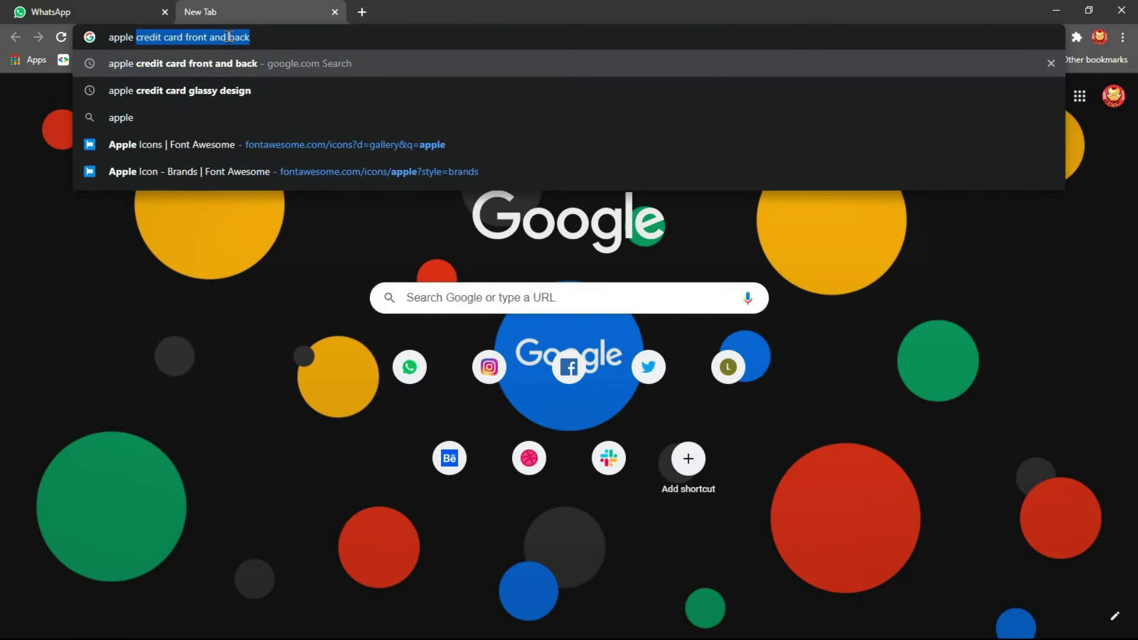
{"action": "key", "text": "Return"}
{"action": "left_click", "coordinate": [193, 144]}
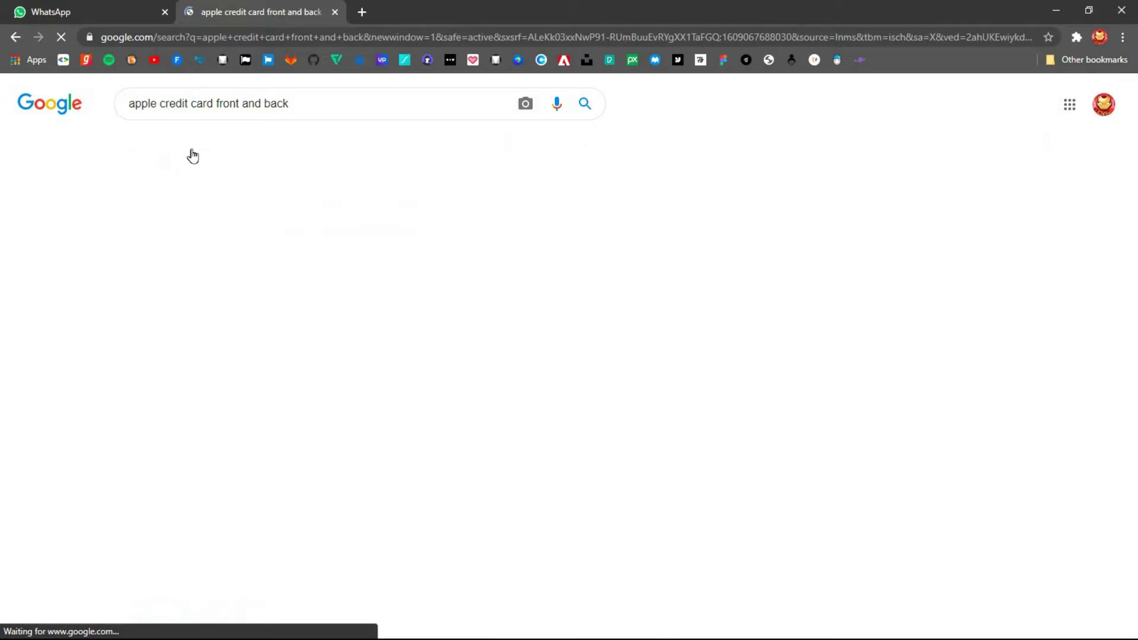
{"action": "left_click", "coordinate": [426, 313]}
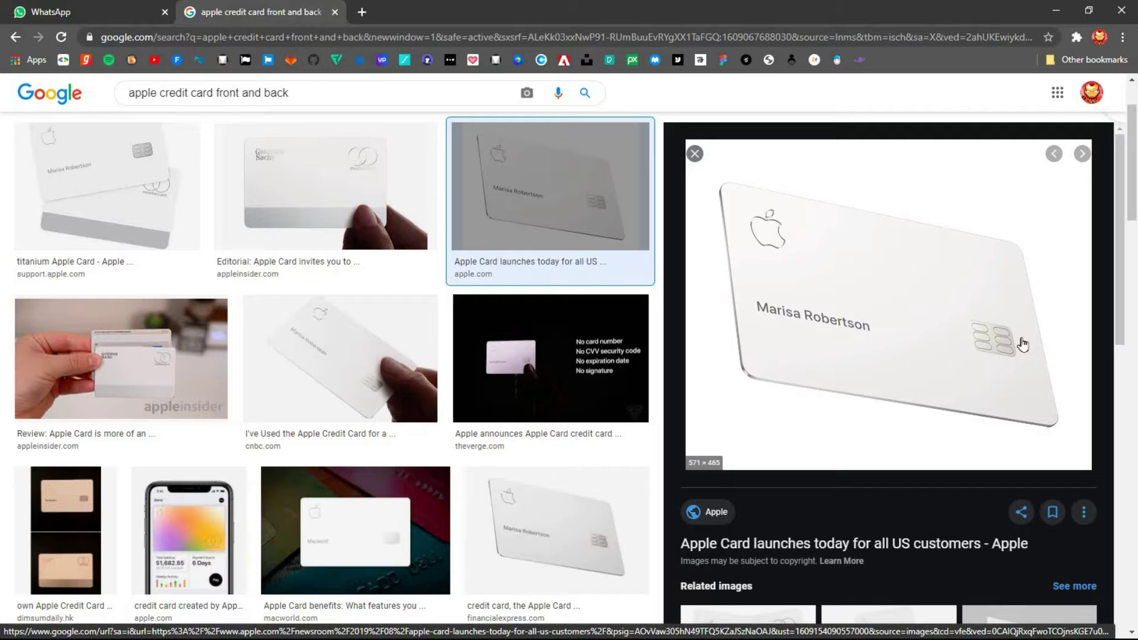
{"action": "key", "text": "shift+Tab"}
{"action": "key", "text": "Return"}
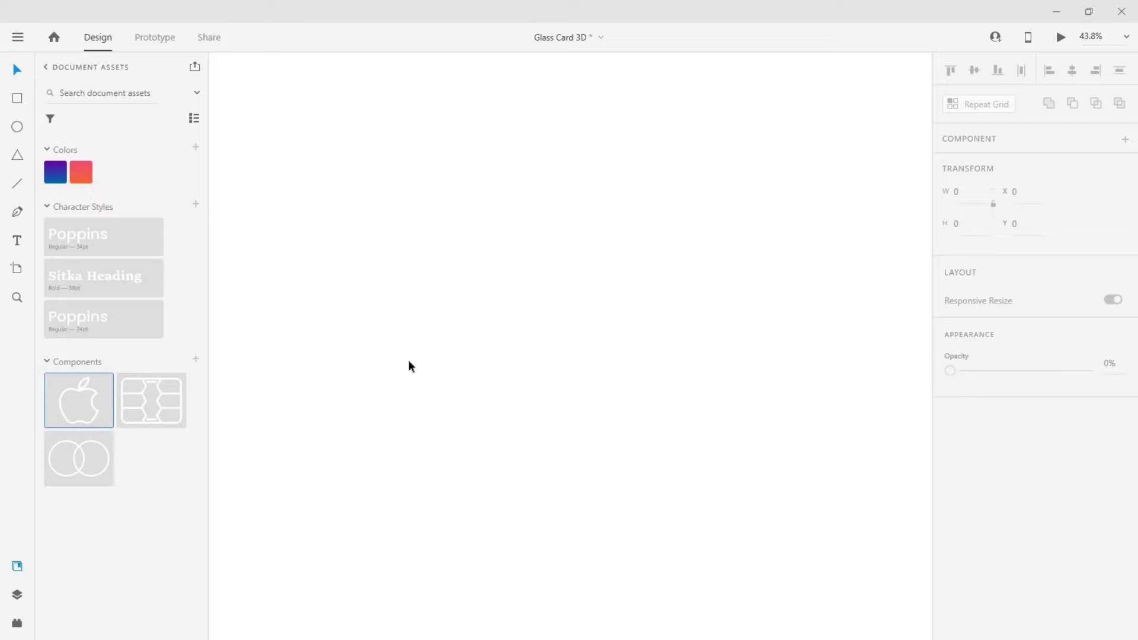
Add a 1080×1080 Instagram Post artboard and zoom to fit it in view
{"action": "left_click", "coordinate": [18, 269]}
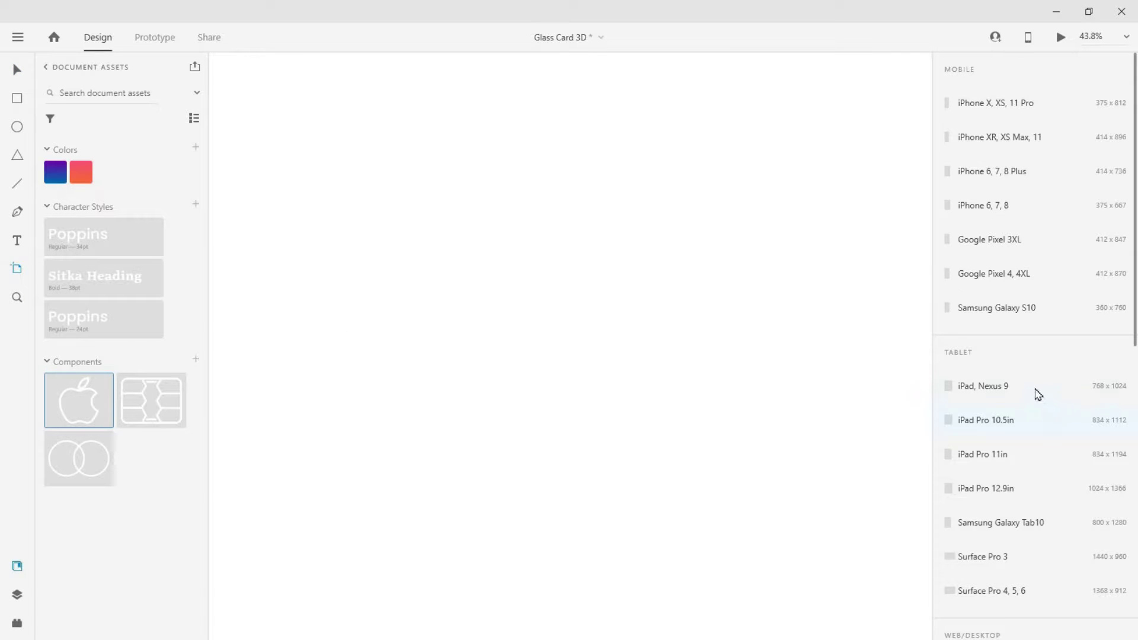
{"action": "scroll", "coordinate": [1035, 386], "scroll_direction": "down", "scroll_amount": 8}
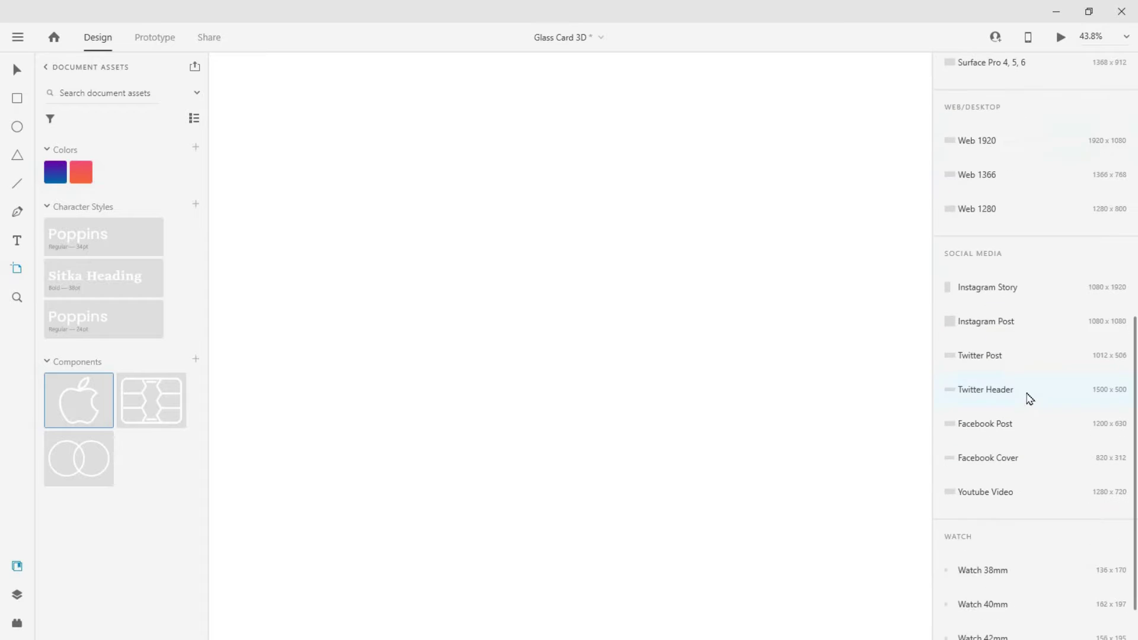
{"action": "left_click", "coordinate": [1007, 325]}
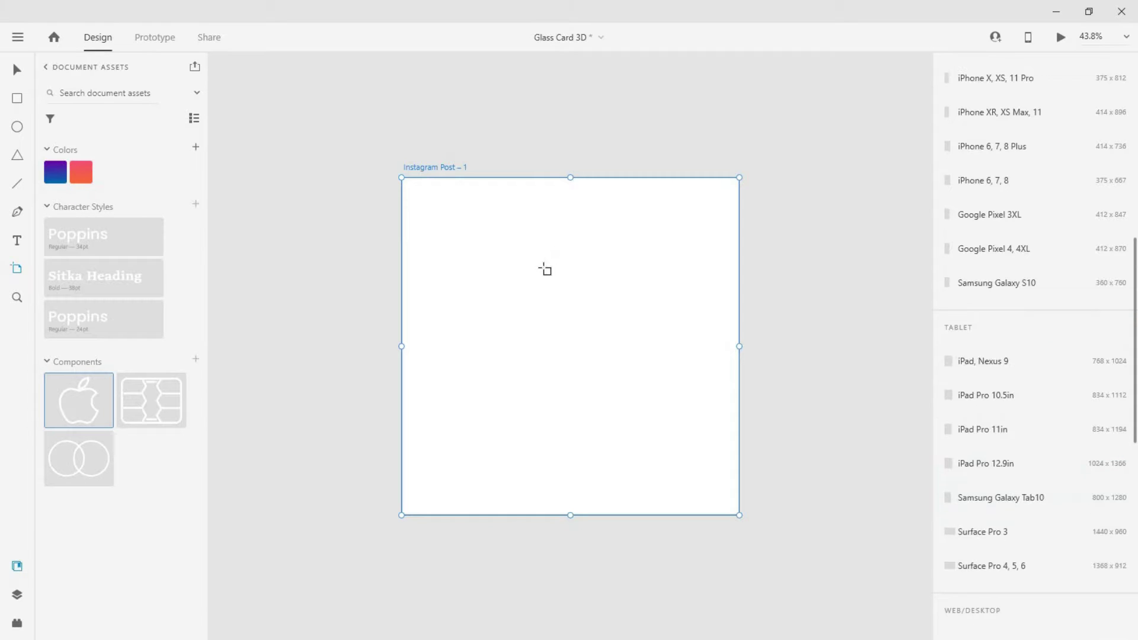
{"action": "scroll", "coordinate": [628, 378], "scroll_direction": "up", "scroll_amount": 3}
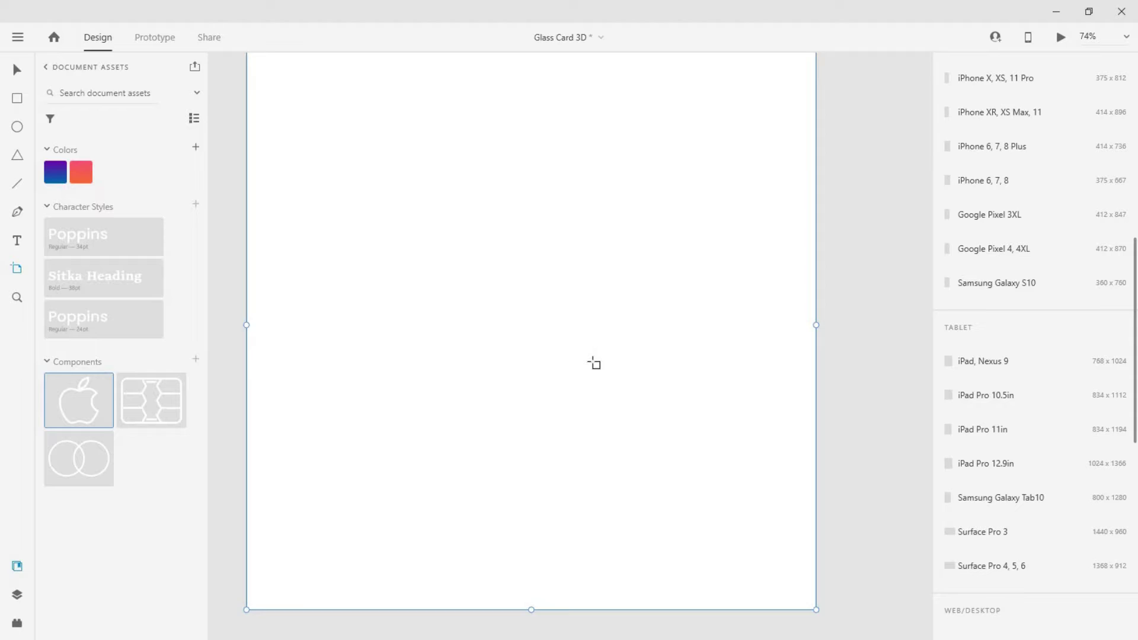
{"action": "key", "text": "ctrl+minus"}
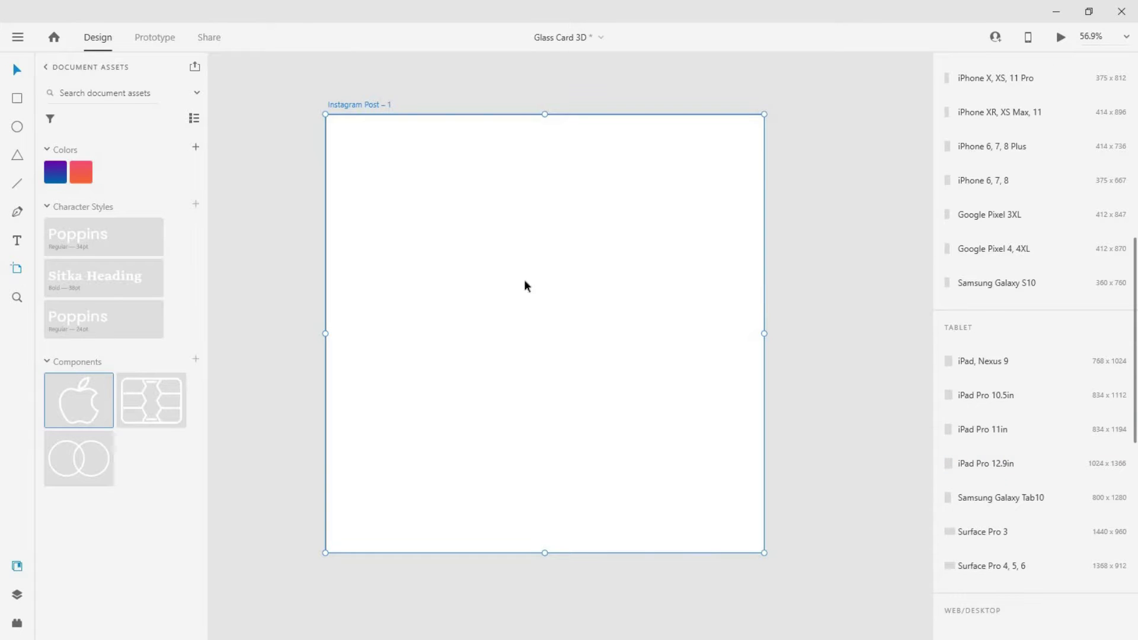
Set the artboard's background fill to black (#000000)
{"action": "key", "text": "v"}
{"action": "left_click", "coordinate": [975, 481]}
{"action": "left_click_drag", "start_coordinate": [820, 472], "coordinate": [670, 593]}
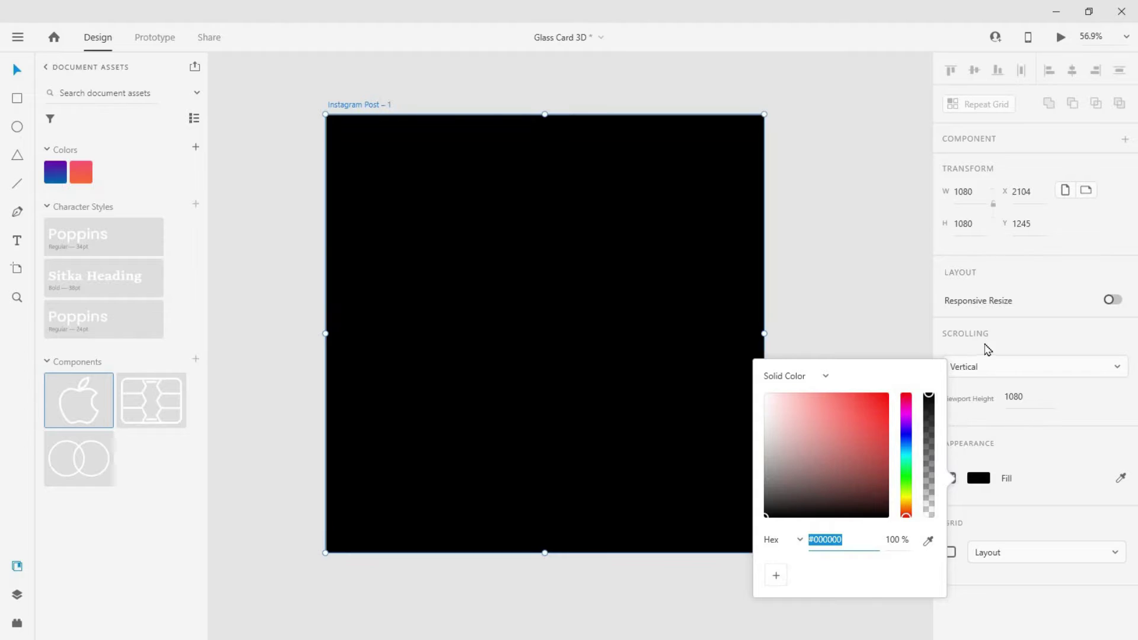
Draw a large borderless circle filling the artboard
{"action": "key", "text": "Escape"}
{"action": "left_click", "coordinate": [17, 126]}
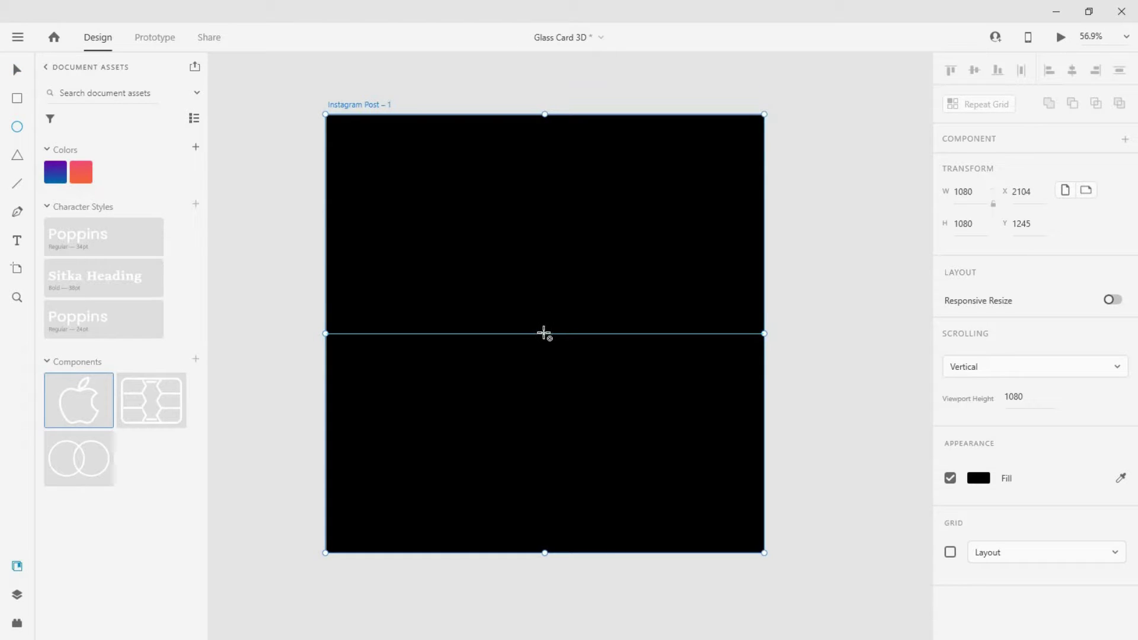
{"action": "mouse_move", "coordinate": [544, 333]}
{"action": "left_mouse_down"}
{"action": "mouse_move", "coordinate": [391, 180]}
{"action": "mouse_move", "coordinate": [338, 105]}
{"action": "left_mouse_up"}
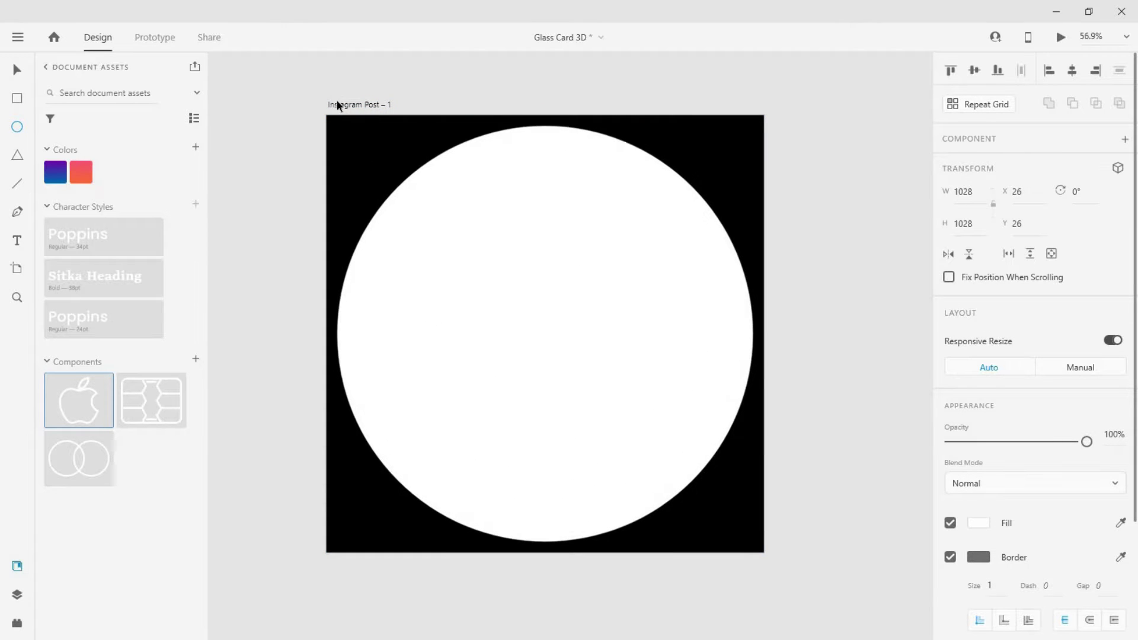
{"action": "left_click", "coordinate": [951, 558]}
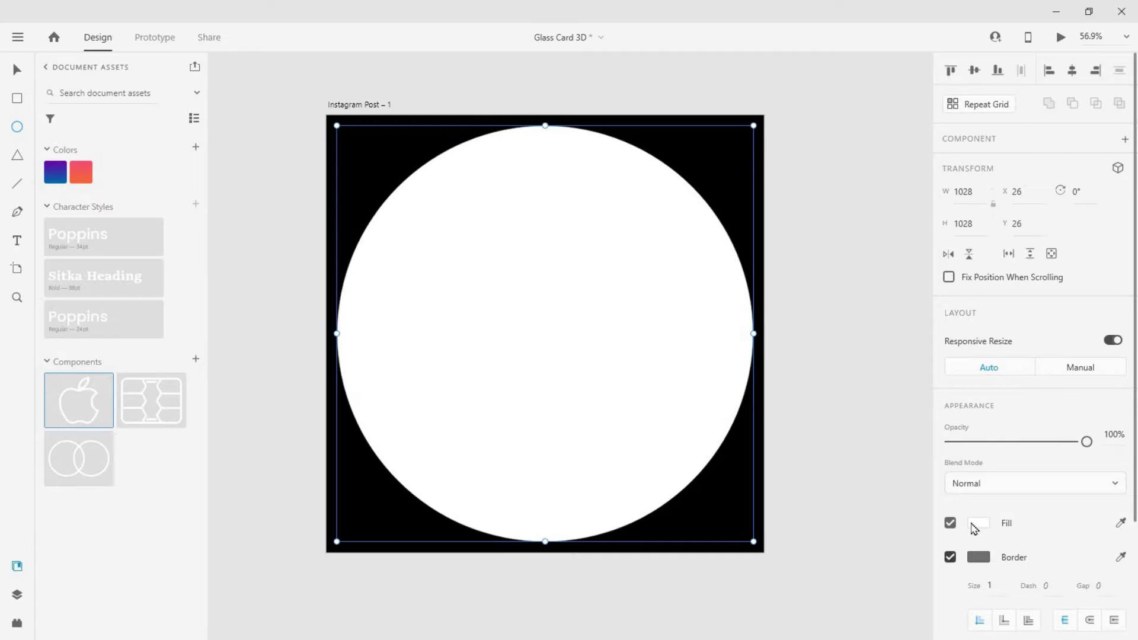
Give the circle a radial gradient fill from white to a black outer stop
{"action": "left_click", "coordinate": [979, 523]}
{"action": "left_click", "coordinate": [786, 417]}
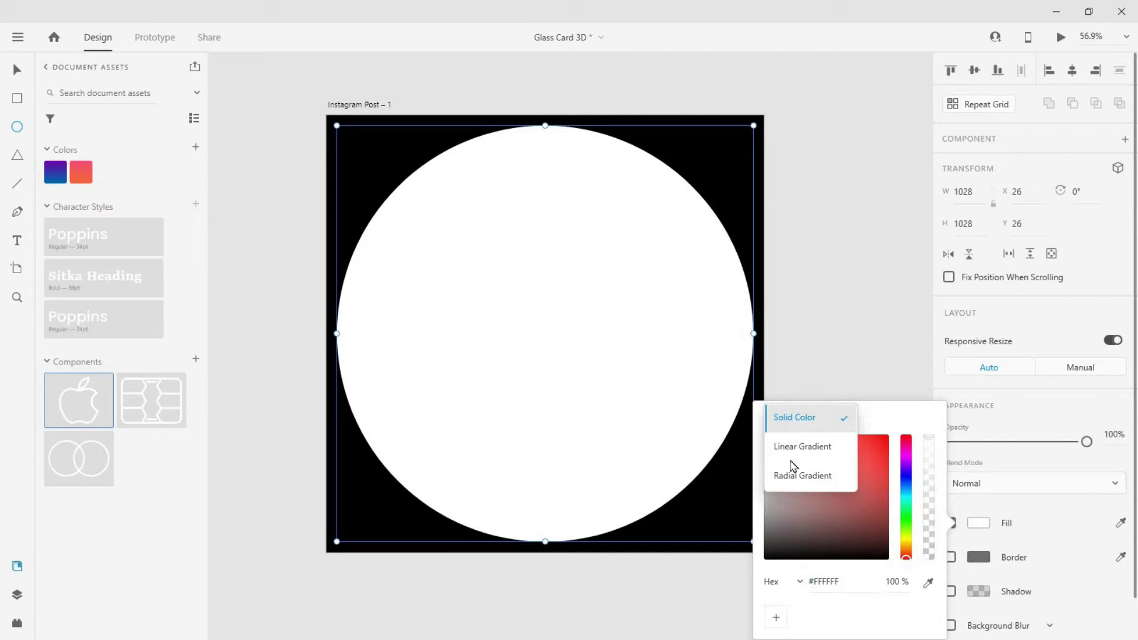
{"action": "left_click", "coordinate": [793, 473]}
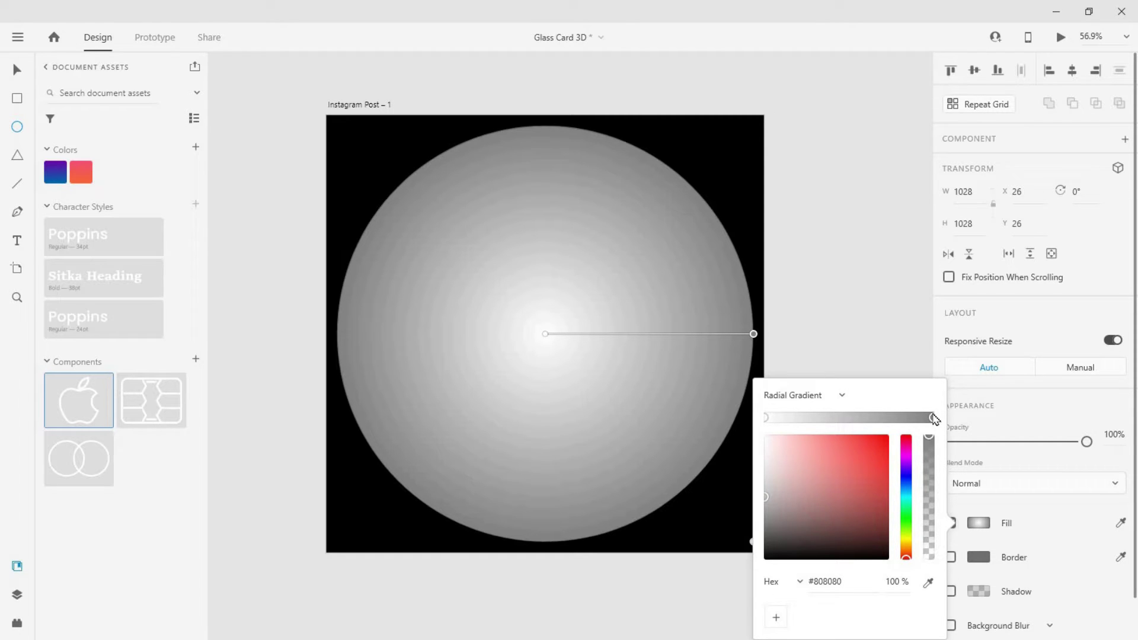
{"action": "left_click_drag", "start_coordinate": [766, 497], "coordinate": [765, 558]}
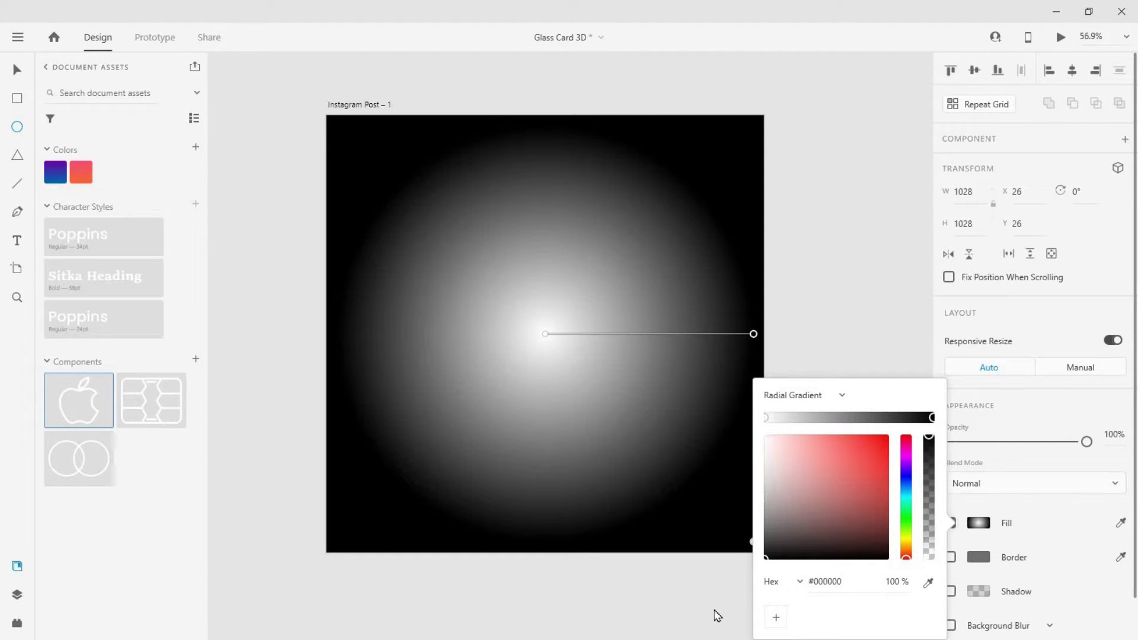
{"action": "left_click", "coordinate": [1026, 415]}
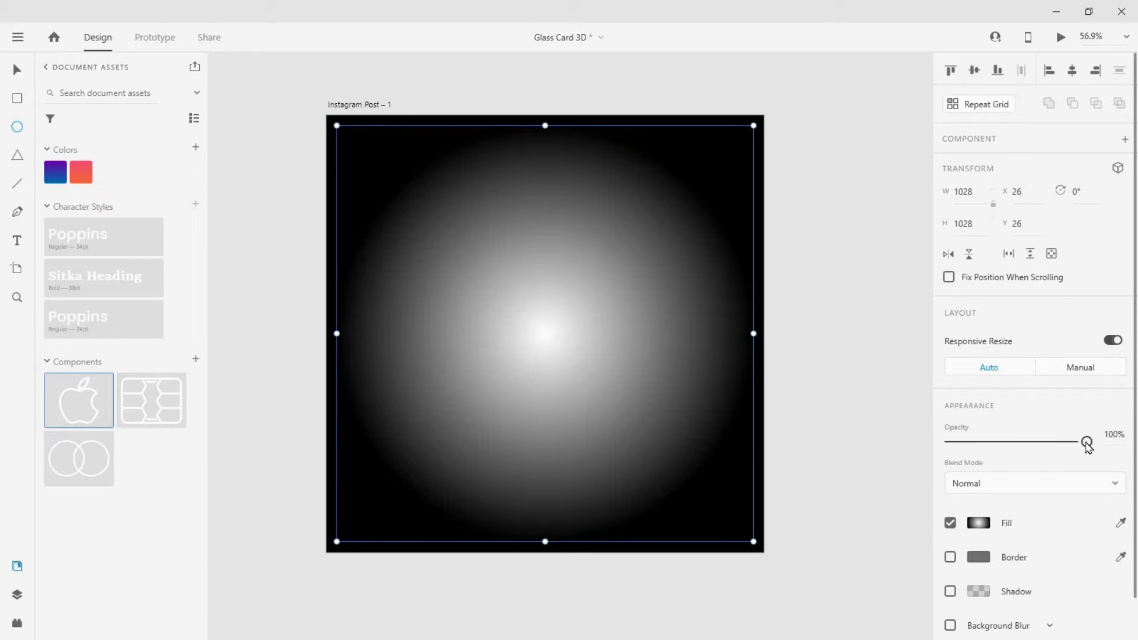
Lower the circle's opacity to 10% for a faint glow
{"action": "left_click_drag", "start_coordinate": [1088, 443], "coordinate": [976, 444]}
{"action": "left_click", "coordinate": [1123, 437]}
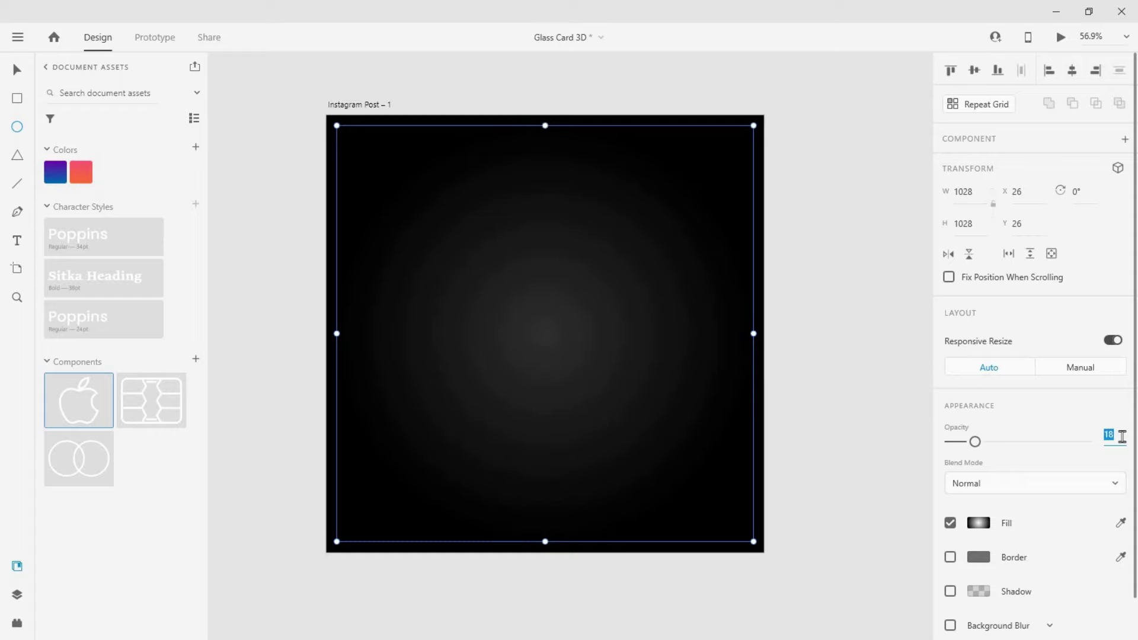
{"action": "type", "text": "10"}
{"action": "key", "text": "Return"}
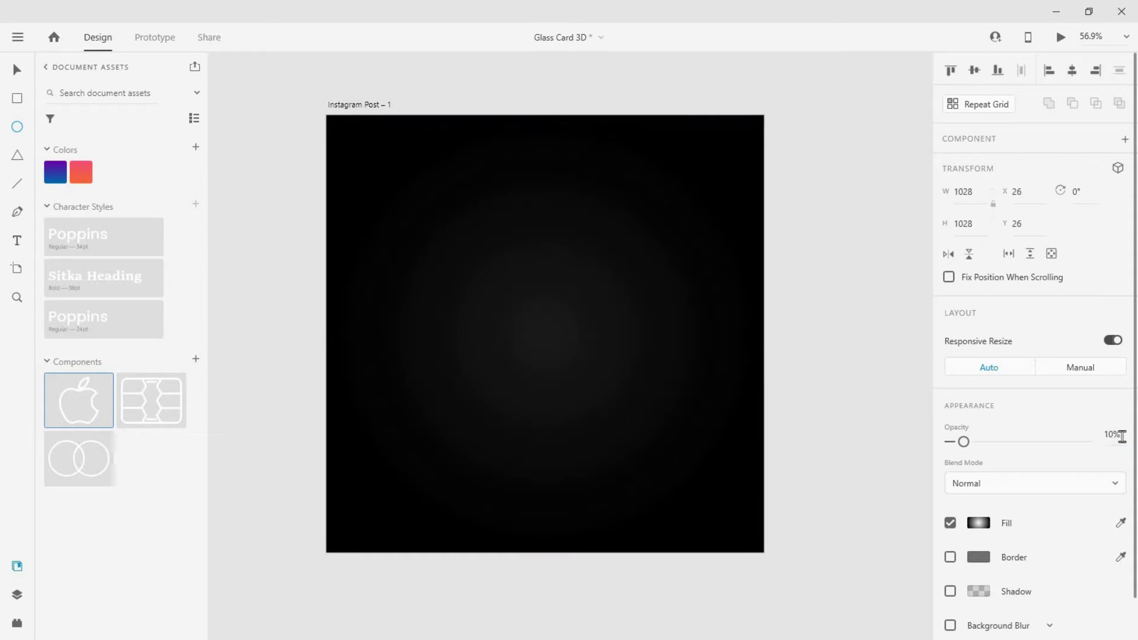
{"action": "scroll", "coordinate": [742, 425], "scroll_direction": "down", "scroll_amount": 3}
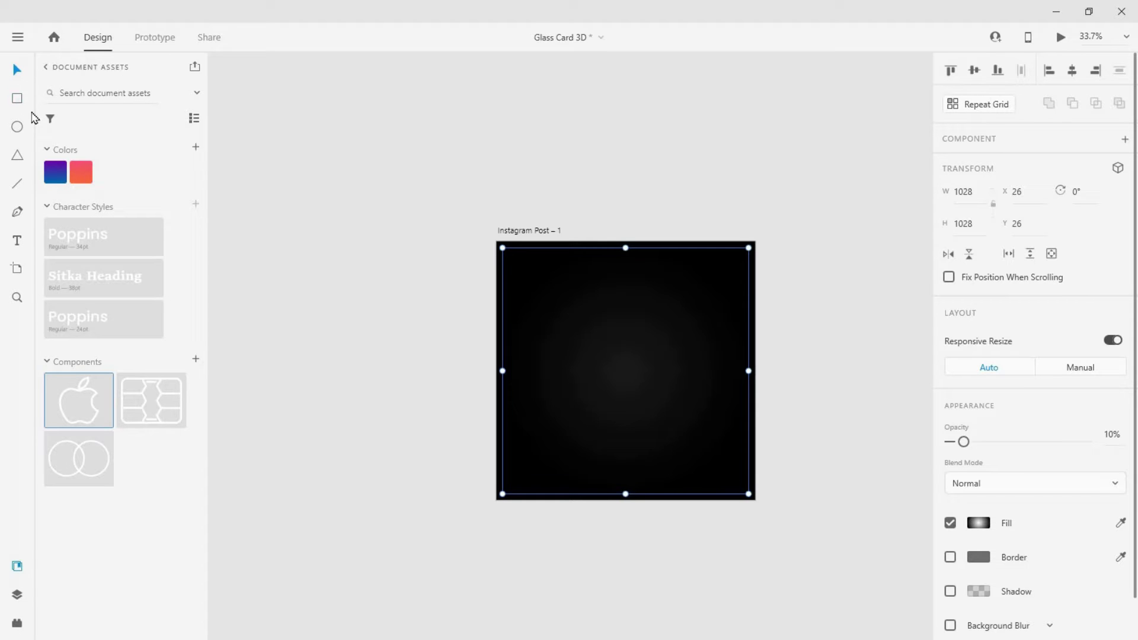
Draw a white rectangle and size it to 680 × 420
{"action": "left_click_drag", "start_coordinate": [552, 333], "coordinate": [703, 426]}
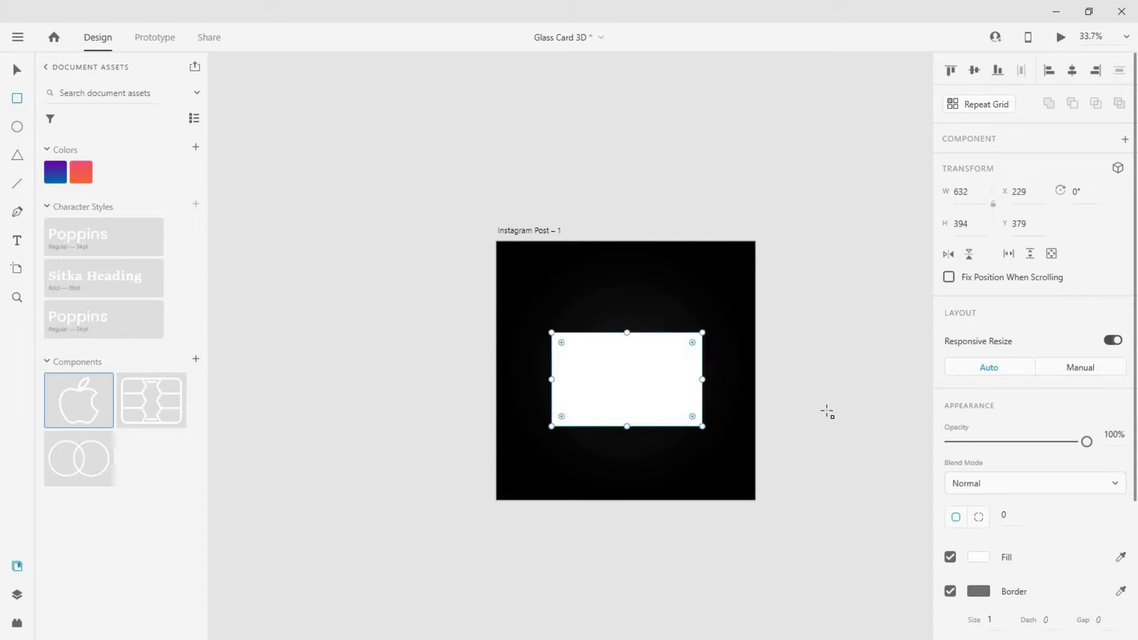
{"action": "left_click", "coordinate": [979, 197]}
{"action": "type", "text": "680"}
{"action": "left_click", "coordinate": [967, 222]}
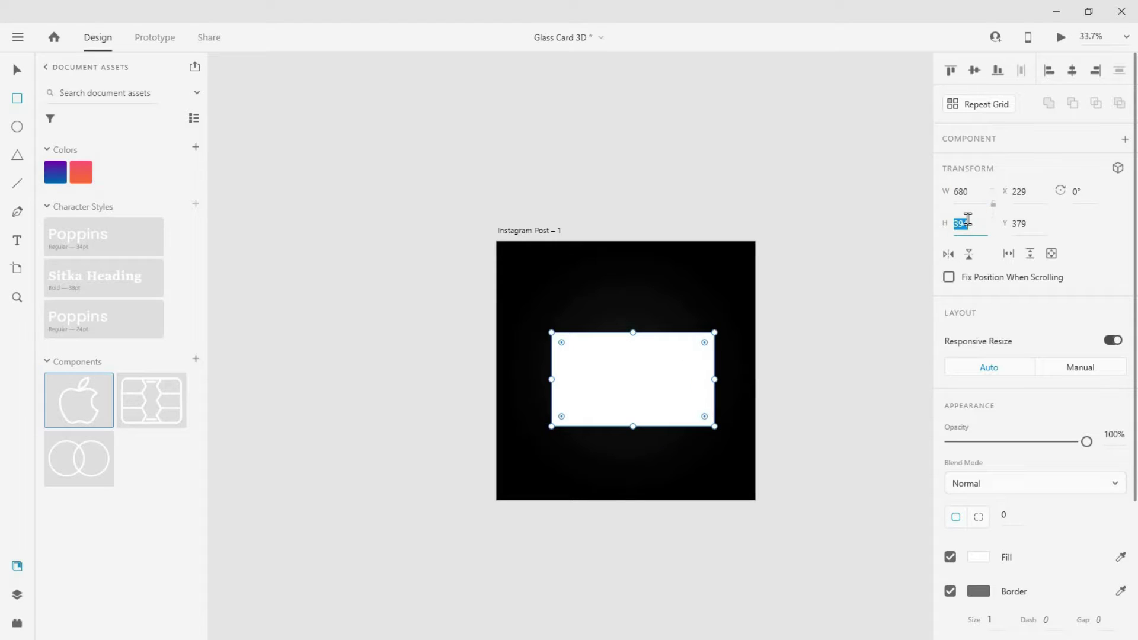
{"action": "type", "text": "420"}
{"action": "key", "text": "Return"}
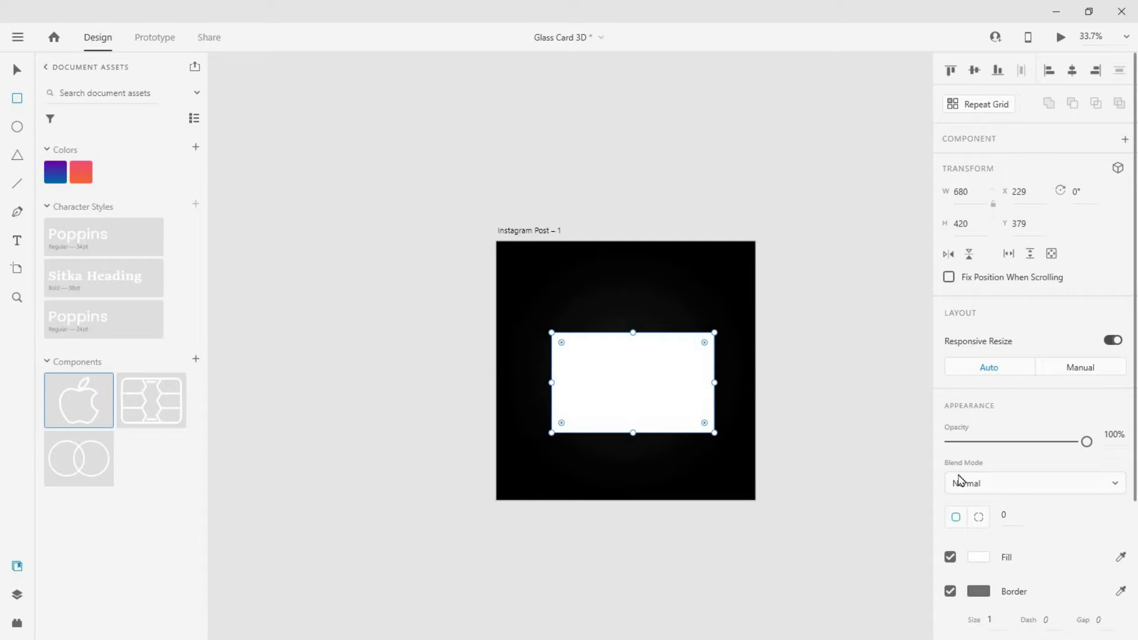
Centre the rectangle on the artboard and round its corners to 35
{"action": "key", "text": "v"}
{"action": "left_click", "coordinate": [974, 70]}
{"action": "left_click", "coordinate": [1072, 70]}
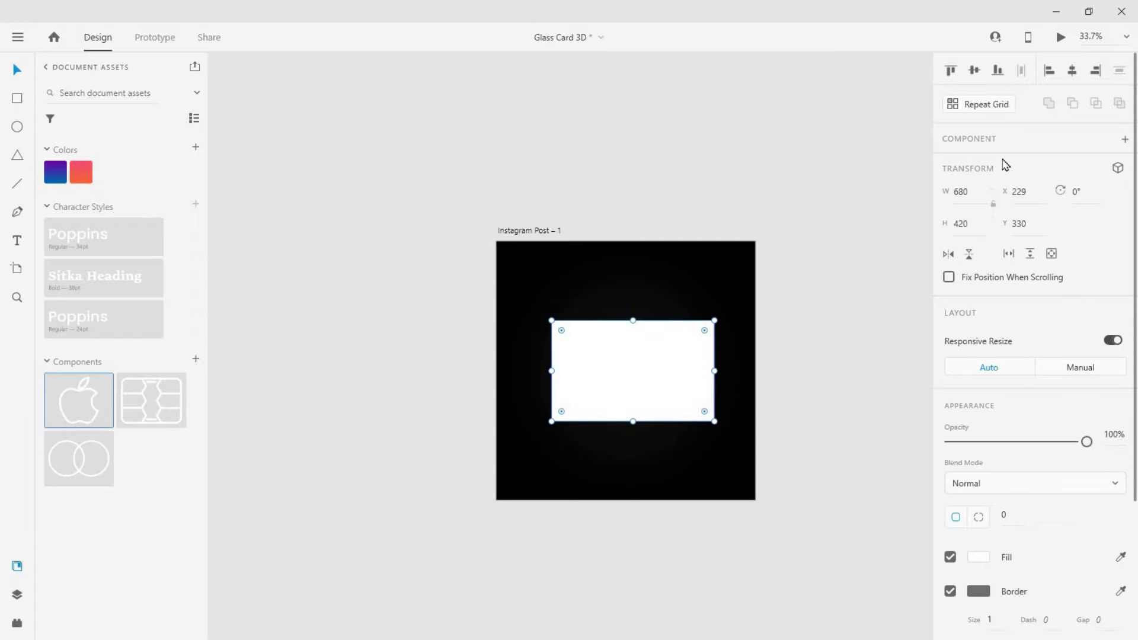
{"action": "left_click", "coordinate": [1010, 515]}
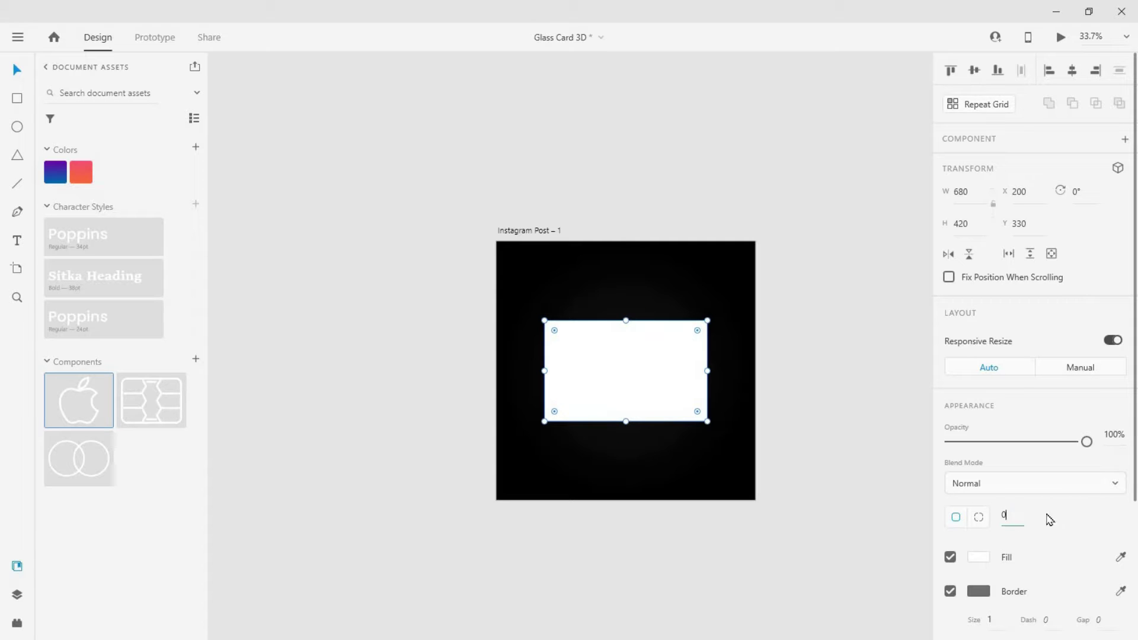
{"action": "key", "text": "Return"}
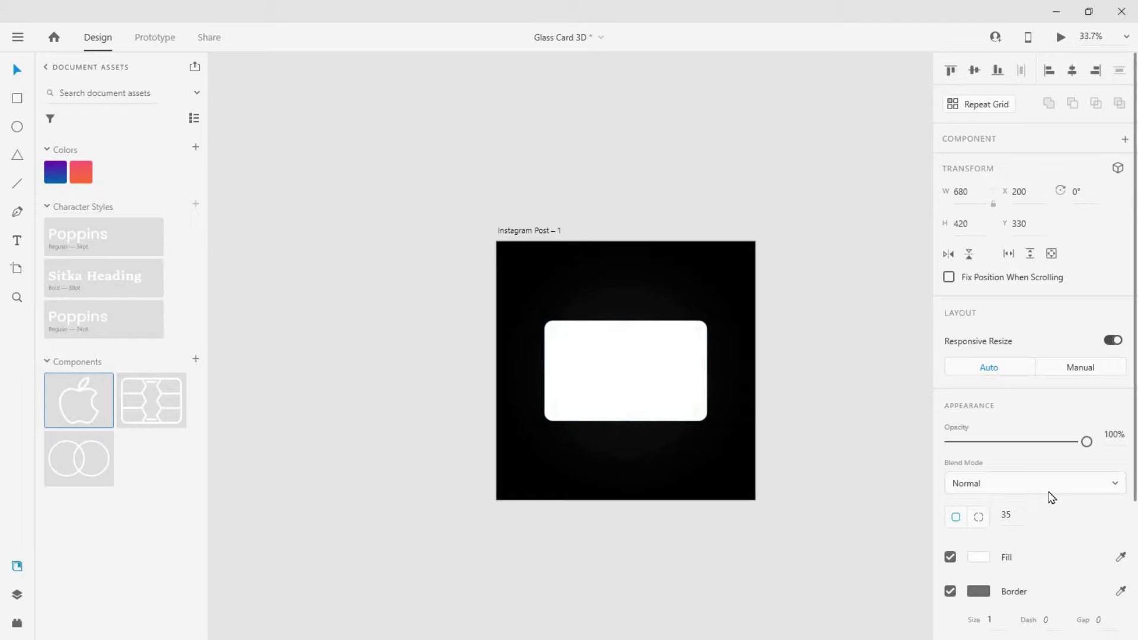
{"action": "scroll", "coordinate": [1015, 512], "scroll_direction": "down", "scroll_amount": 3}
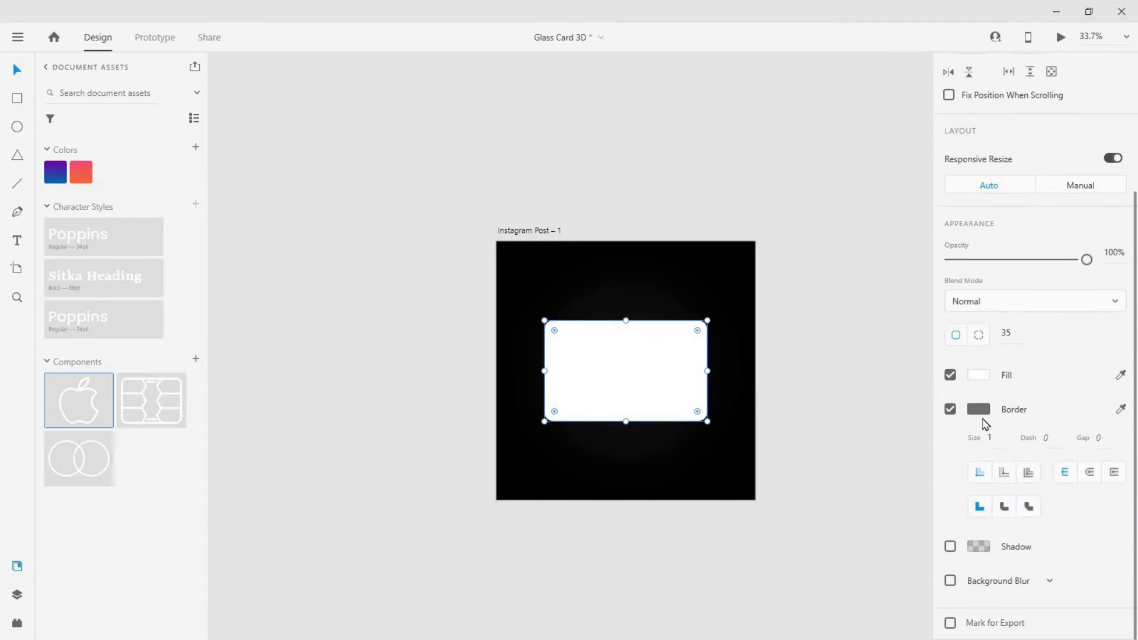
Give the card a white border at 40% opacity with thickness 4
{"action": "left_click", "coordinate": [979, 409]}
{"action": "left_click_drag", "start_coordinate": [770, 318], "coordinate": [740, 311]}
{"action": "left_click", "coordinate": [902, 461]}
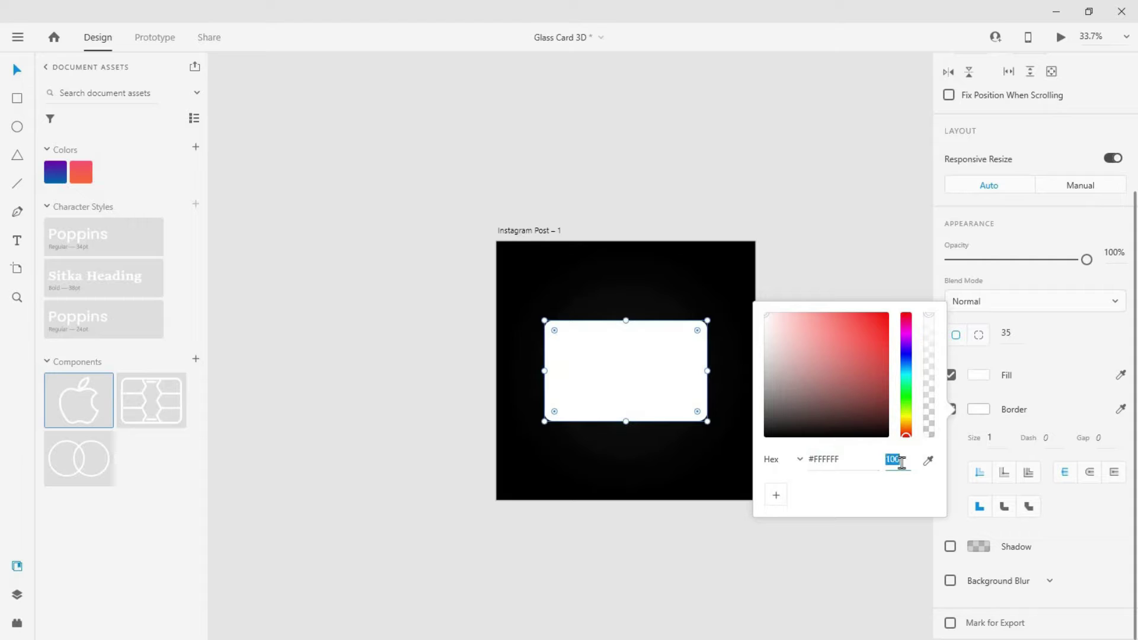
{"action": "key", "text": "Return"}
{"action": "left_click", "coordinate": [998, 438]}
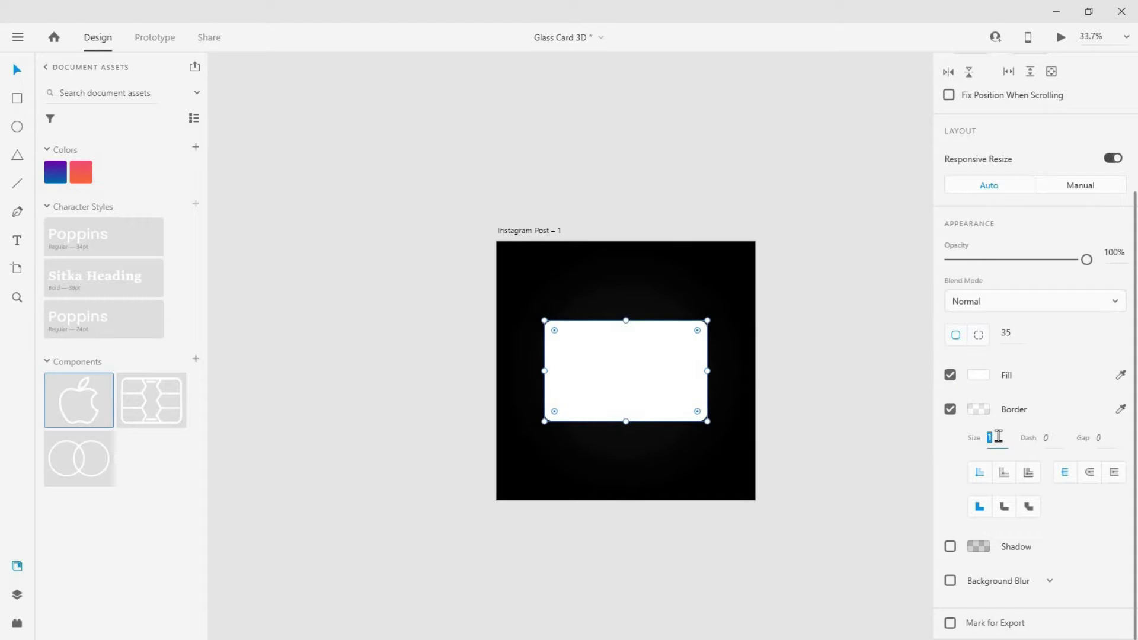
{"action": "key", "text": "Return"}
Turn on Background Blur with amount 18 and brightness 8
{"action": "left_click", "coordinate": [950, 583]}
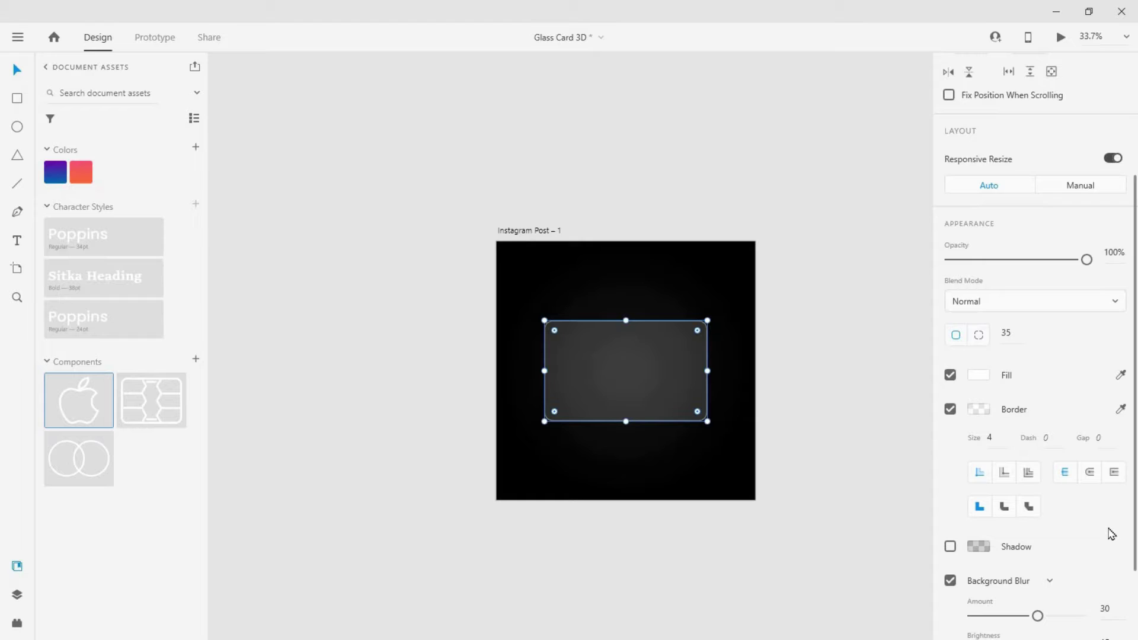
{"action": "scroll", "coordinate": [1112, 534], "scroll_direction": "down", "scroll_amount": 2}
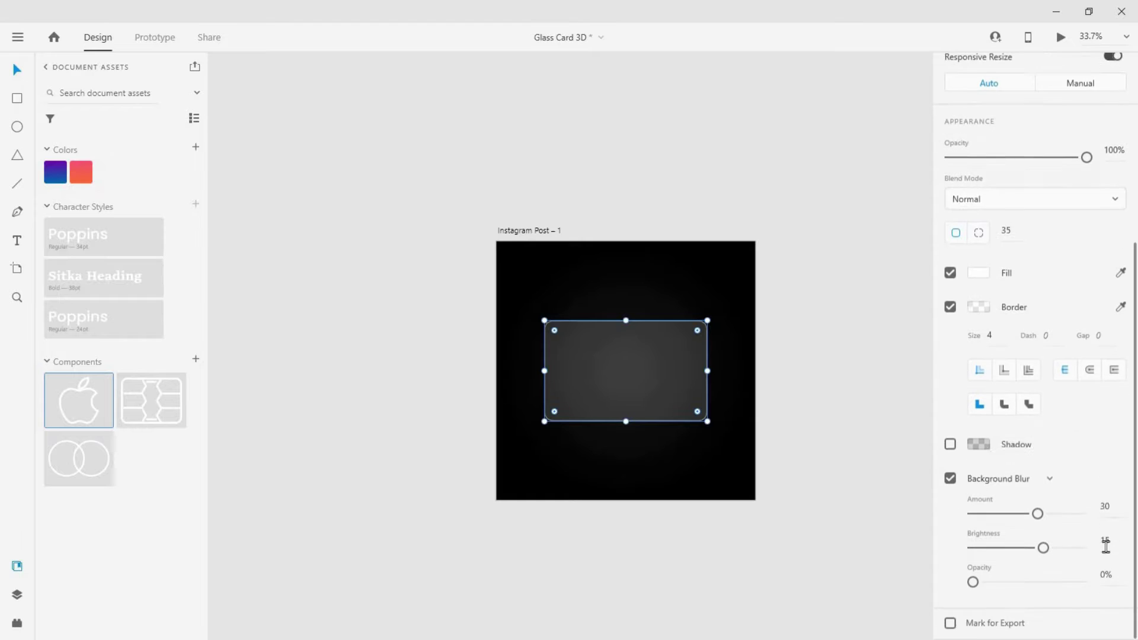
{"action": "left_click", "coordinate": [1118, 504]}
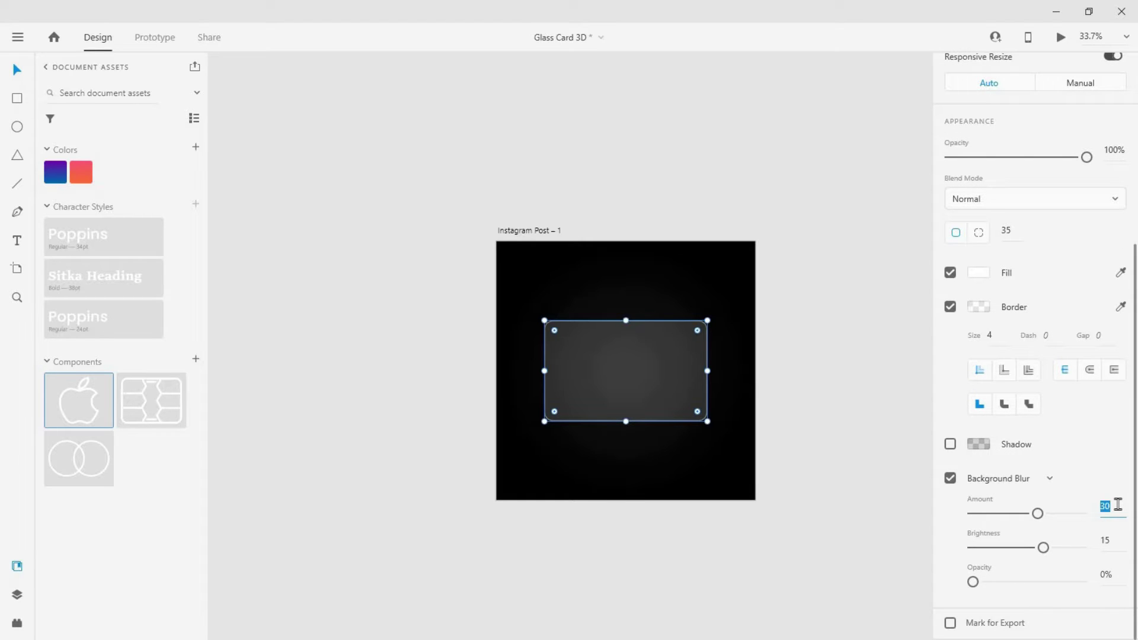
{"action": "left_click", "coordinate": [1120, 550]}
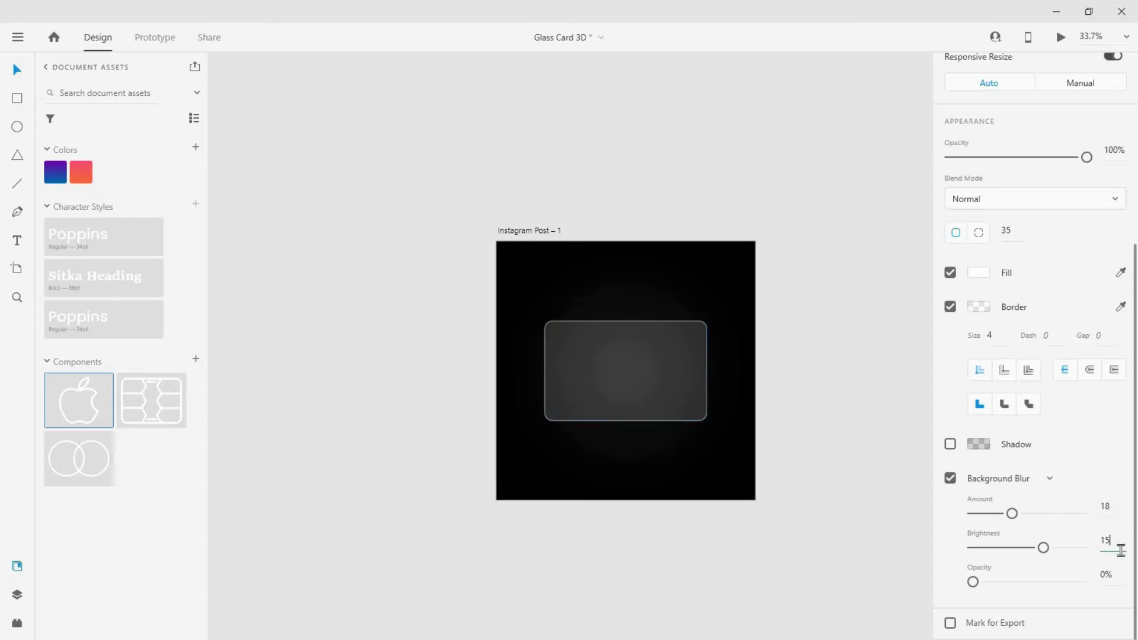
{"action": "type", "text": "8"}
{"action": "key", "text": "Return"}
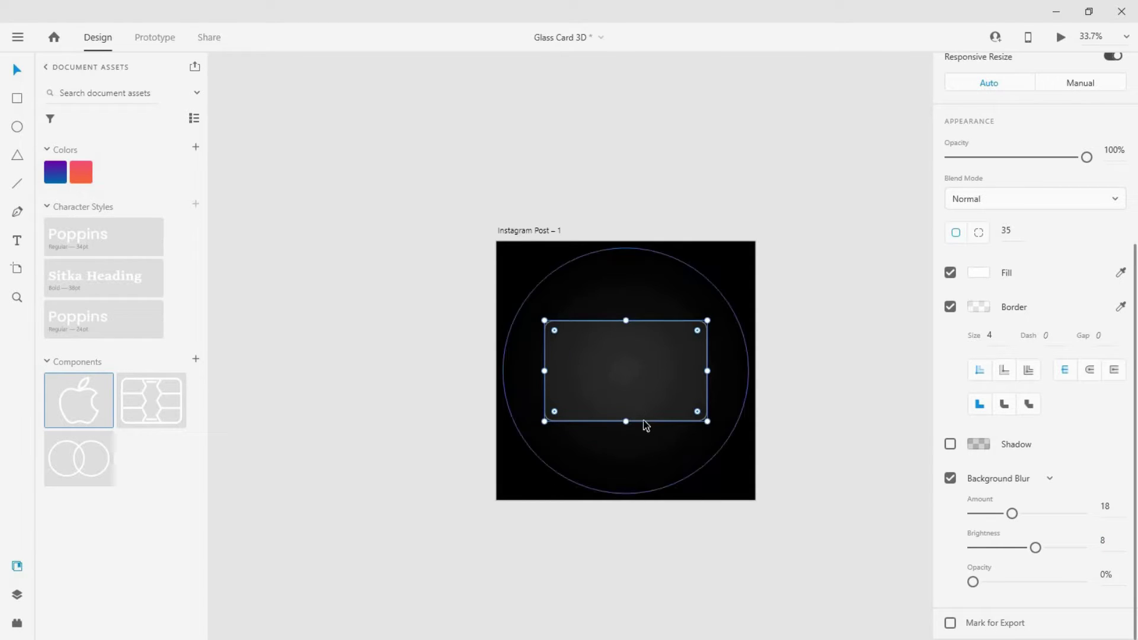
{"action": "scroll", "coordinate": [646, 425], "scroll_direction": "up", "scroll_amount": 2}
{"action": "scroll", "coordinate": [700, 418], "scroll_direction": "up", "scroll_amount": 2}
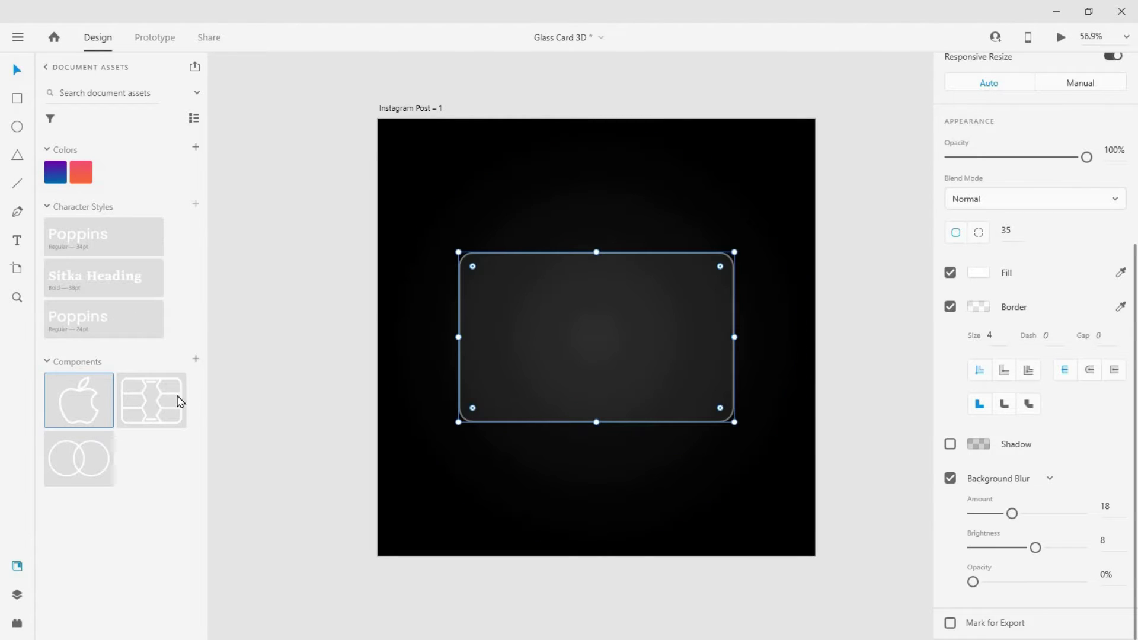
{"action": "scroll", "coordinate": [504, 386], "scroll_direction": "down", "scroll_amount": 2}
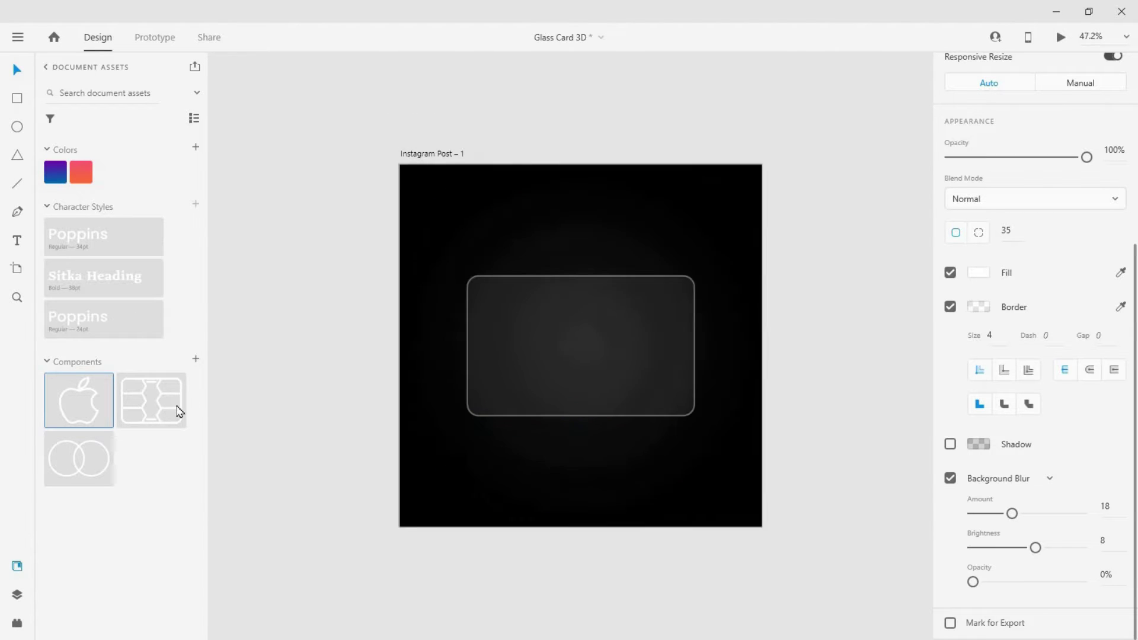
Rename the Rectangle 1 layer to Card Front
{"action": "left_click", "coordinate": [17, 594]}
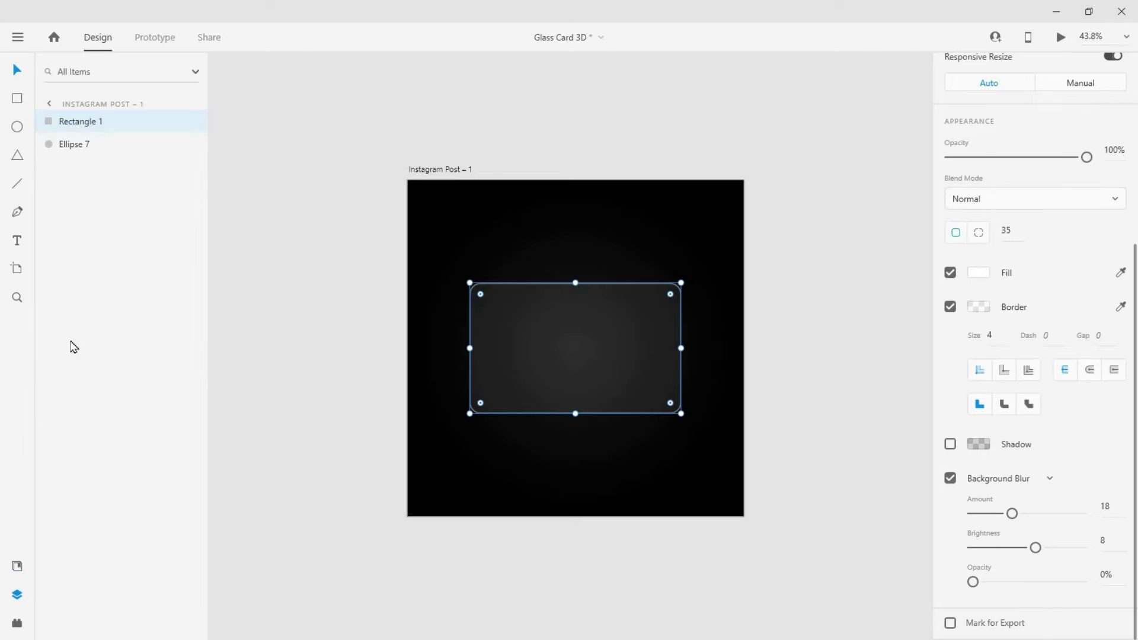
{"action": "double_click", "coordinate": [82, 123]}
{"action": "type", "text": "Card Front"}
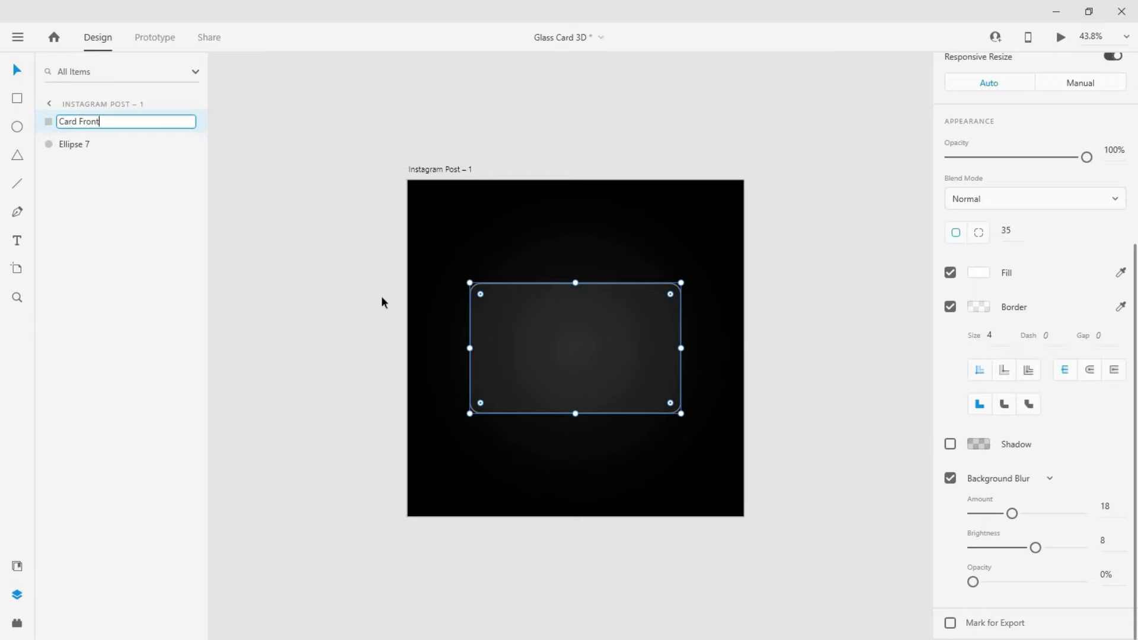
{"action": "key", "text": "Return"}
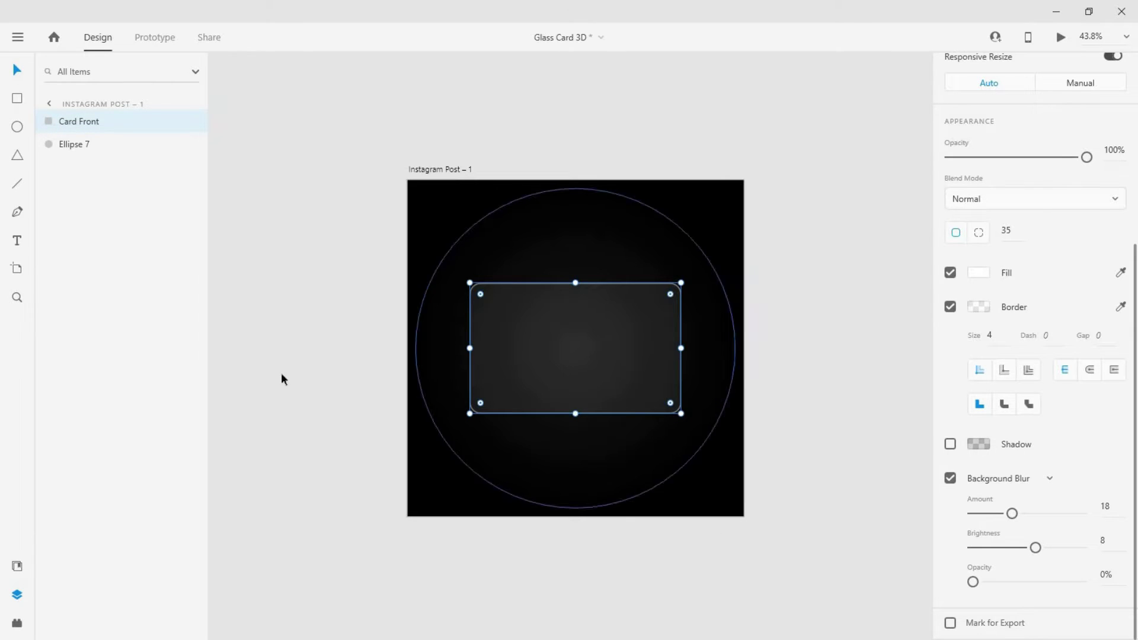
Place the apple logo component on the card and nudge it into the top-left corner
{"action": "left_click", "coordinate": [17, 568]}
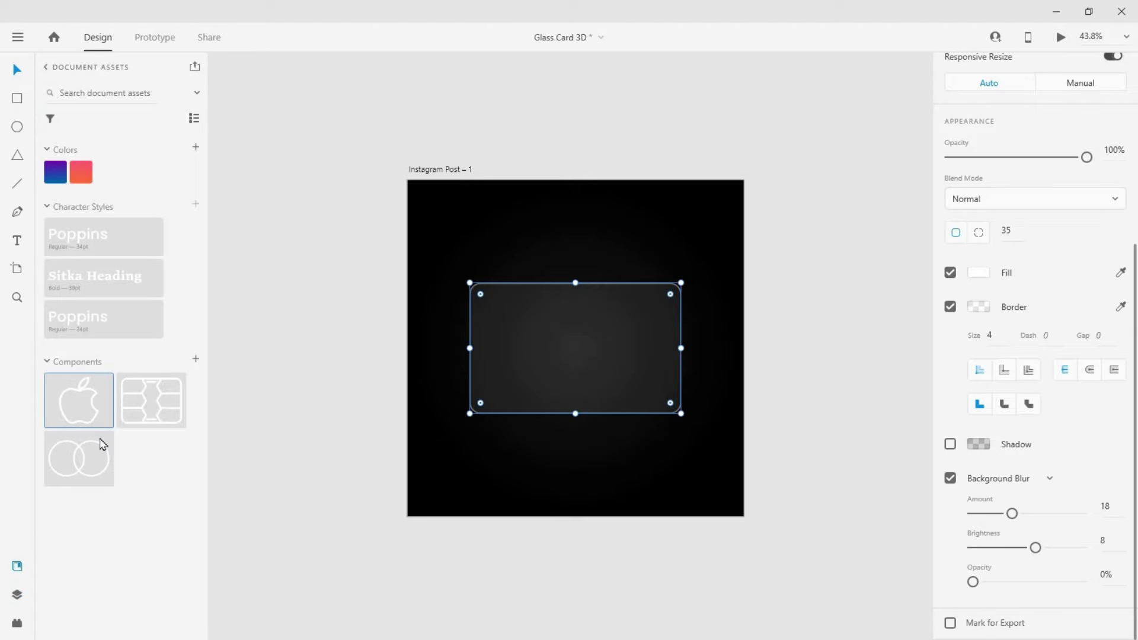
{"action": "left_click_drag", "start_coordinate": [76, 407], "coordinate": [584, 355]}
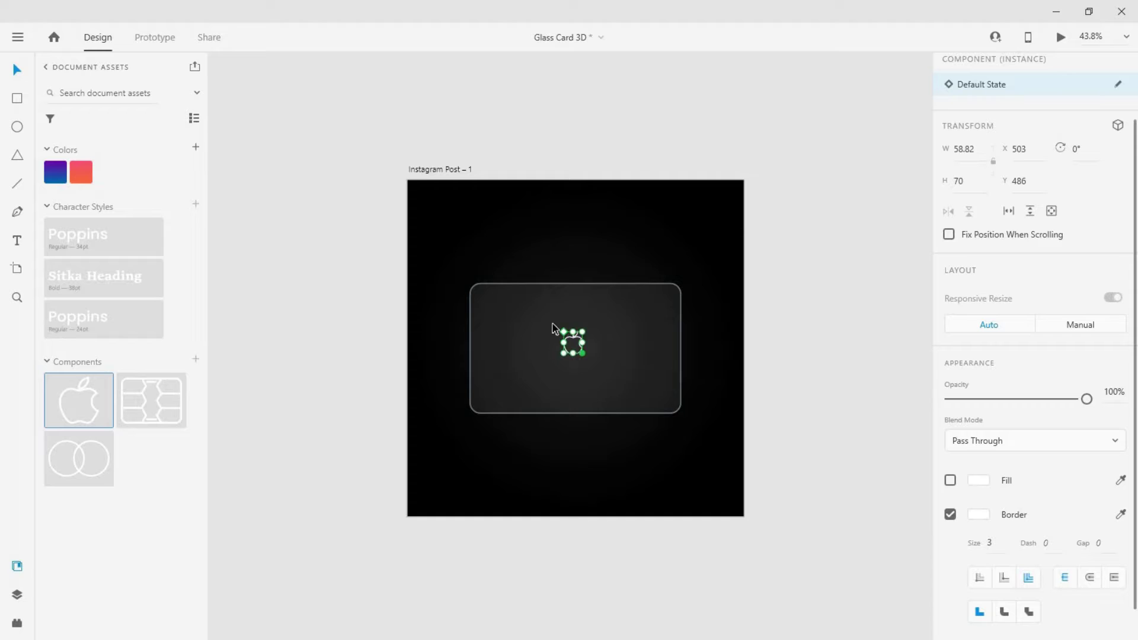
{"action": "scroll", "coordinate": [551, 324], "scroll_direction": "up", "scroll_amount": 3}
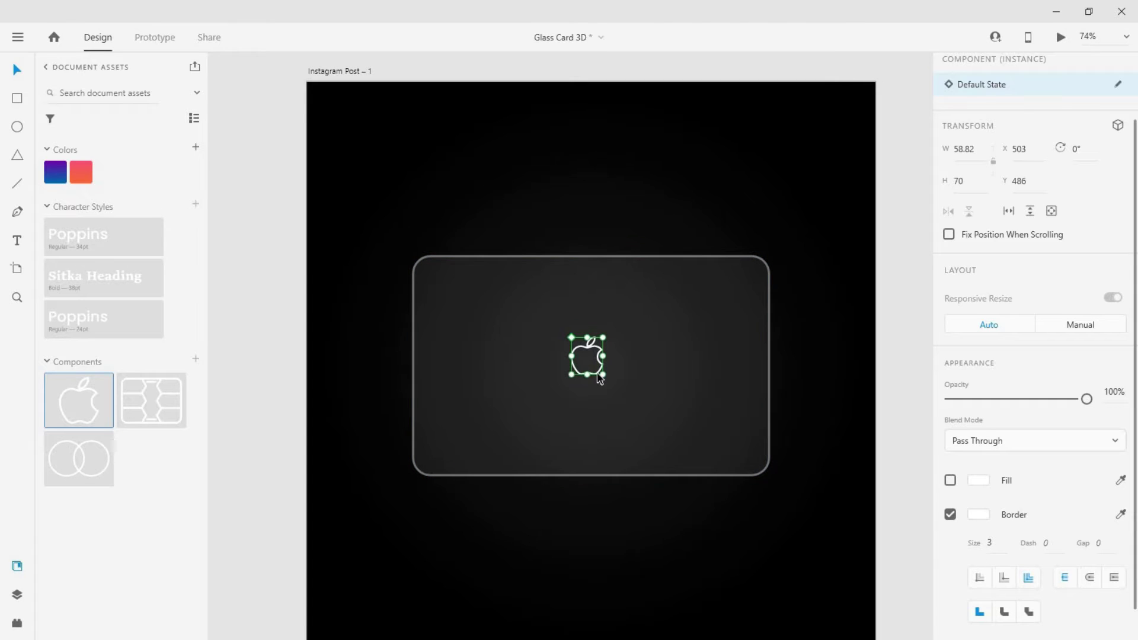
{"action": "key", "text": "shift+Up"}
{"action": "key", "text": "shift+Up"}
{"action": "key", "text": "shift+Up"}
{"action": "key", "text": "shift+Up"}
{"action": "key", "text": "shift+Up"}
{"action": "key", "text": "shift+Up"}
{"action": "key", "text": "shift+Up"}
{"action": "key", "text": "shift+Up"}
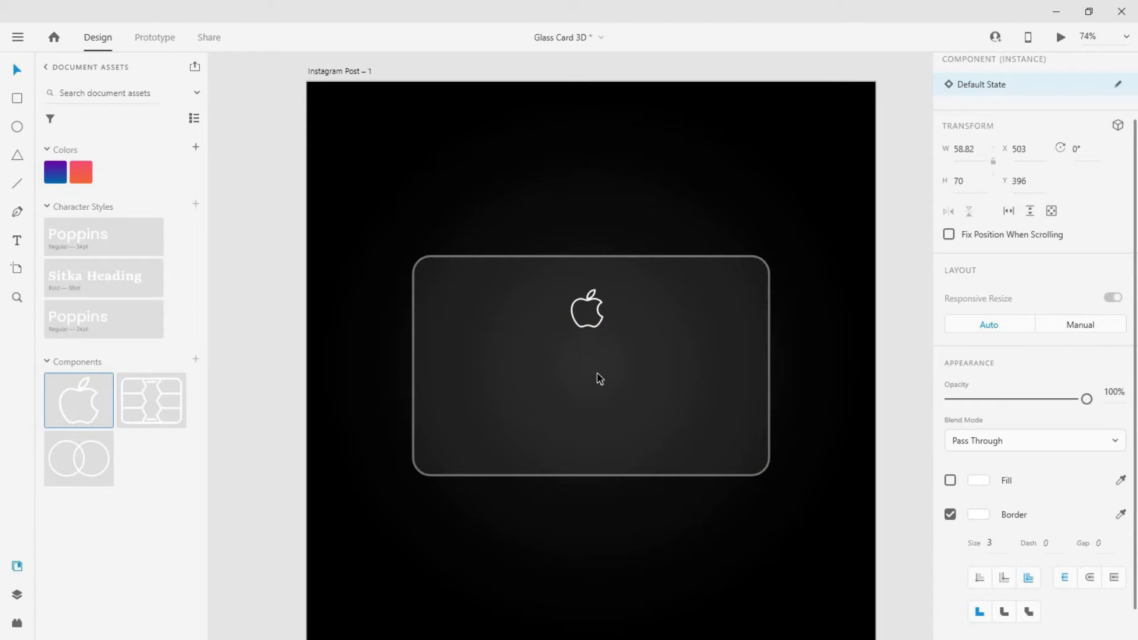
{"action": "key", "text": "shift+Left"}
{"action": "key", "text": "shift+Left"}
{"action": "key", "text": "shift+Left"}
{"action": "key", "text": "shift+Left"}
{"action": "key", "text": "shift+Left"}
{"action": "key", "text": "shift+Left"}
{"action": "key", "text": "shift+Left"}
{"action": "key", "text": "shift+Left"}
{"action": "key", "text": "shift+Left"}
{"action": "key", "text": "shift+Left"}
{"action": "key", "text": "shift+Left"}
{"action": "key", "text": "shift+Left"}
{"action": "key", "text": "shift+Left"}
{"action": "key", "text": "shift+Left"}
{"action": "key", "text": "shift+Left"}
{"action": "key", "text": "shift+Left"}
{"action": "key", "text": "shift+Left"}
{"action": "key", "text": "shift+Left"}
{"action": "key", "text": "shift+Left"}
{"action": "key", "text": "shift+Left"}
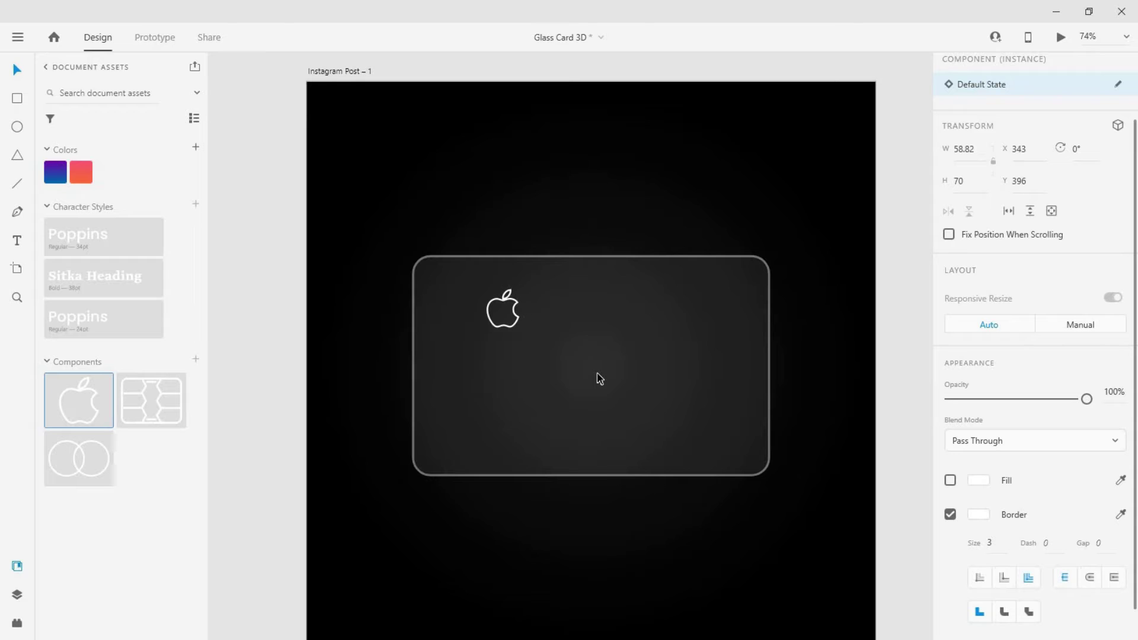
{"action": "key", "text": "shift+Left"}
{"action": "key", "text": "shift+Left"}
{"action": "key", "text": "shift+Left"}
{"action": "key", "text": "shift+Left"}
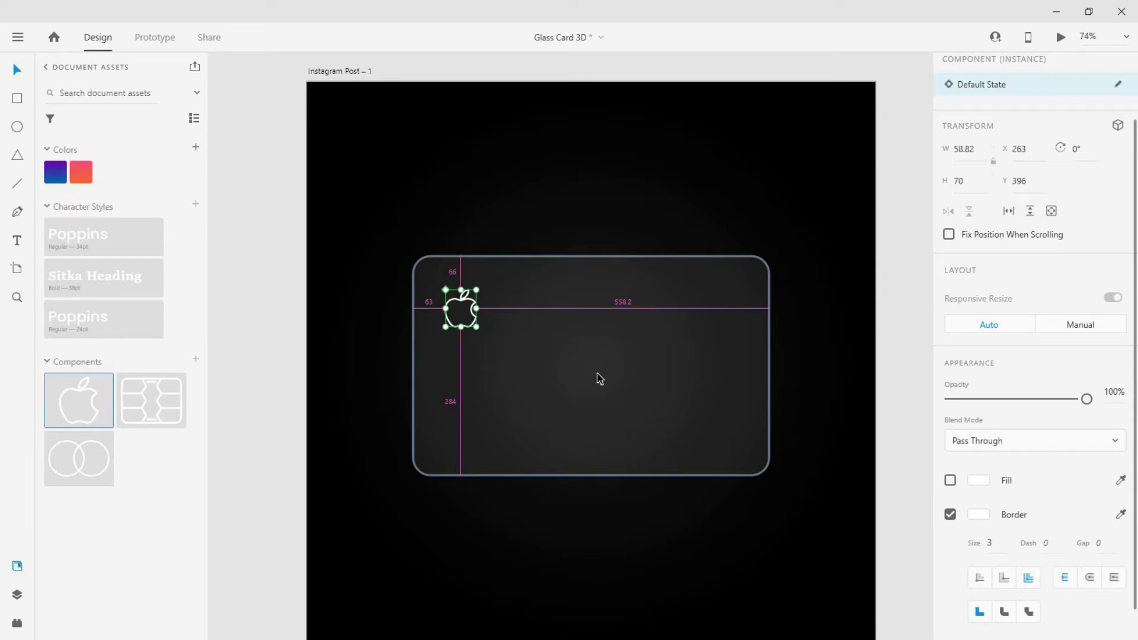
{"action": "key", "text": "Up"}
{"action": "key", "text": "Up"}
{"action": "key", "text": "Up"}
{"action": "key", "text": "Up"}
{"action": "key", "text": "Up"}
{"action": "key", "text": "Up"}
{"action": "key", "text": "Up"}
{"action": "key", "text": "Up"}
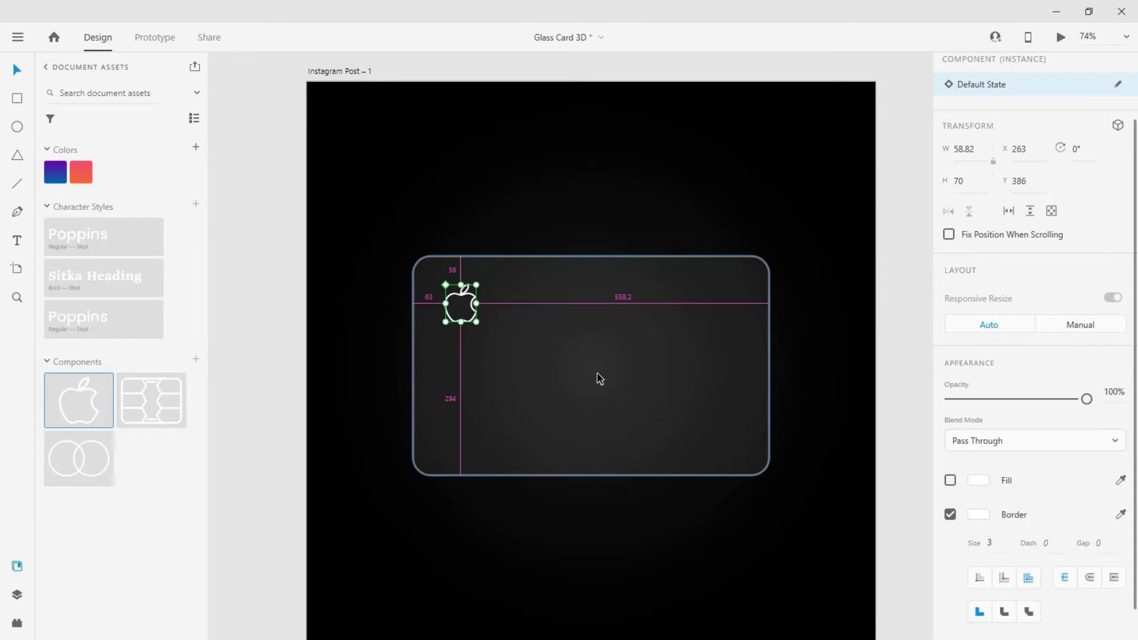
{"action": "key", "text": "Down"}
{"action": "key", "text": "Down"}
{"action": "key", "text": "Left"}
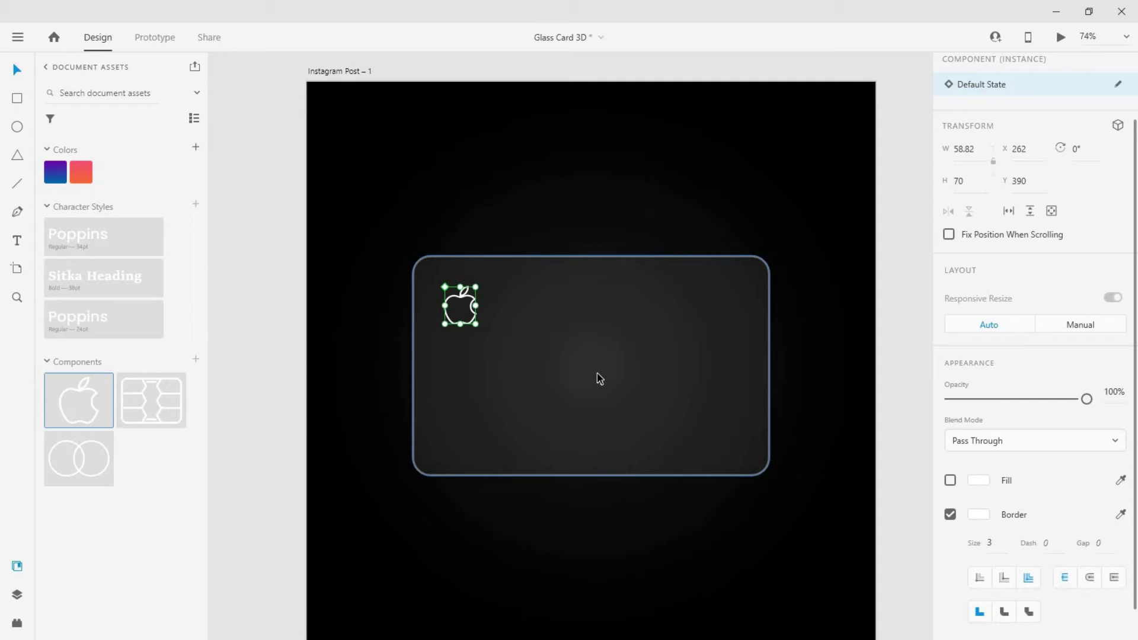
Set the apple logo's opacity to 70%
{"action": "left_click", "coordinate": [1120, 394]}
{"action": "type", "text": "70"}
{"action": "key", "text": "Return"}
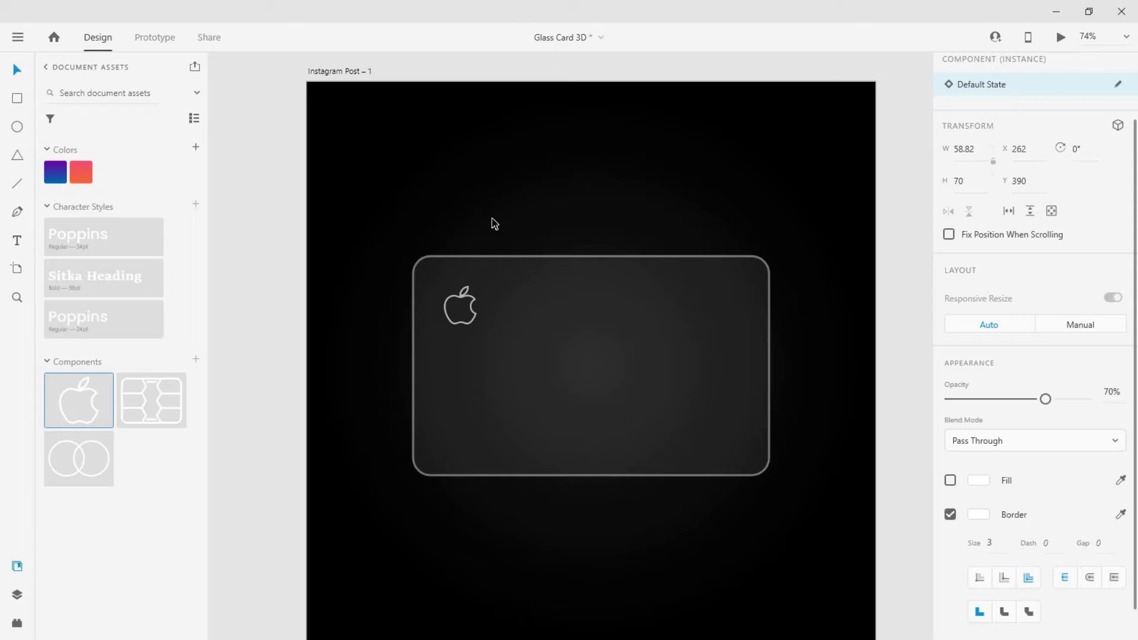
{"action": "scroll", "coordinate": [493, 256], "scroll_direction": "down", "scroll_amount": 5, "text": "ctrl"}
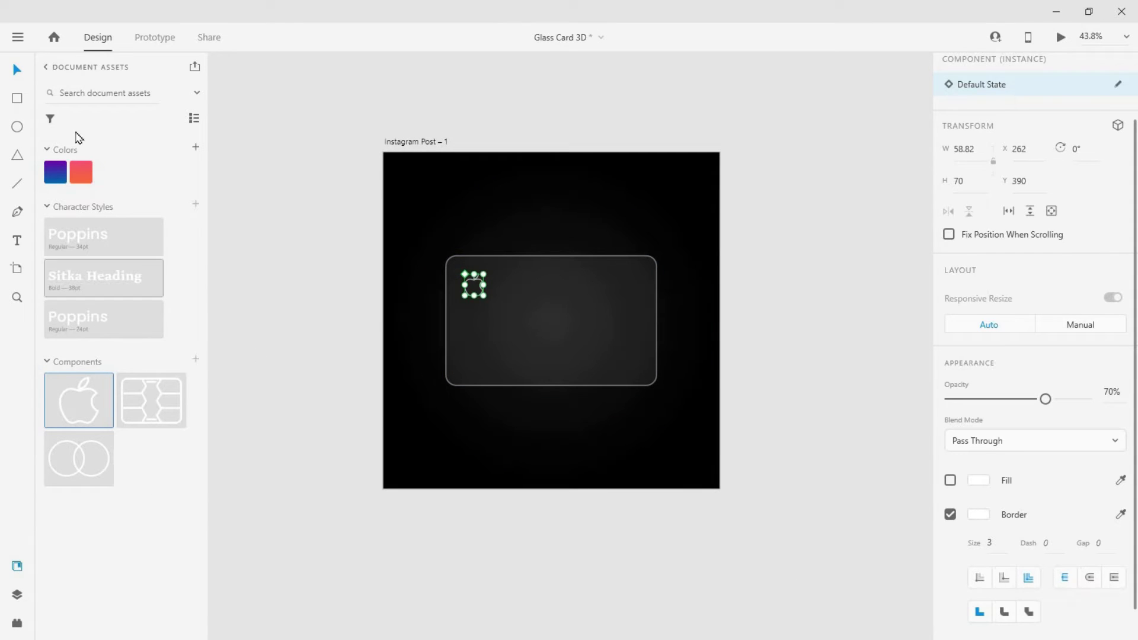
Type the cardholder's name on the card's lower left and apply the Poppins 34 style
{"action": "left_click", "coordinate": [471, 356]}
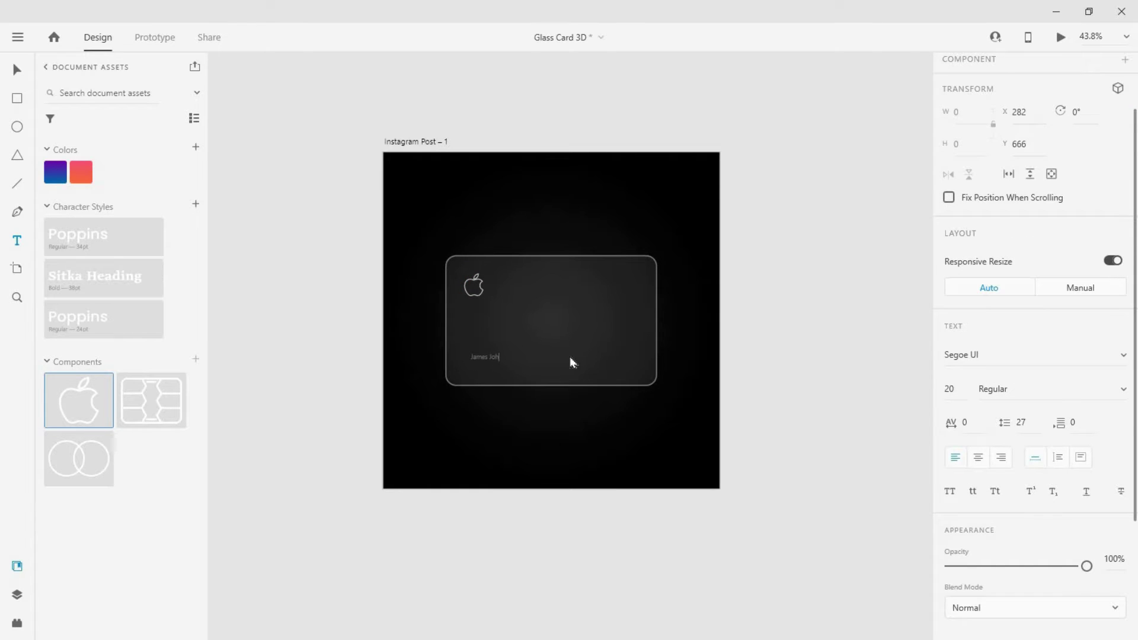
{"action": "key", "text": "Escape"}
{"action": "left_click", "coordinate": [93, 238]}
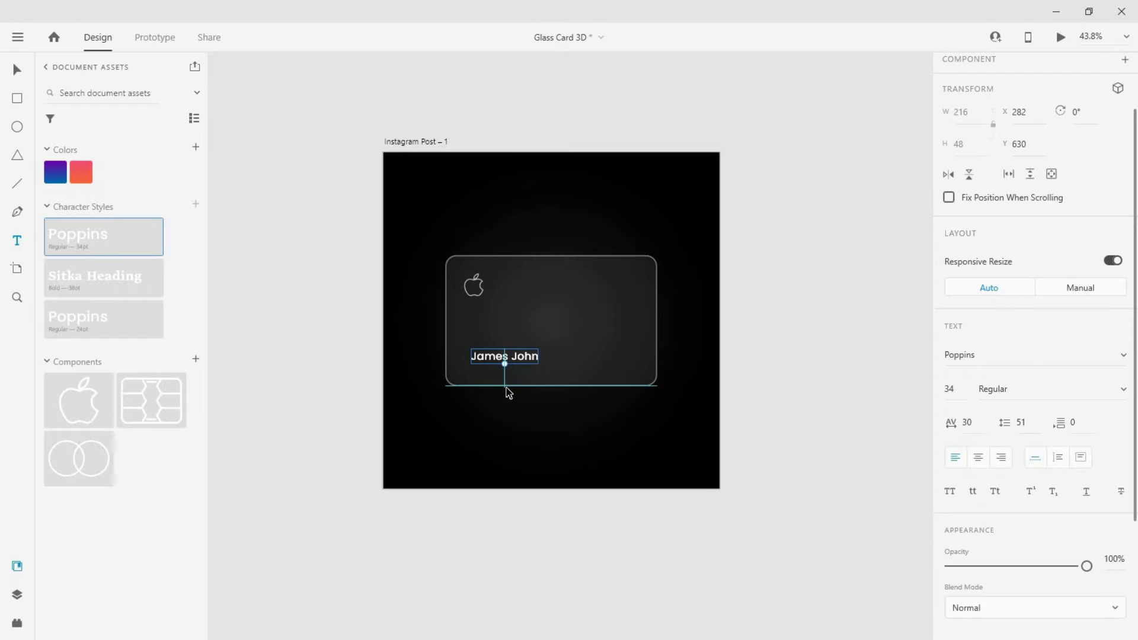
{"action": "key", "text": "Escape"}
Set the name to 70% opacity, align it with the apple logo, and drop the chip onto the card
{"action": "left_click", "coordinate": [1118, 559]}
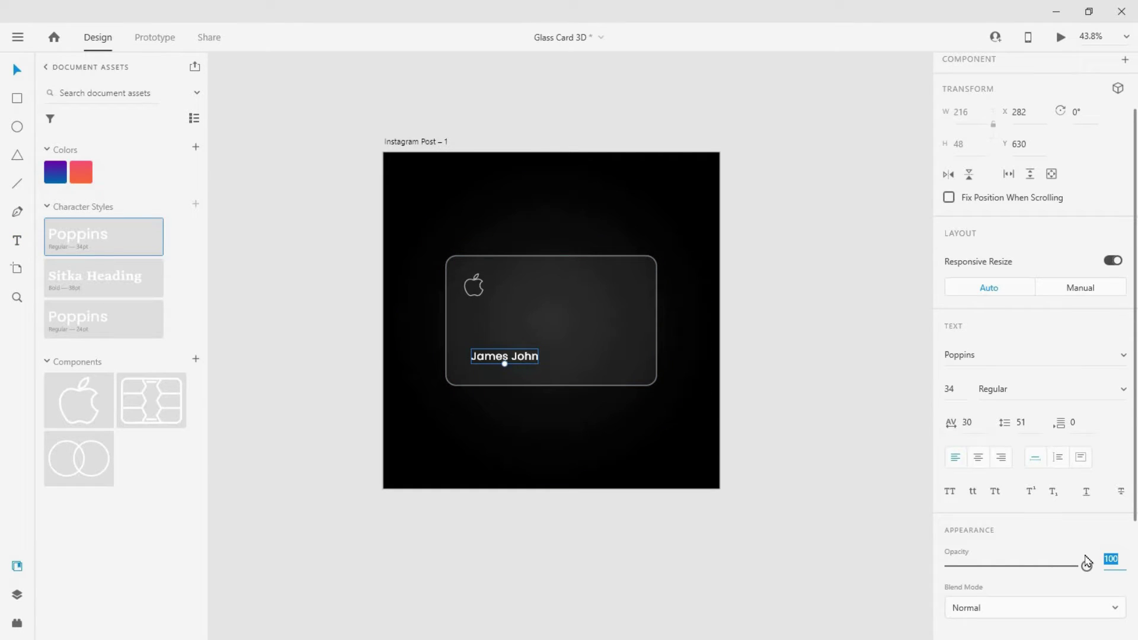
{"action": "type", "text": "70"}
{"action": "key", "text": "Return"}
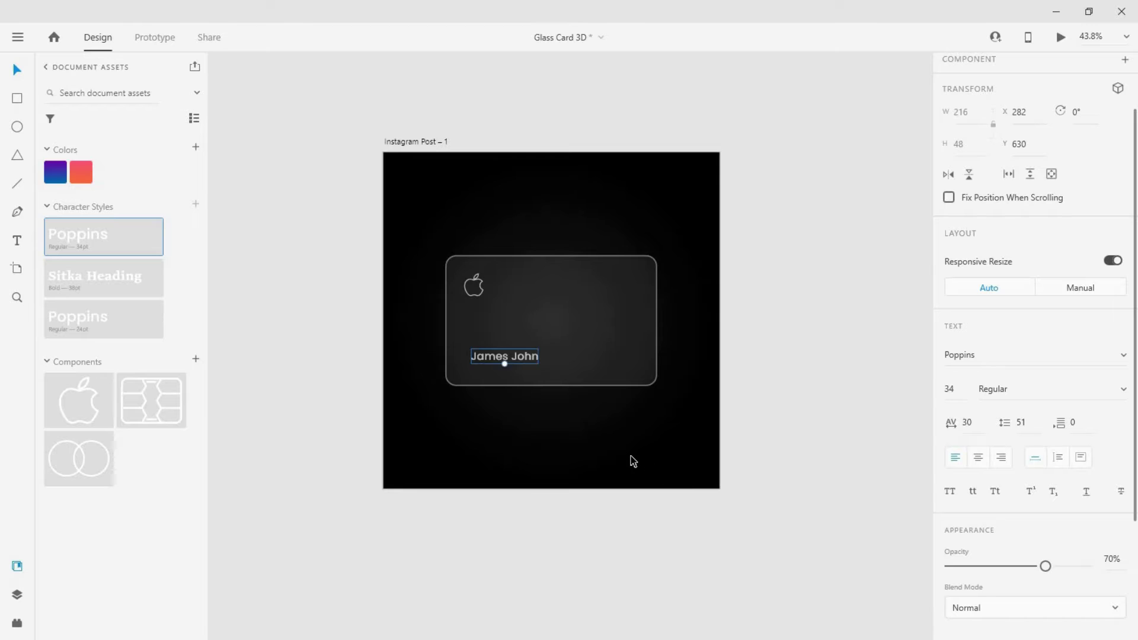
{"action": "scroll", "coordinate": [503, 344], "scroll_direction": "up", "scroll_amount": 1}
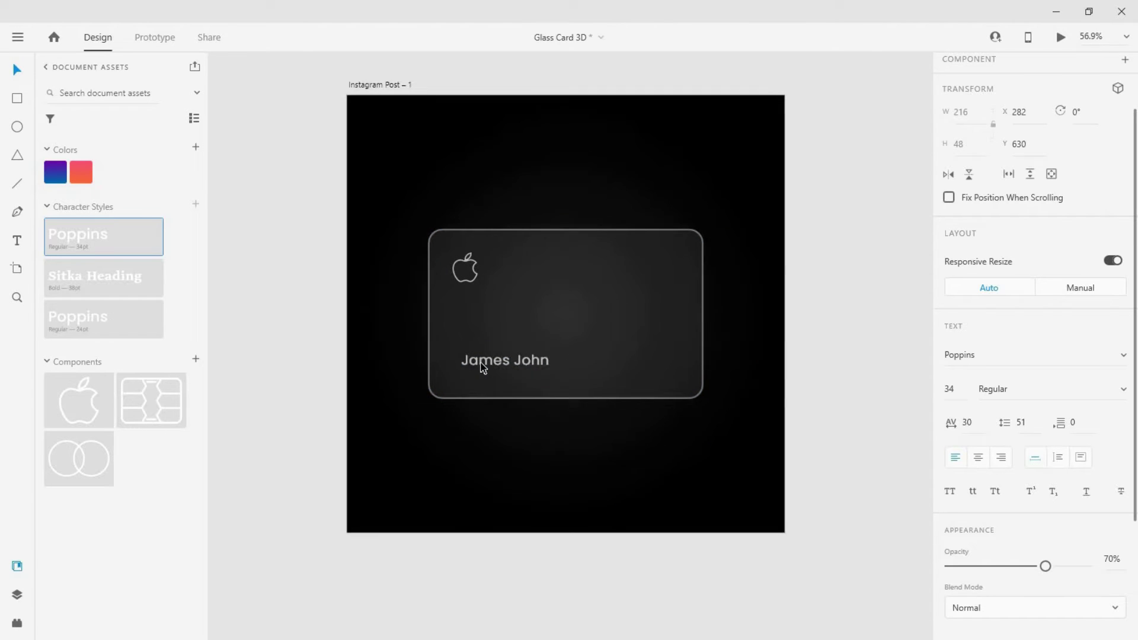
{"action": "key", "text": "alt"}
{"action": "key", "text": "shift+Left"}
{"action": "key", "text": "shift+Left"}
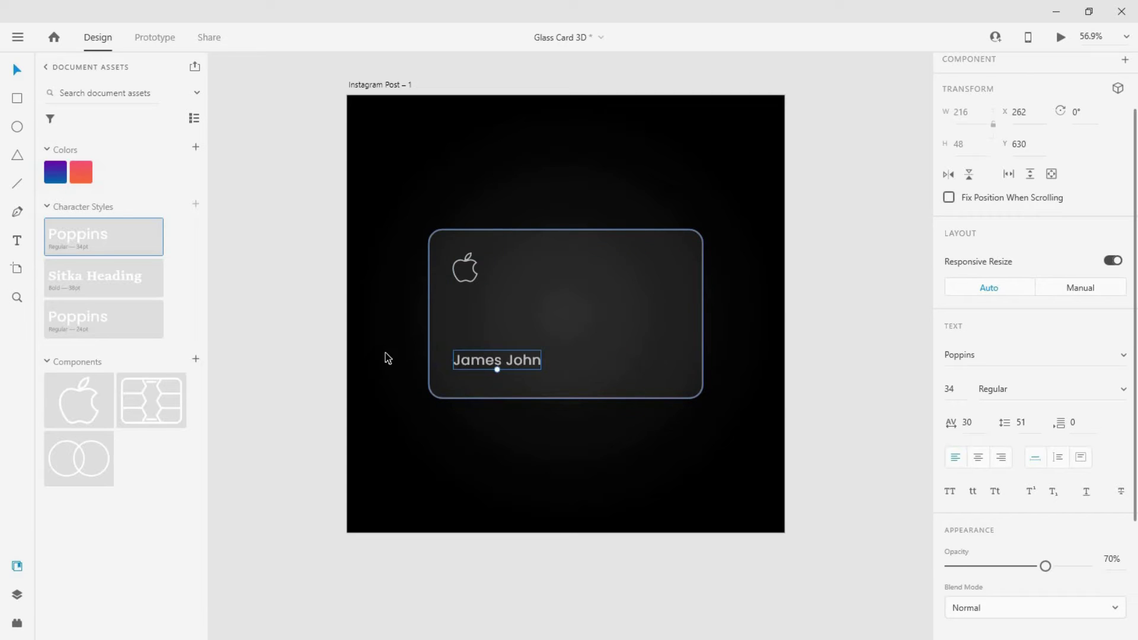
{"action": "scroll", "coordinate": [386, 358], "scroll_direction": "down", "scroll_amount": 3}
{"action": "left_click_drag", "start_coordinate": [138, 422], "coordinate": [579, 355]}
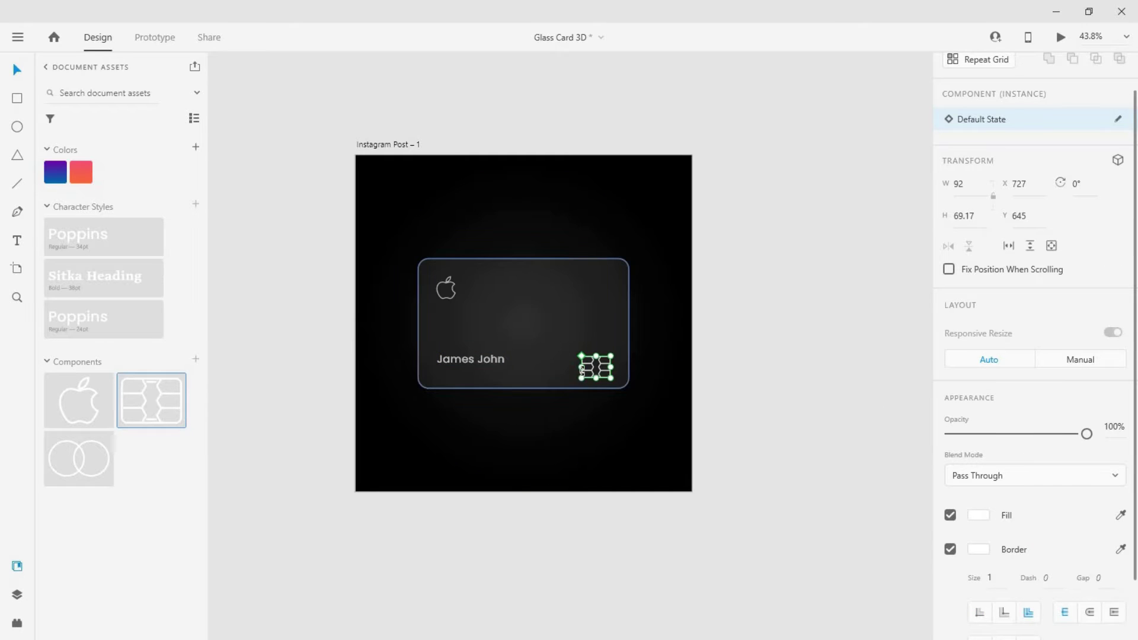
Nudge the chip slightly upward on the card
{"action": "scroll", "coordinate": [581, 370], "scroll_direction": "up", "scroll_amount": 3}
{"action": "left_click_drag", "start_coordinate": [613, 367], "coordinate": [611, 357]}
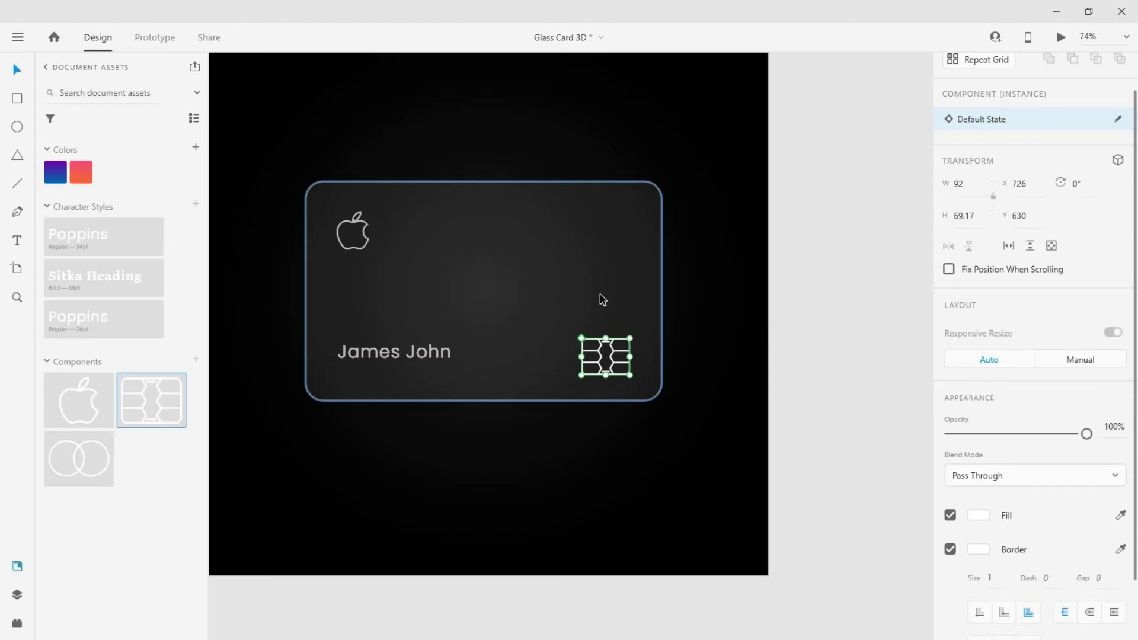
{"action": "key", "text": "Up"}
{"action": "key", "text": "Up"}
{"action": "key", "text": "Up"}
{"action": "key", "text": "Up"}
{"action": "key", "text": "Up"}
{"action": "key", "text": "Up"}
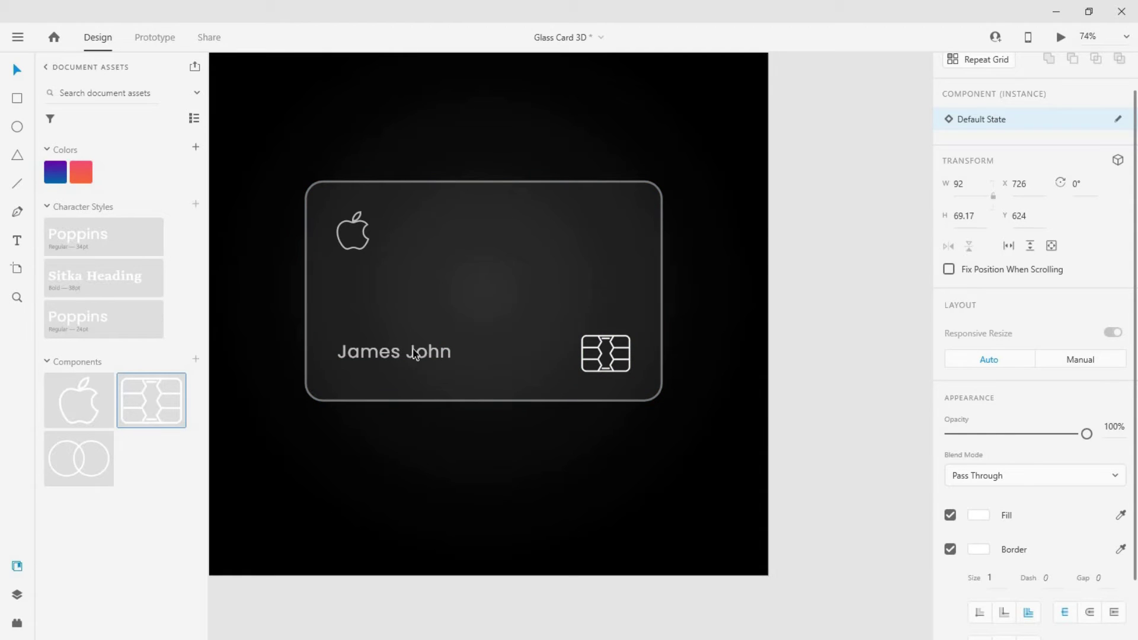
Select the chip on its own and set its opacity to 70%
{"action": "left_click", "coordinate": [415, 354], "text": "shift"}
{"action": "scroll", "coordinate": [1045, 136], "scroll_direction": "up", "scroll_amount": 1}
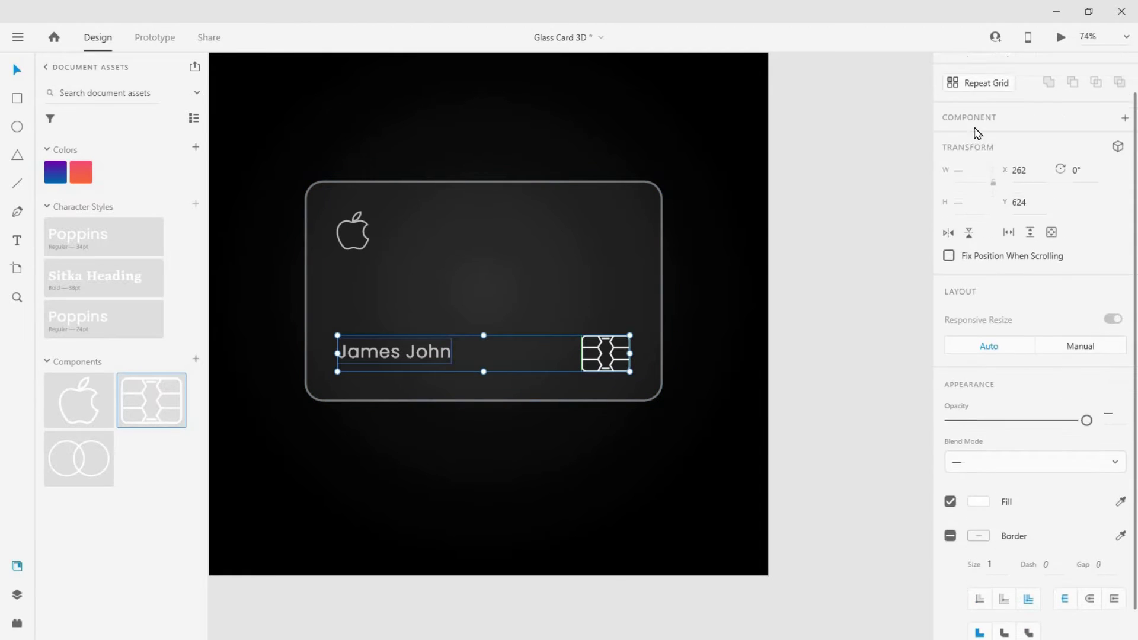
{"action": "left_click", "coordinate": [609, 361]}
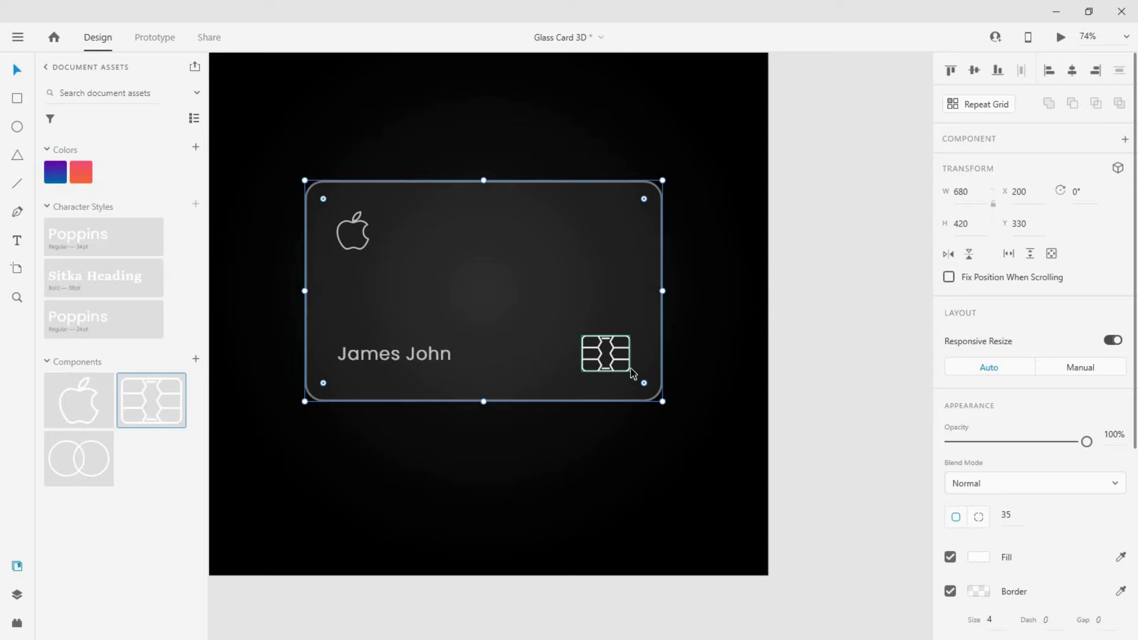
{"action": "left_click", "coordinate": [631, 369]}
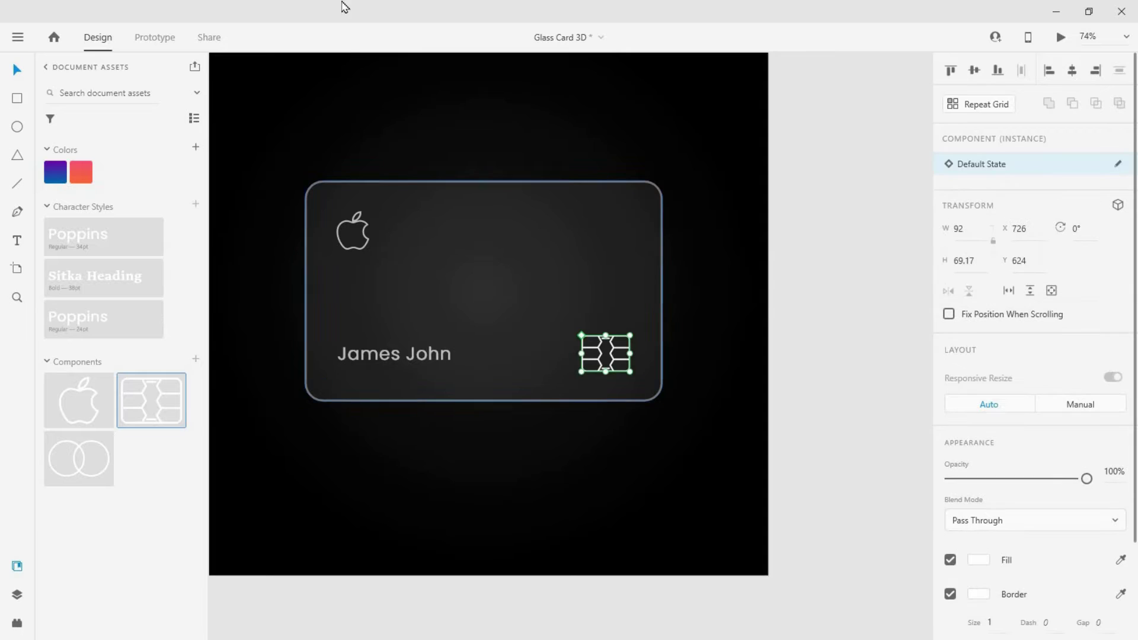
{"action": "left_click", "coordinate": [1118, 475]}
{"action": "type", "text": "70"}
{"action": "key", "text": "Return"}
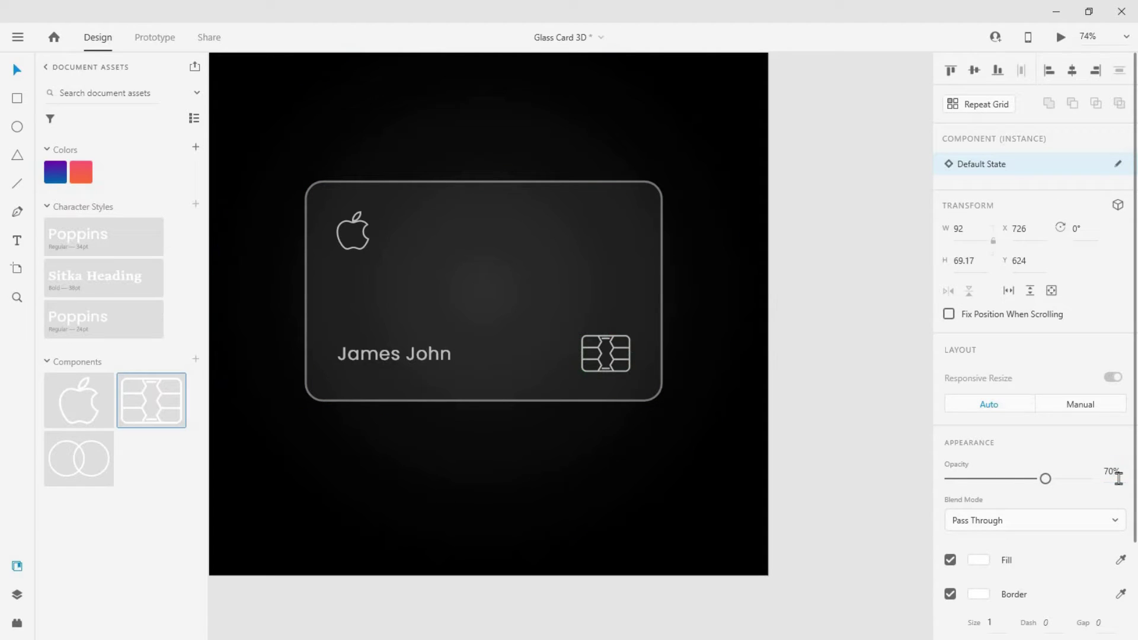
{"action": "scroll", "coordinate": [410, 386], "scroll_direction": "down", "scroll_amount": 5}
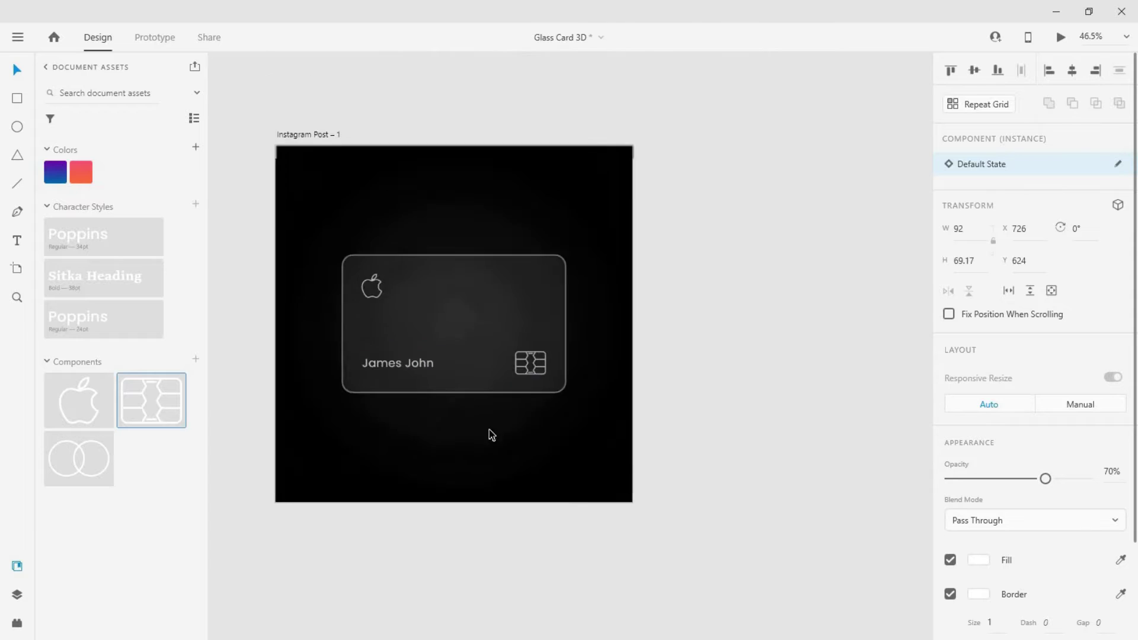
Select the name text, apple logo, chip and card, and group them
{"action": "left_click", "coordinate": [445, 519]}
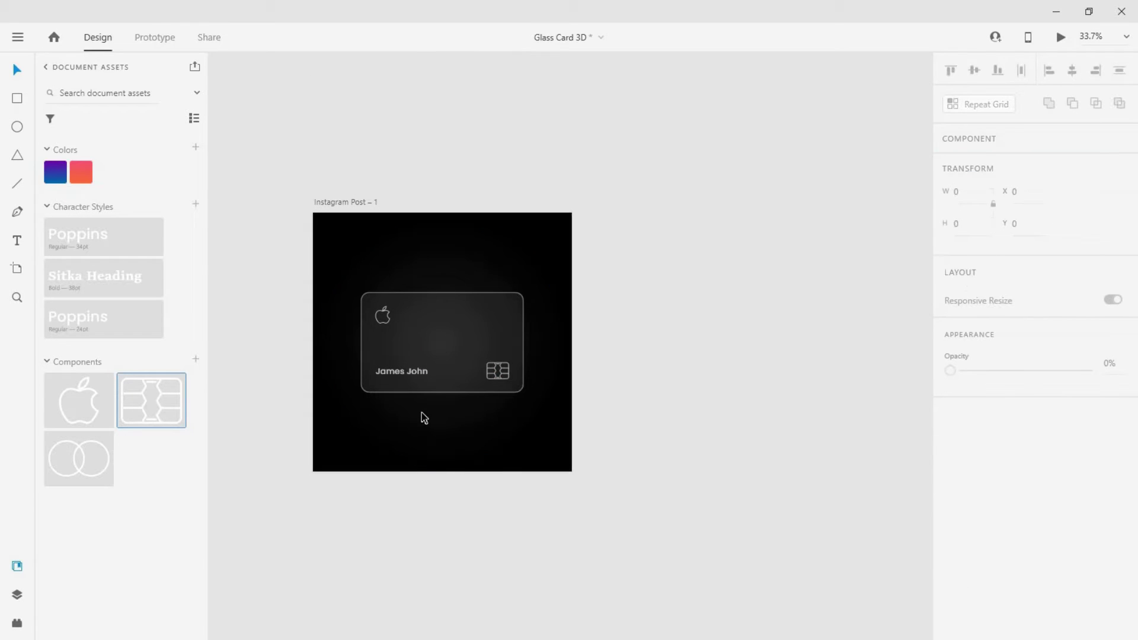
{"action": "scroll", "coordinate": [425, 418], "scroll_direction": "up", "scroll_amount": 1}
{"action": "scroll", "coordinate": [424, 418], "scroll_direction": "up", "scroll_amount": 2}
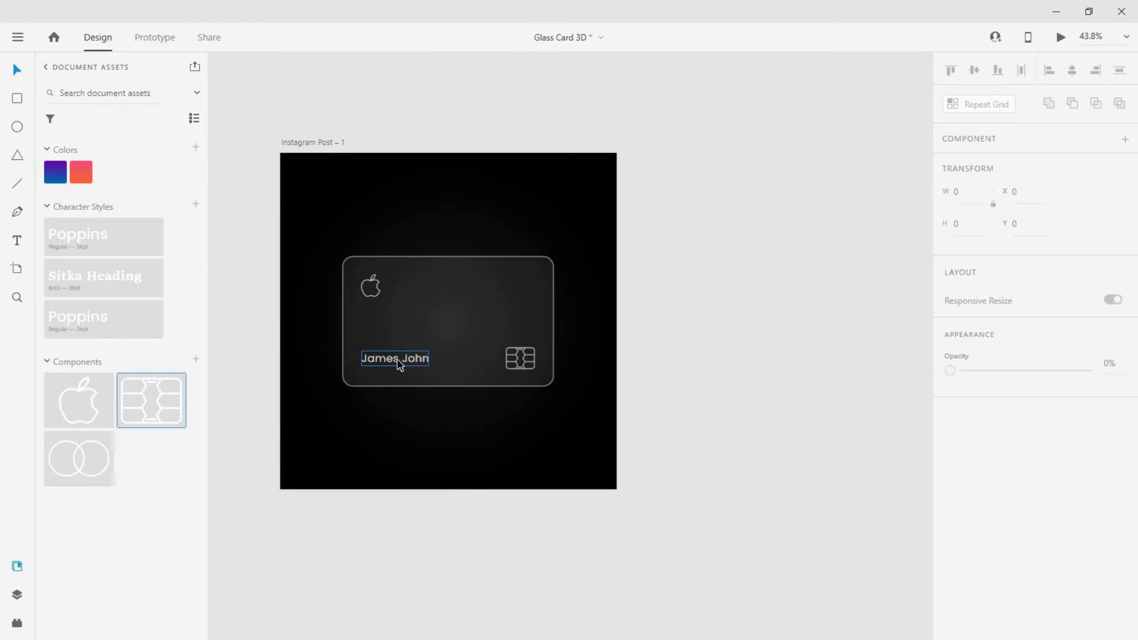
{"action": "double_click", "coordinate": [397, 361]}
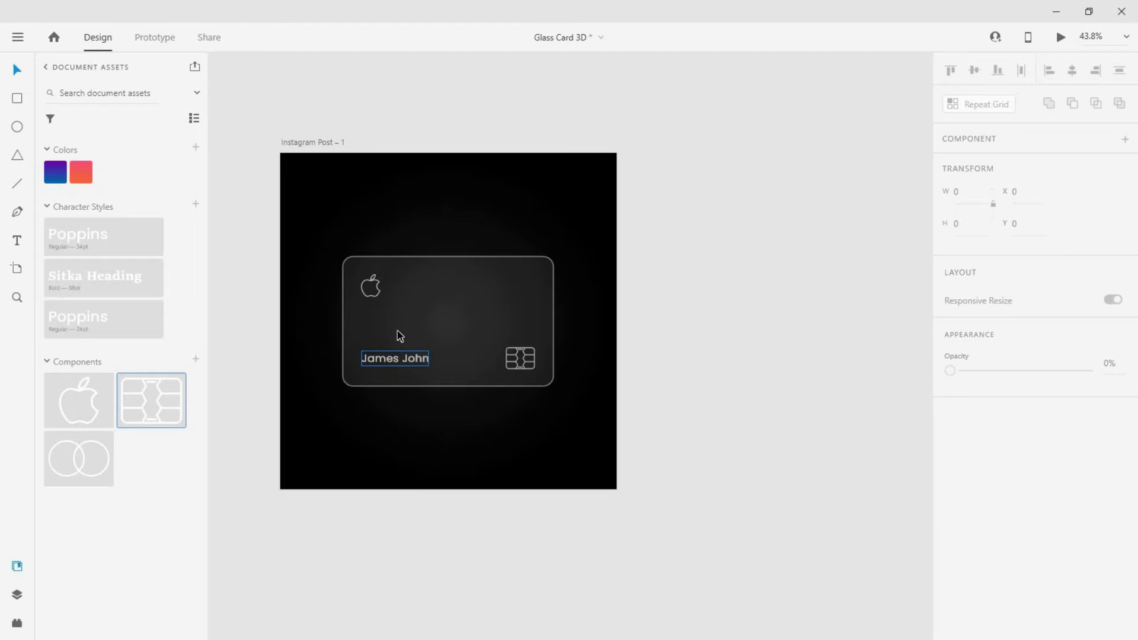
{"action": "left_click", "coordinate": [378, 296], "text": "shift"}
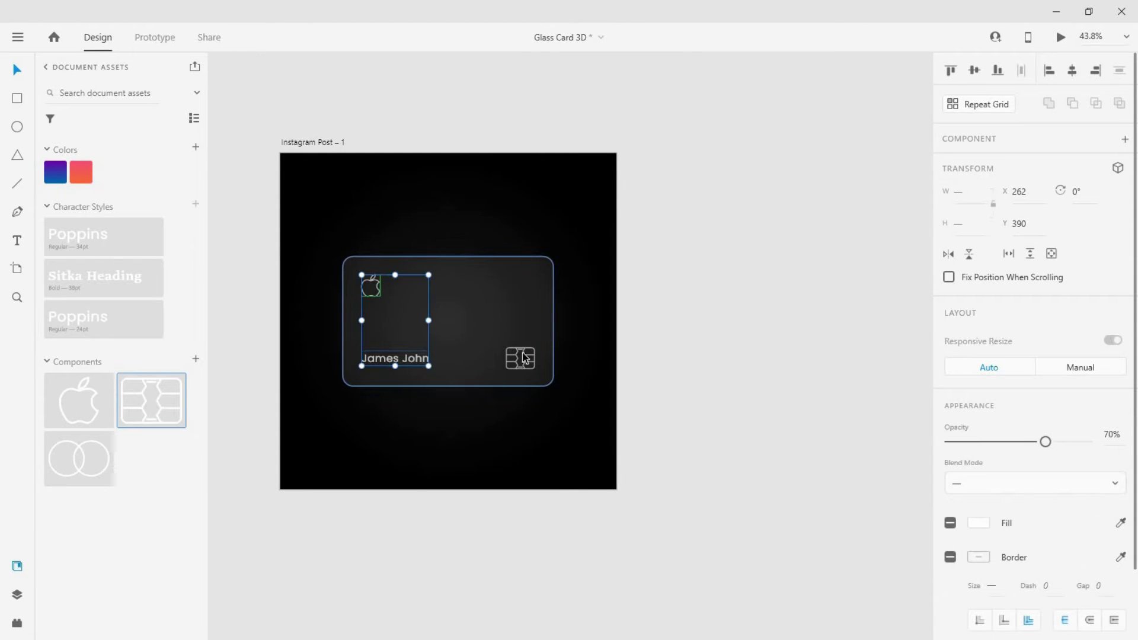
{"action": "left_click", "coordinate": [488, 293], "text": "shift"}
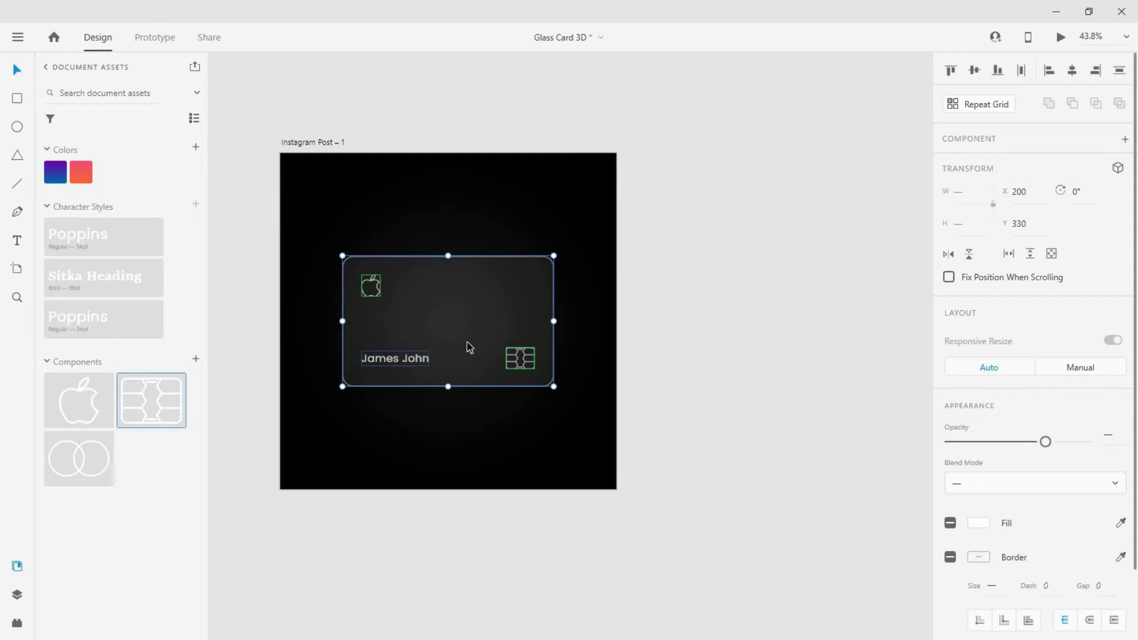
{"action": "key", "text": "ctrl+g"}
Rename the new group layer to Front
{"action": "left_click", "coordinate": [16, 595]}
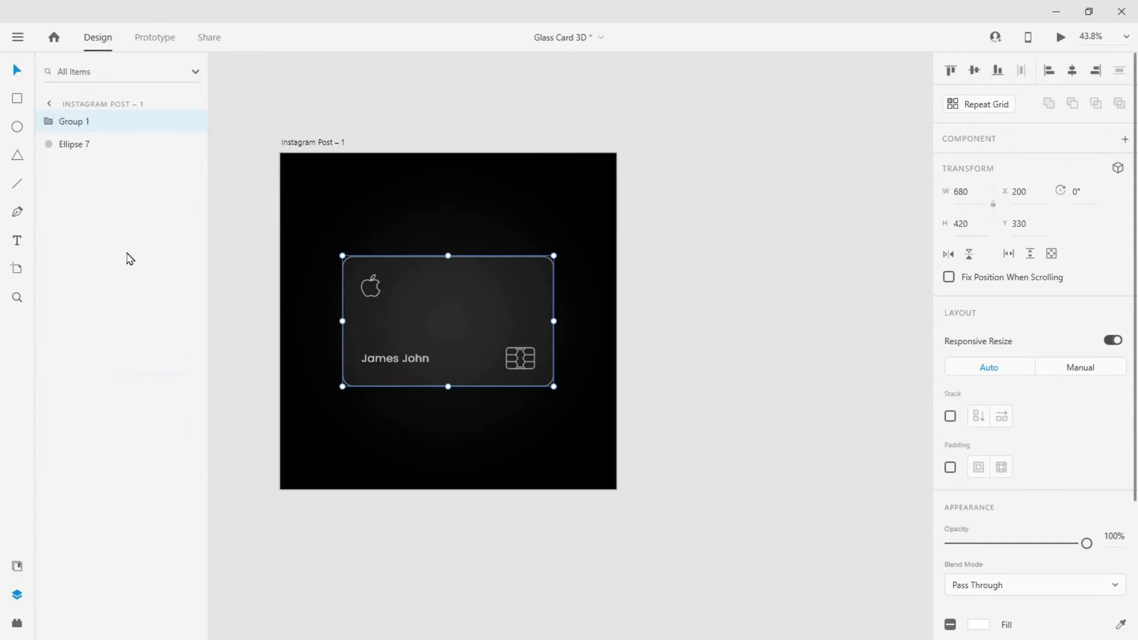
{"action": "double_click", "coordinate": [74, 120]}
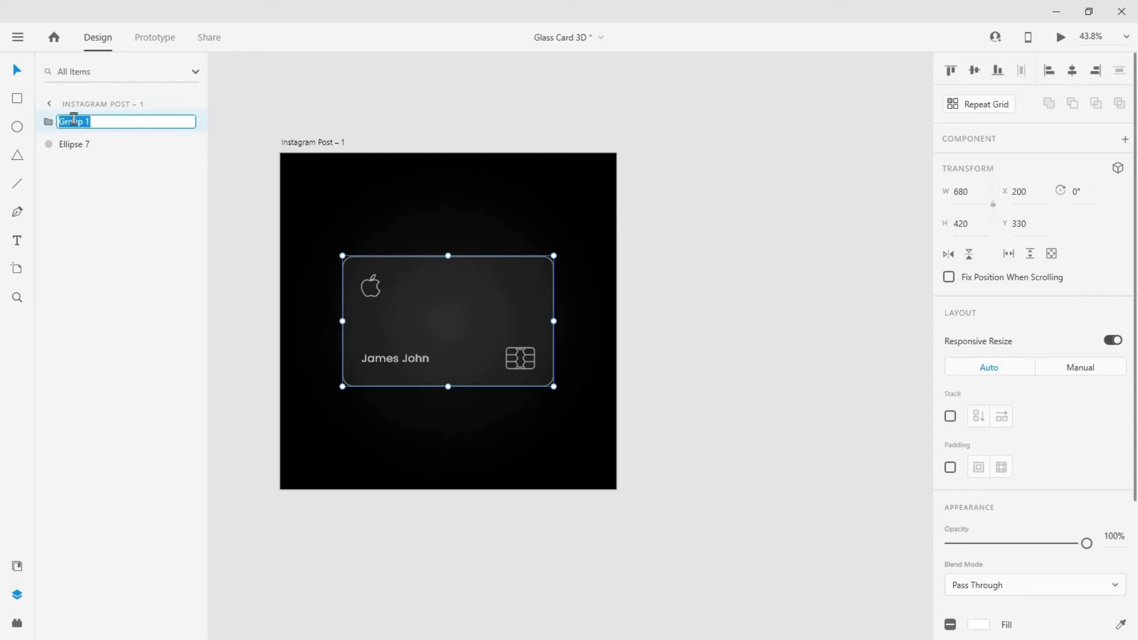
{"action": "type", "text": "Front"}
{"action": "key", "text": "Return"}
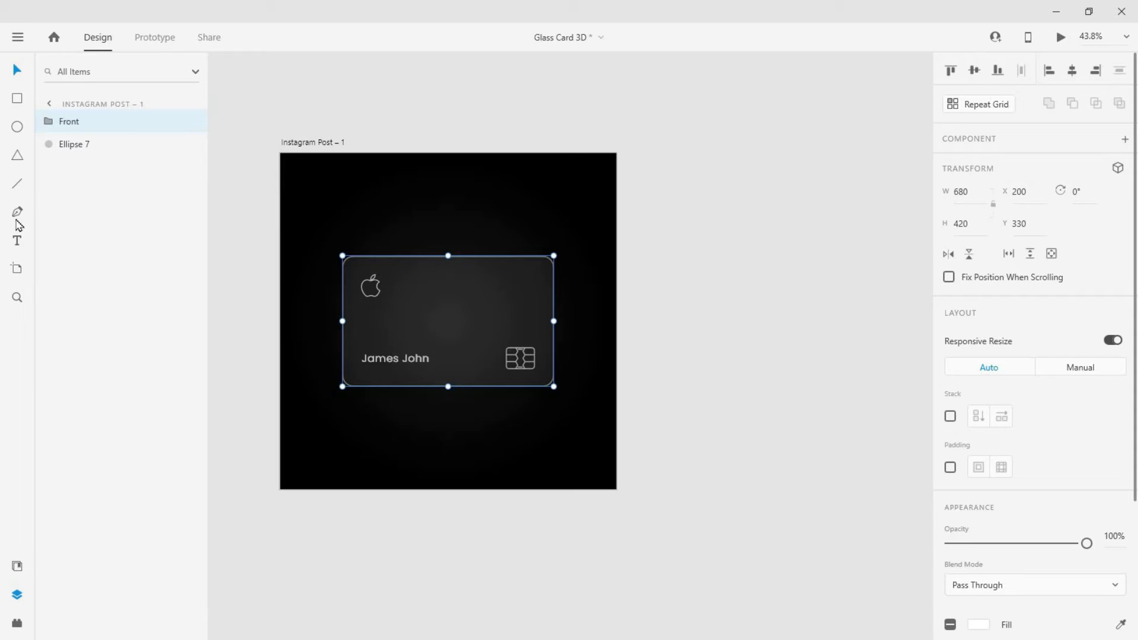
Draw a borderless 432 circle at the card's lower right, filled with the purple-blue gradient asset
{"action": "left_click", "coordinate": [17, 128]}
{"action": "left_click", "coordinate": [523, 415]}
{"action": "left_click_drag", "start_coordinate": [524, 415], "coordinate": [476, 349]}
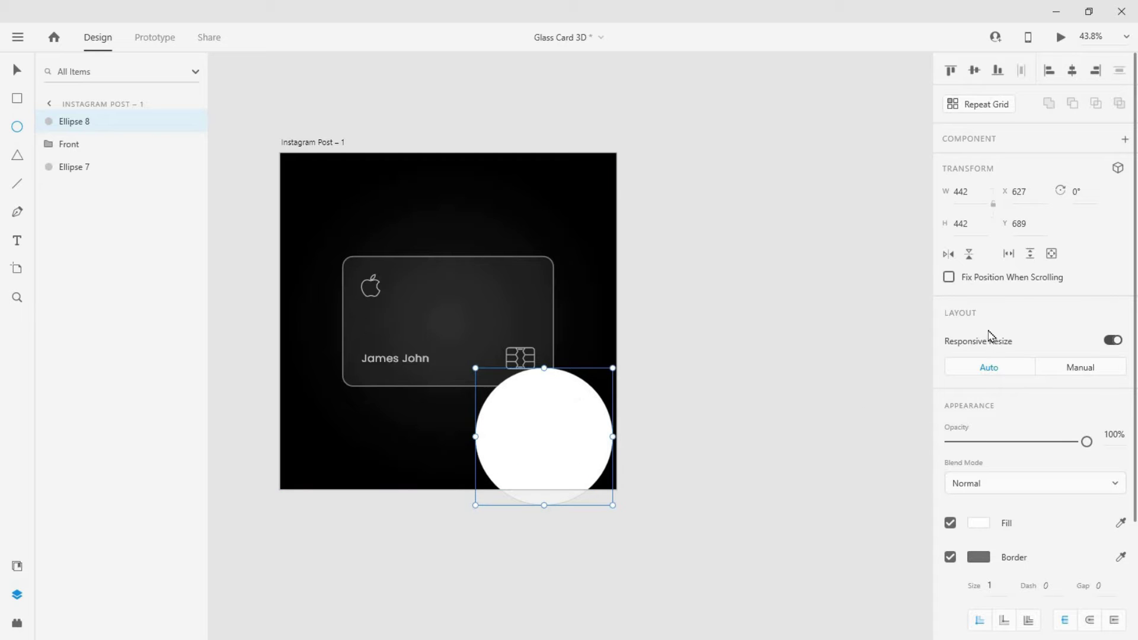
{"action": "left_click", "coordinate": [972, 224]}
{"action": "type", "text": "432"}
{"action": "key", "text": "Return"}
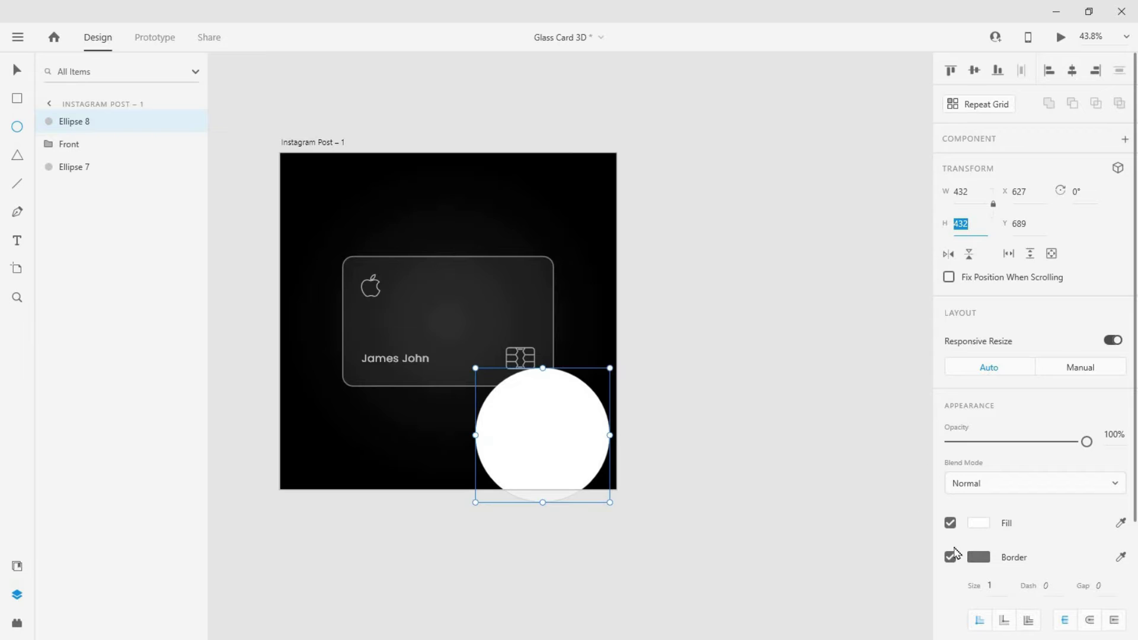
{"action": "left_click", "coordinate": [950, 556]}
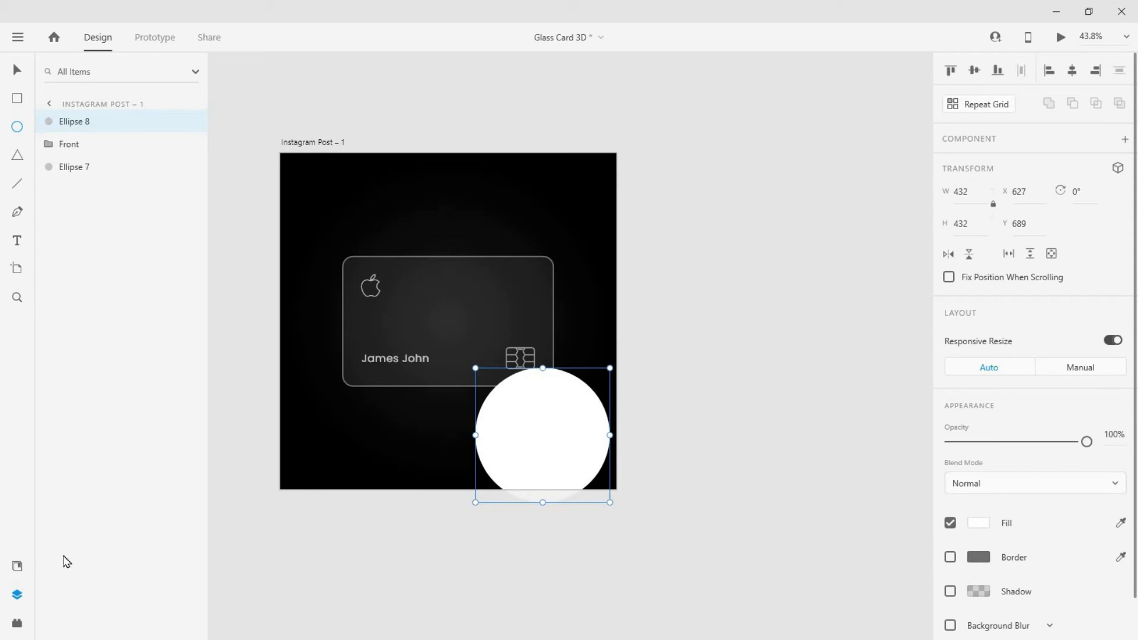
{"action": "left_click", "coordinate": [16, 567]}
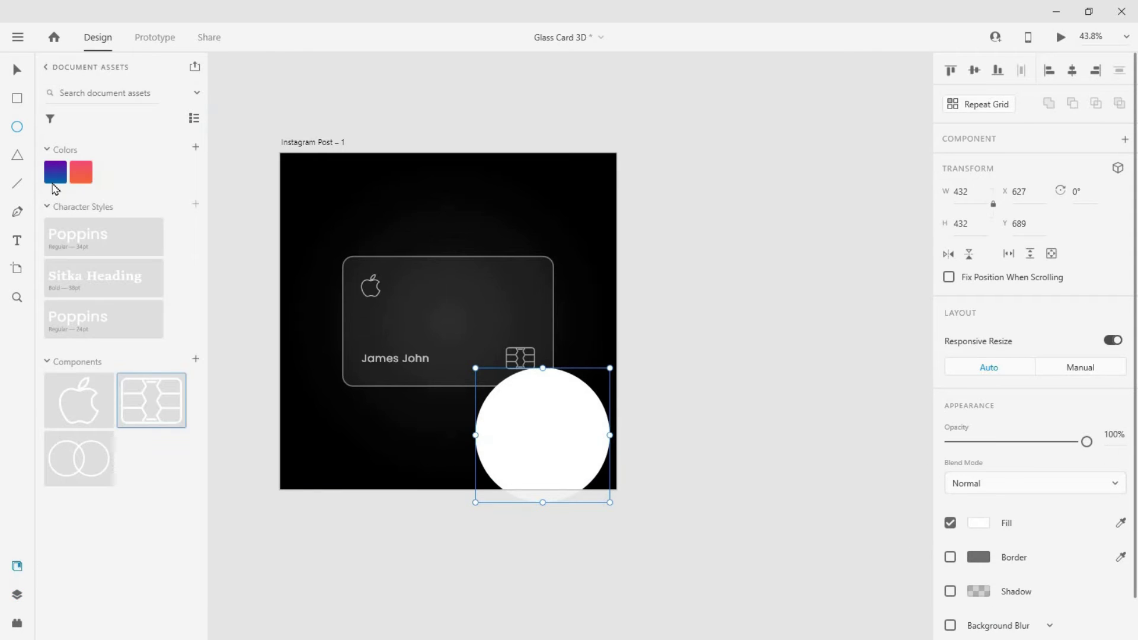
{"action": "left_click", "coordinate": [55, 173]}
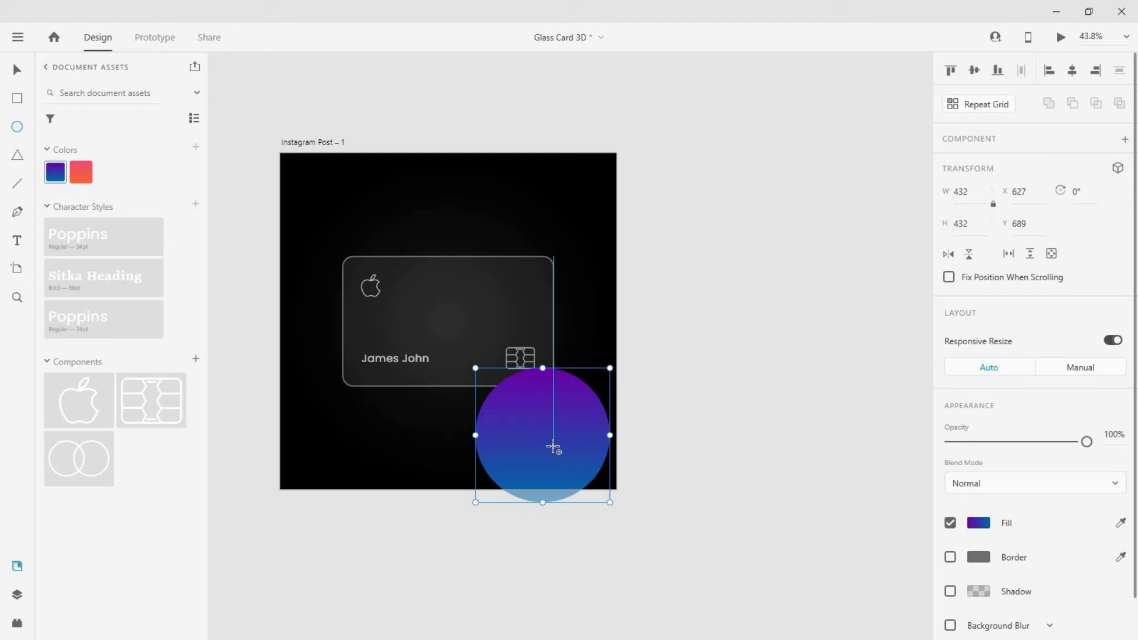
Resize a circle to 288, place it at the card's top-left, and fill it with the red-orange gradient
{"action": "left_click_drag", "start_coordinate": [553, 445], "coordinate": [374, 274]}
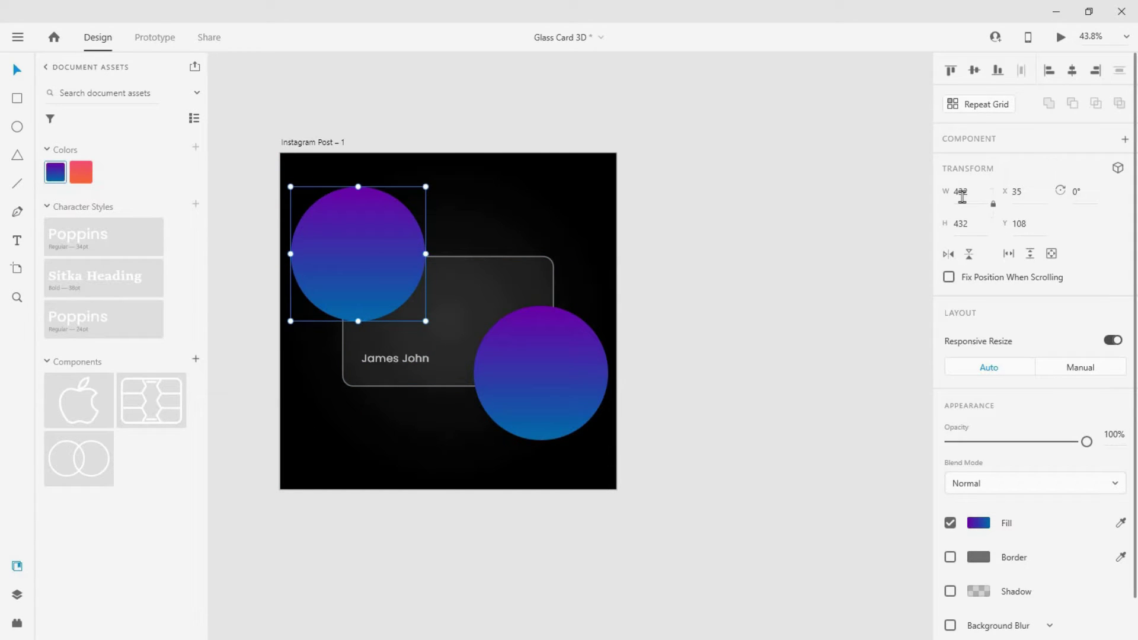
{"action": "type", "text": "288"}
{"action": "key", "text": "Return"}
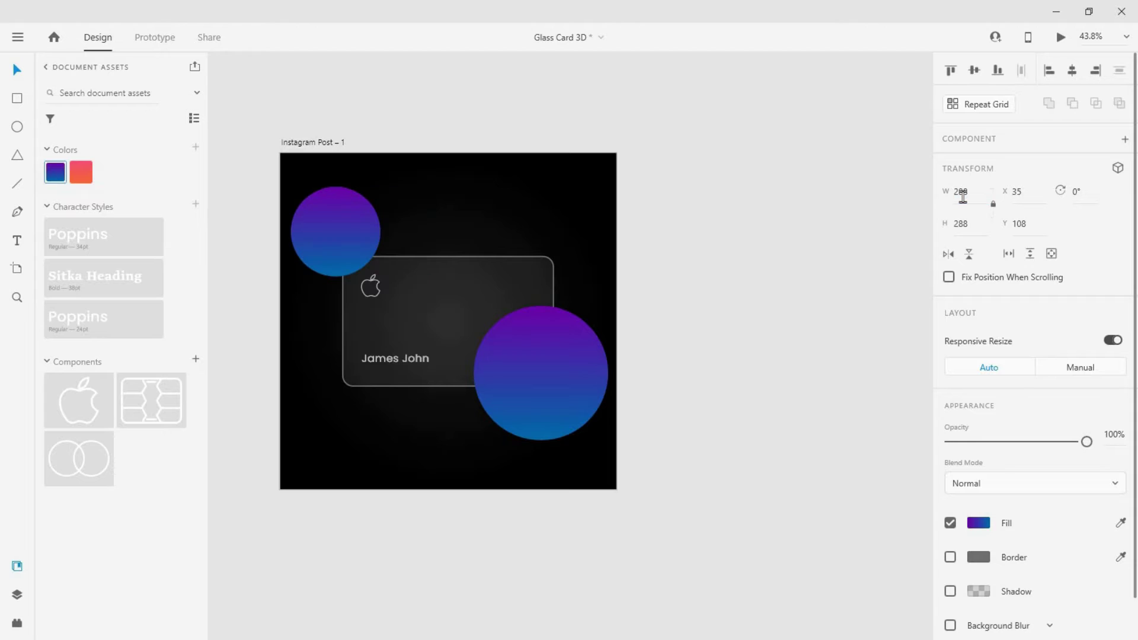
{"action": "left_click_drag", "start_coordinate": [347, 253], "coordinate": [369, 277]}
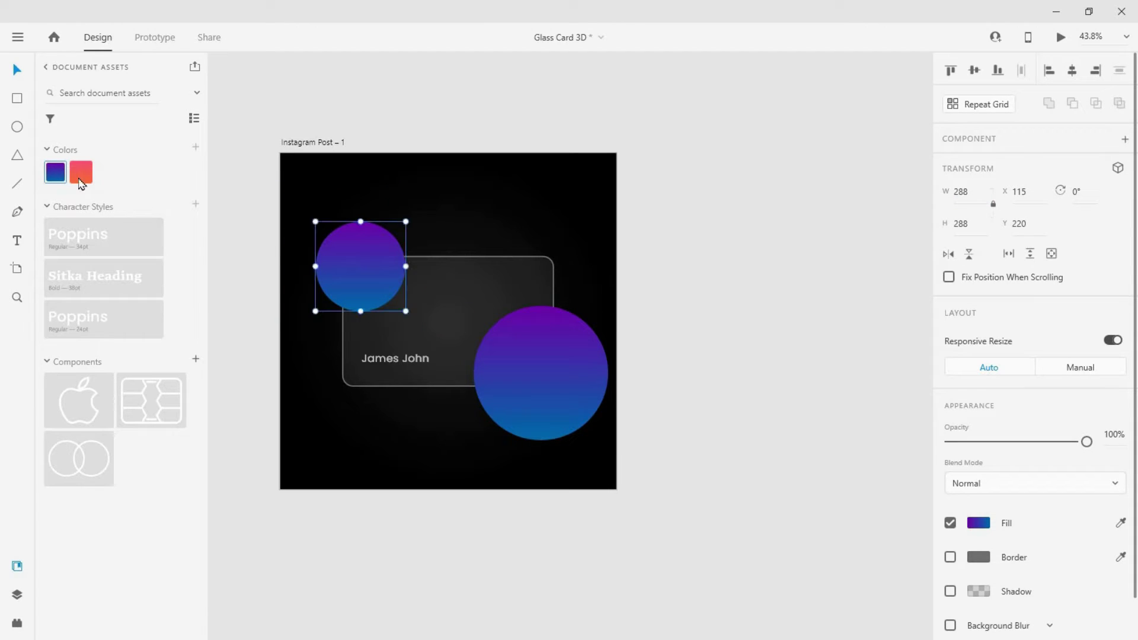
{"action": "left_click", "coordinate": [80, 178]}
{"action": "left_click", "coordinate": [370, 335]}
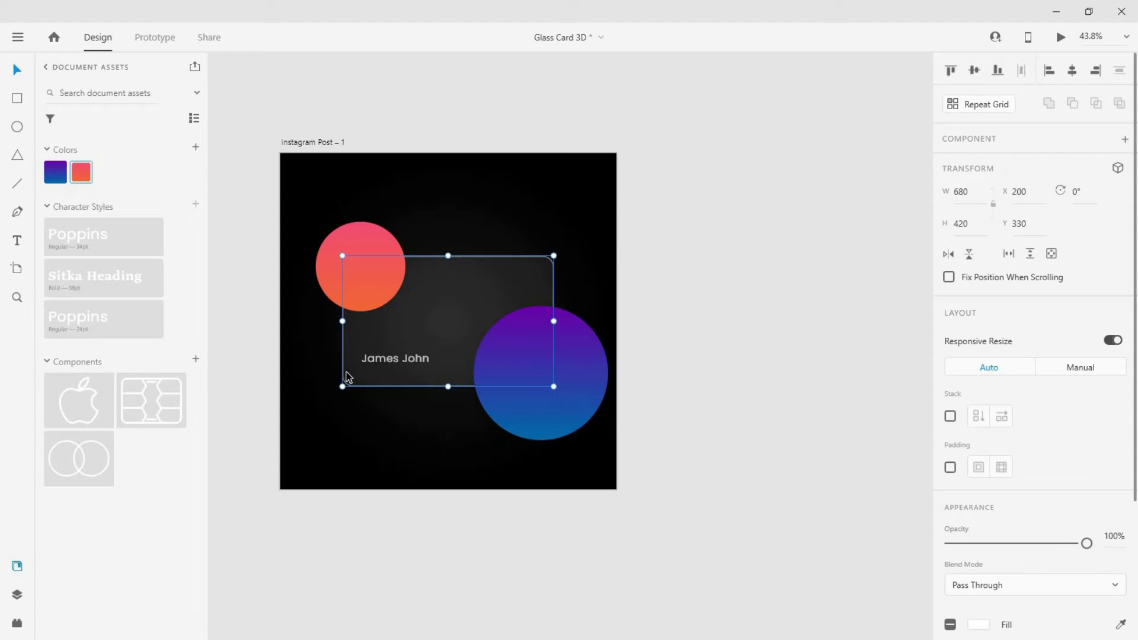
{"action": "left_click", "coordinate": [15, 595]}
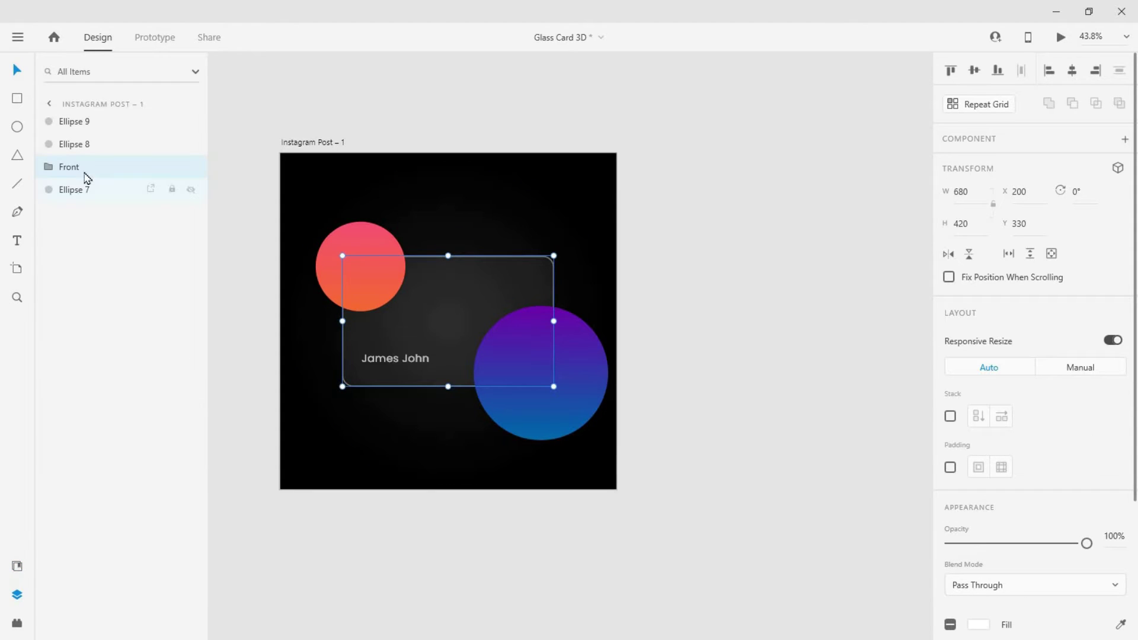
Move the Front group above the circles and shift the pink circle slightly down-left
{"action": "left_click_drag", "start_coordinate": [71, 157], "coordinate": [93, 117]}
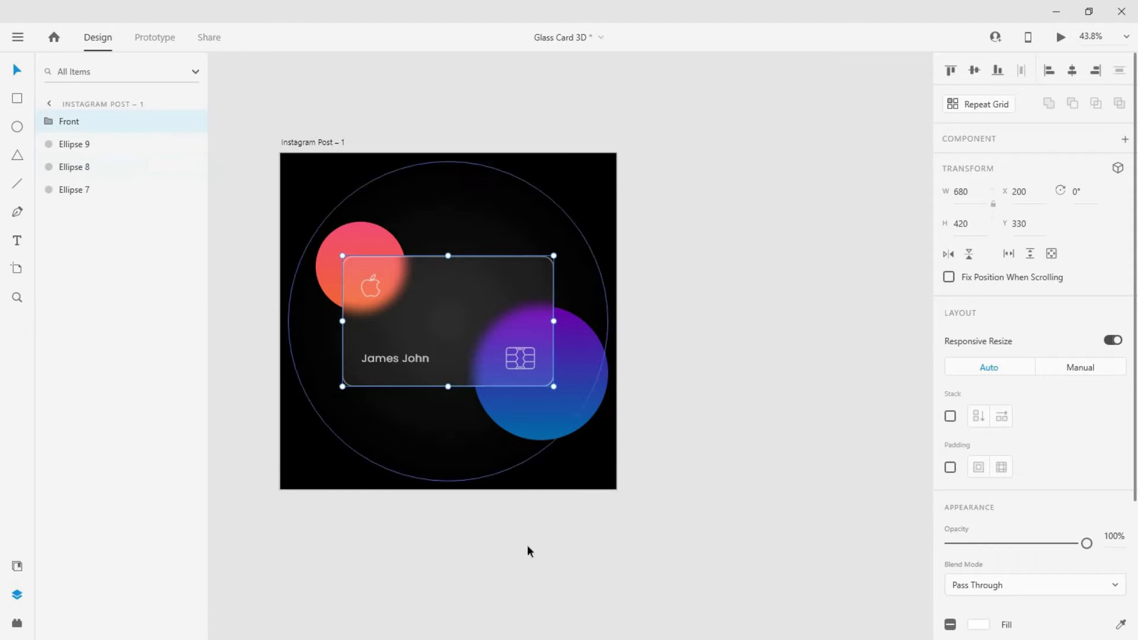
{"action": "left_click", "coordinate": [560, 398]}
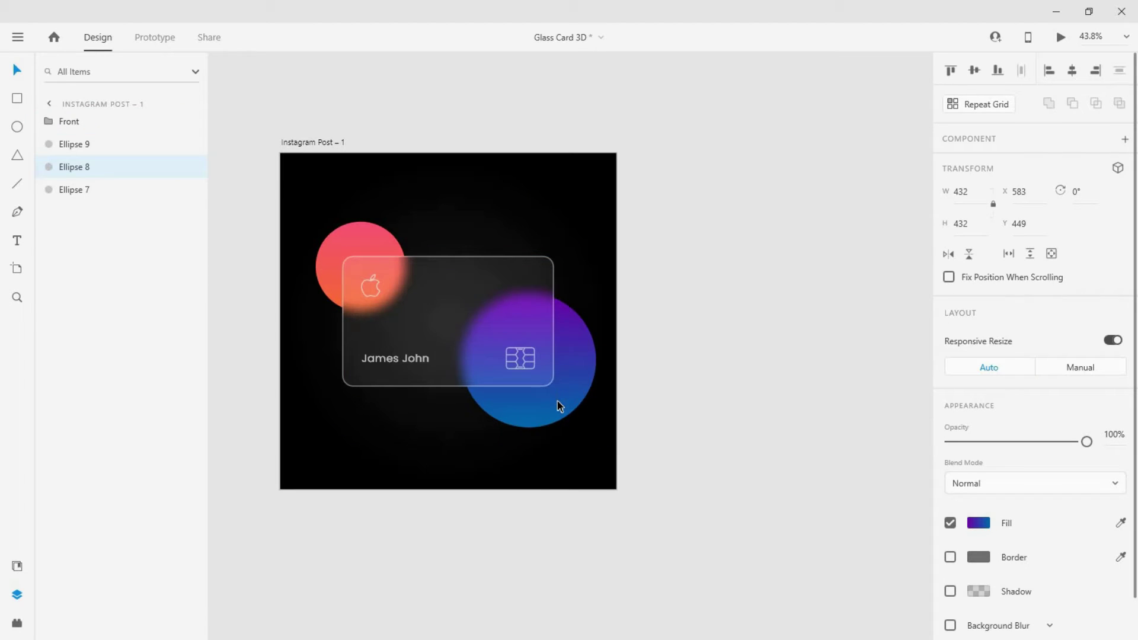
{"action": "left_click_drag", "start_coordinate": [336, 261], "coordinate": [333, 266]}
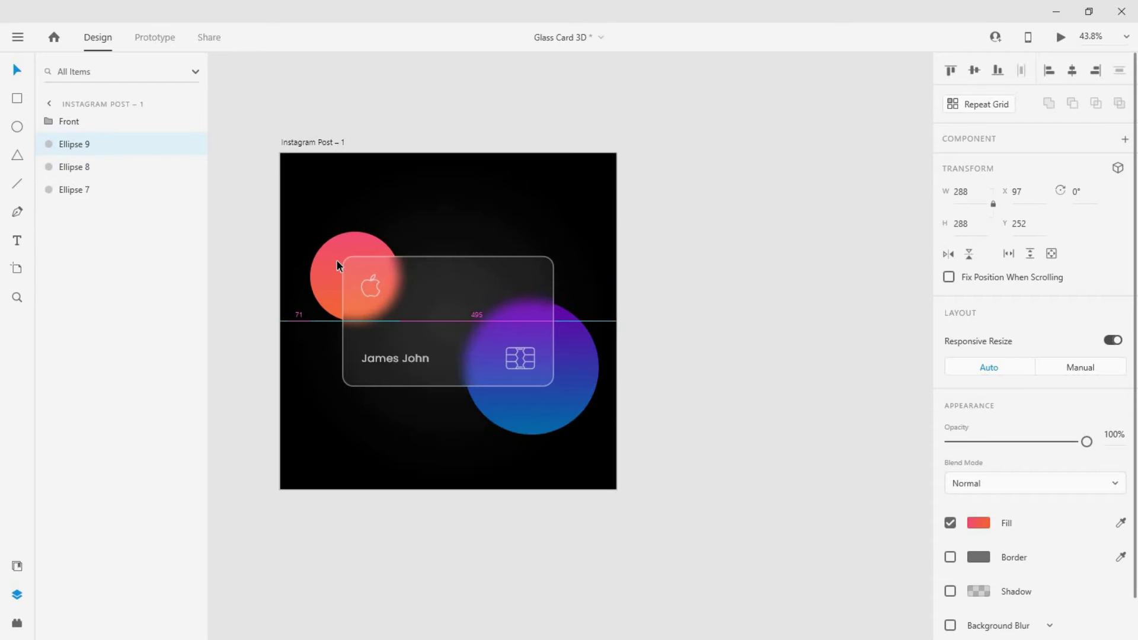
{"action": "left_click", "coordinate": [545, 553]}
{"action": "scroll", "coordinate": [520, 553], "scroll_direction": "down", "scroll_amount": 3}
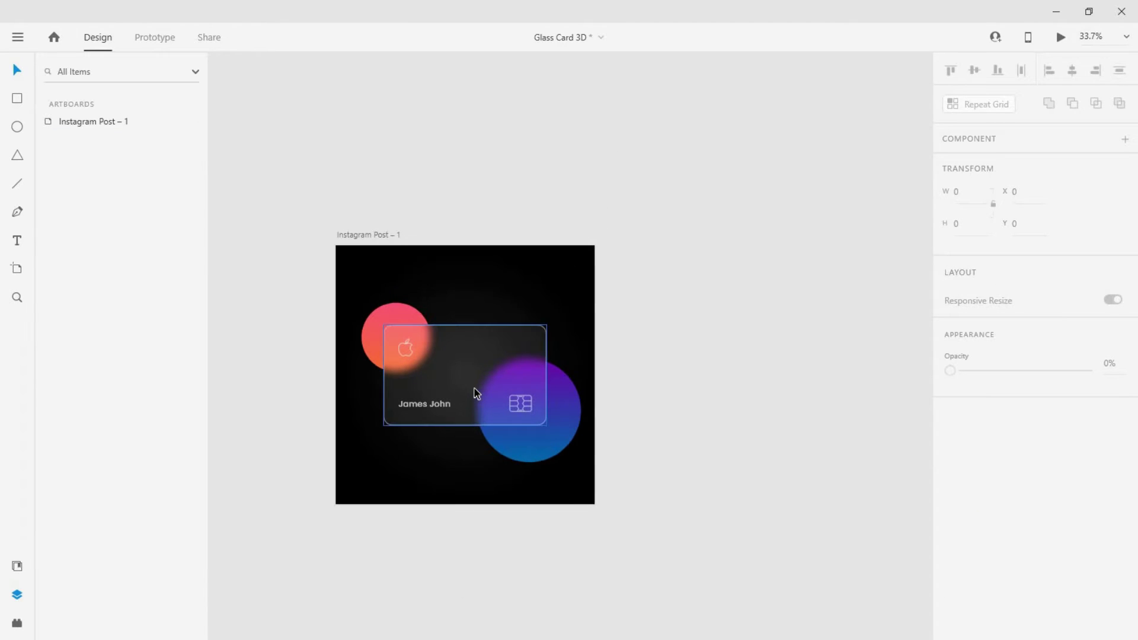
{"action": "left_click", "coordinate": [475, 394]}
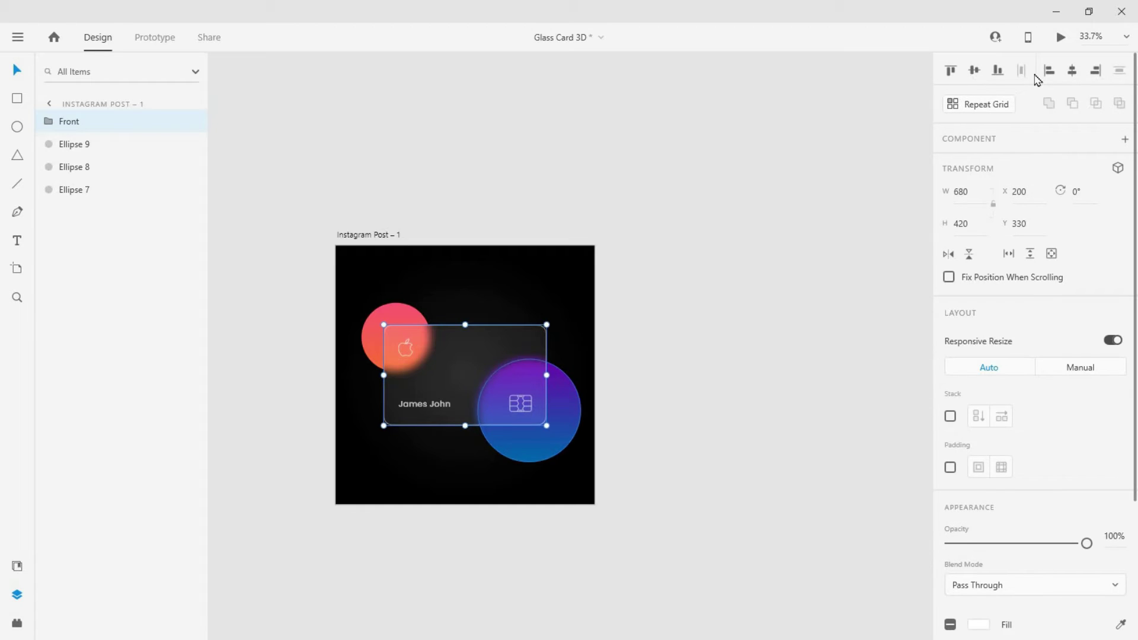
{"action": "key", "text": "0"}
{"action": "key", "text": "0"}
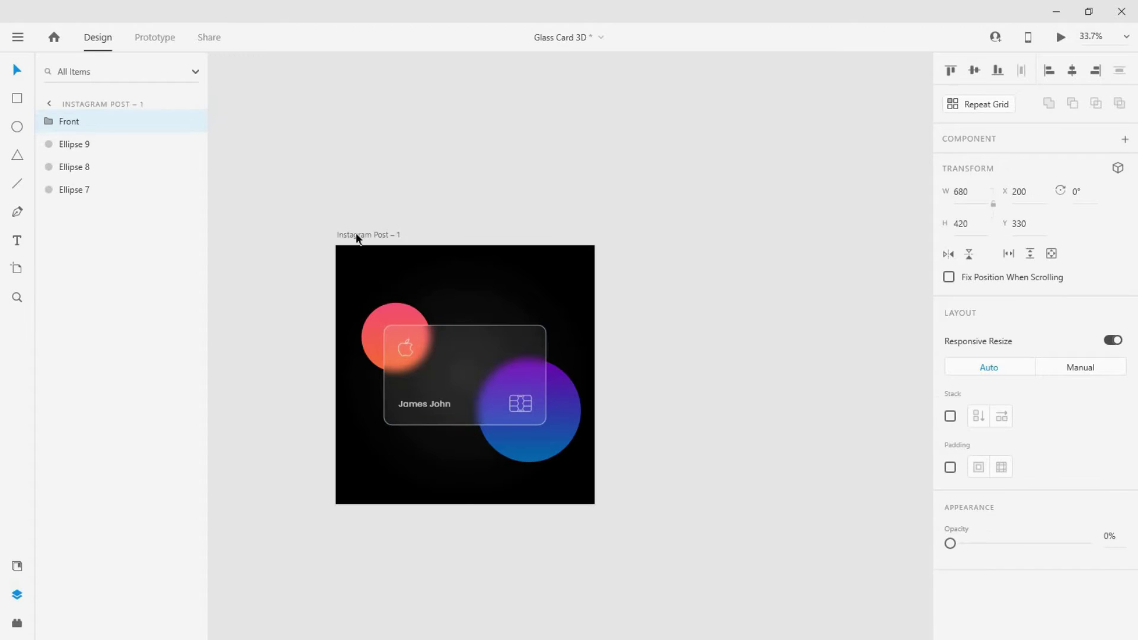
Duplicate the Instagram Post – 1 artboard with Ctrl+D and select the copied card group
{"action": "left_click", "coordinate": [356, 234]}
{"action": "key", "text": "ctrl+d"}
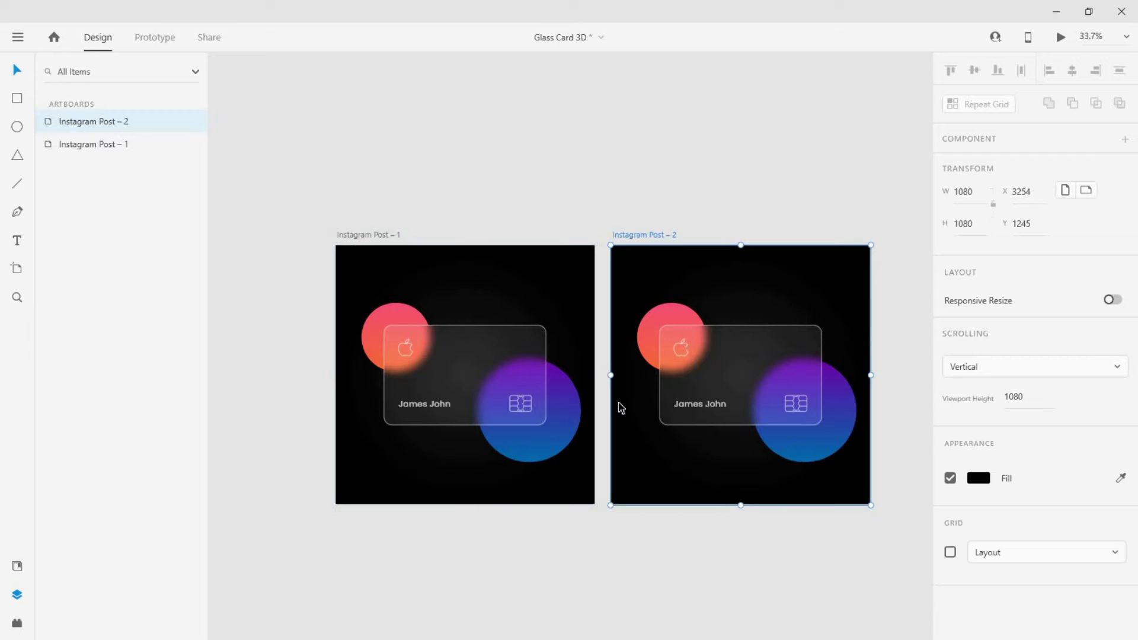
{"action": "scroll", "coordinate": [351, 394], "scroll_direction": "down", "scroll_amount": 2}
{"action": "scroll", "coordinate": [733, 434], "scroll_direction": "up", "scroll_amount": 1}
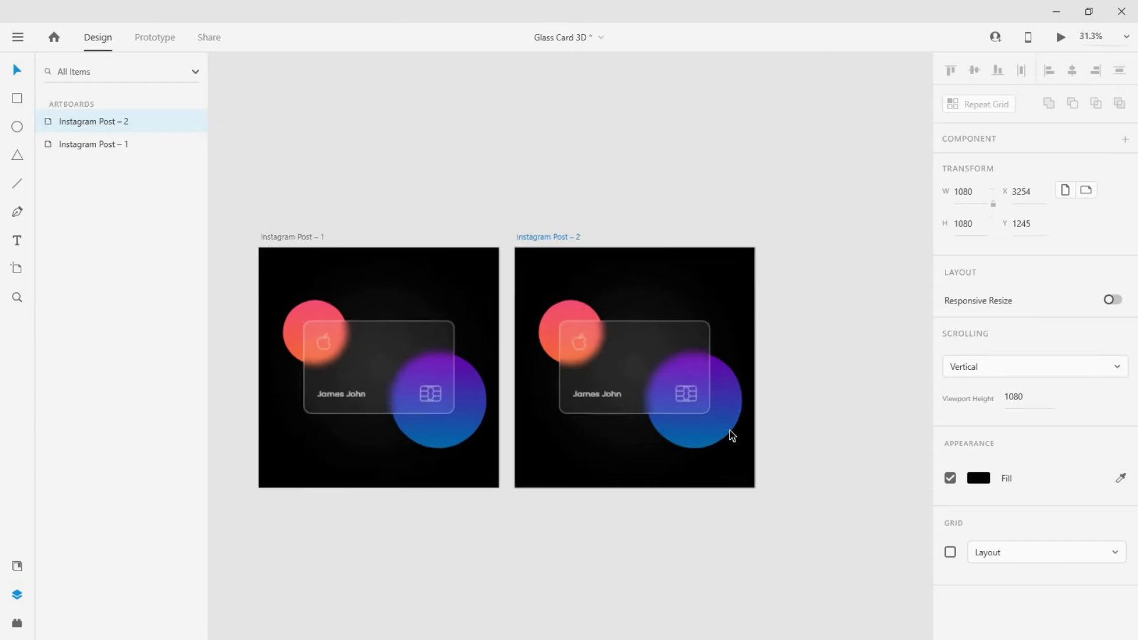
{"action": "scroll", "coordinate": [733, 435], "scroll_direction": "up", "scroll_amount": 2}
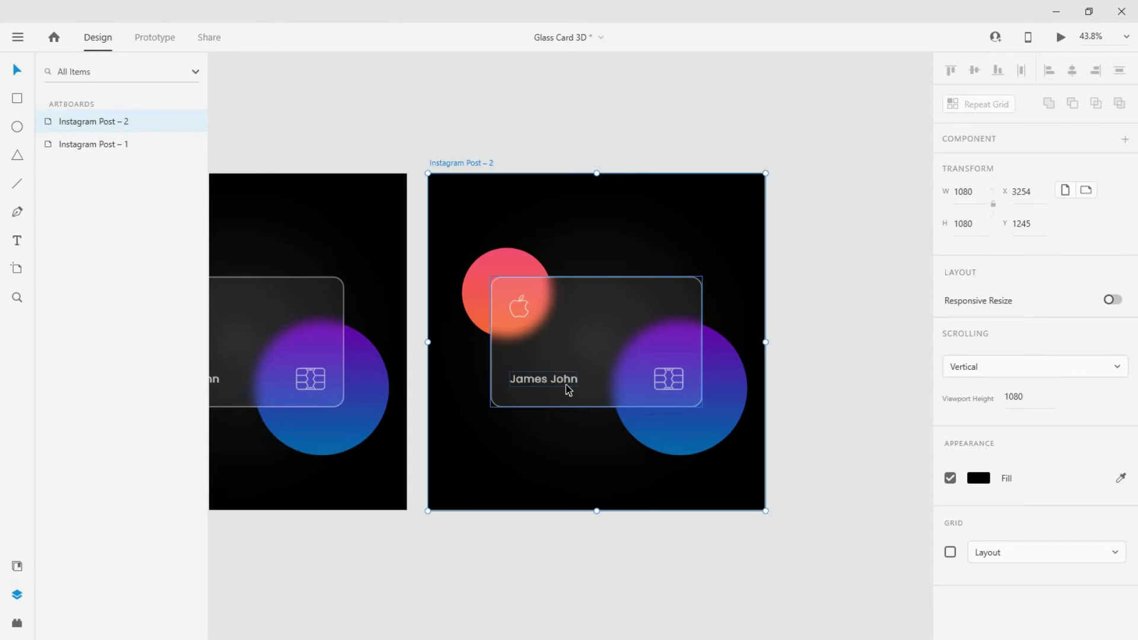
{"action": "left_click", "coordinate": [568, 389]}
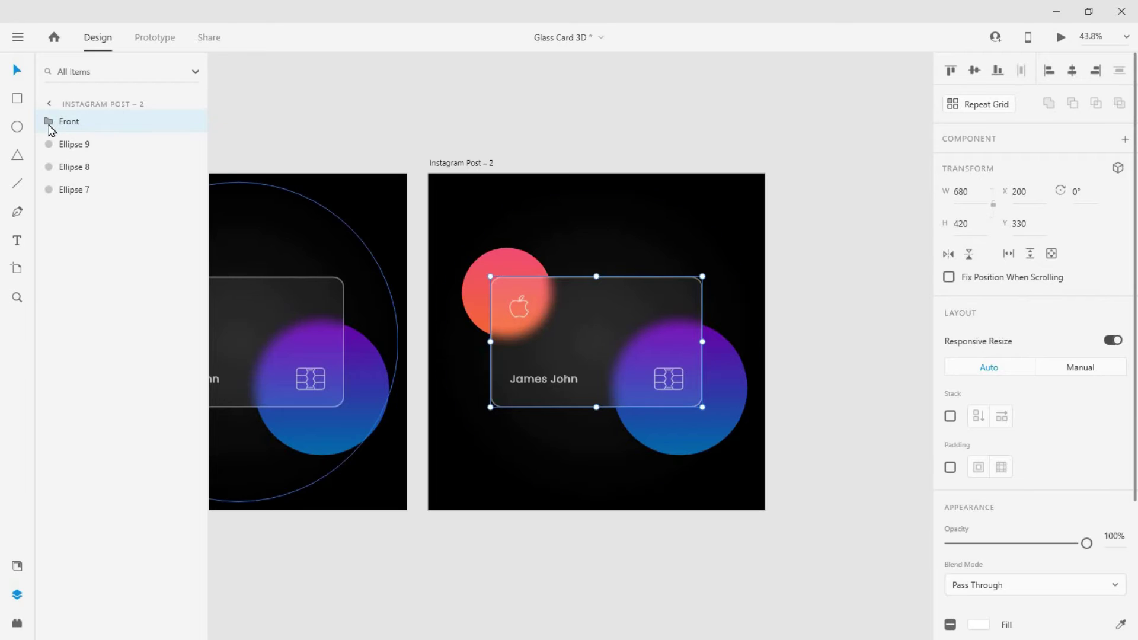
Delete the Chip and apple-brands layers from the second card's Front group
{"action": "left_click", "coordinate": [49, 123]}
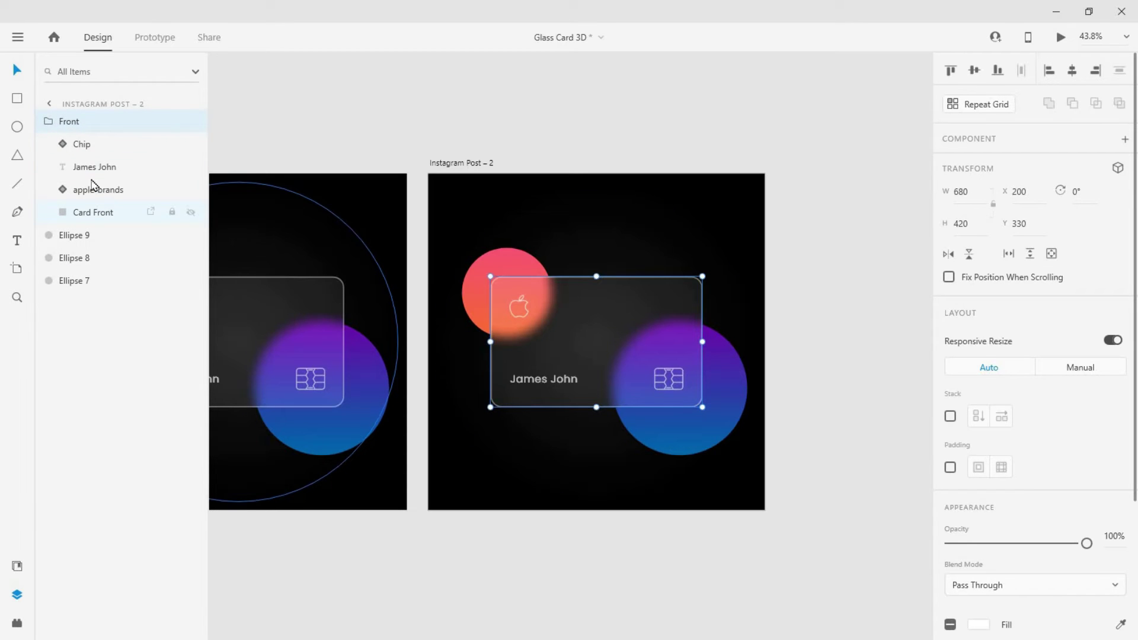
{"action": "left_click", "coordinate": [94, 147]}
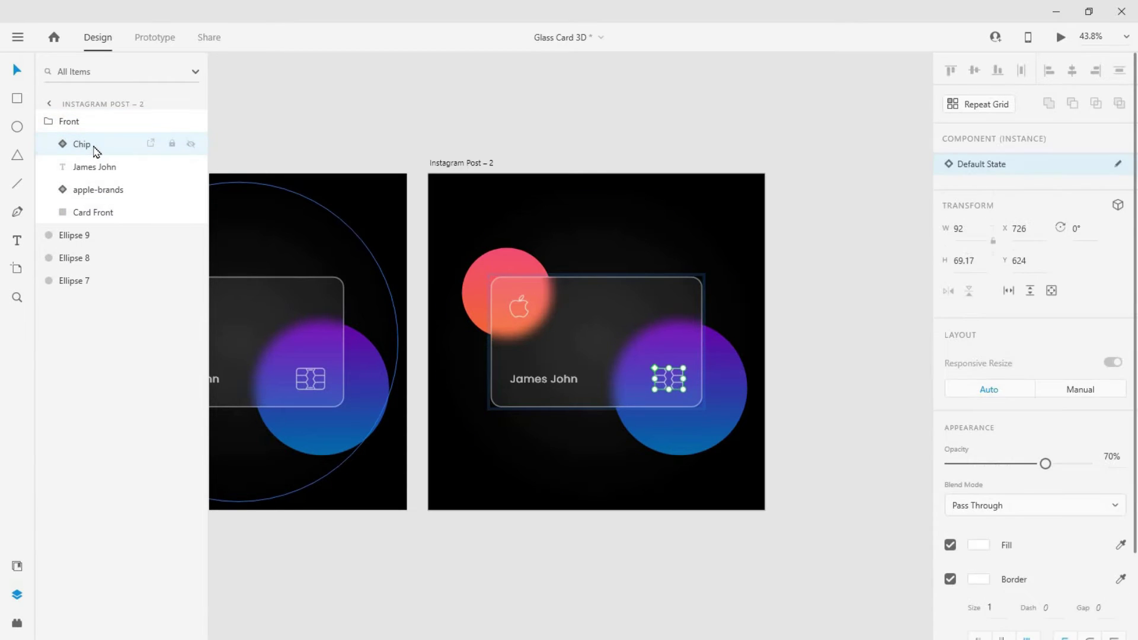
{"action": "key", "text": "Delete"}
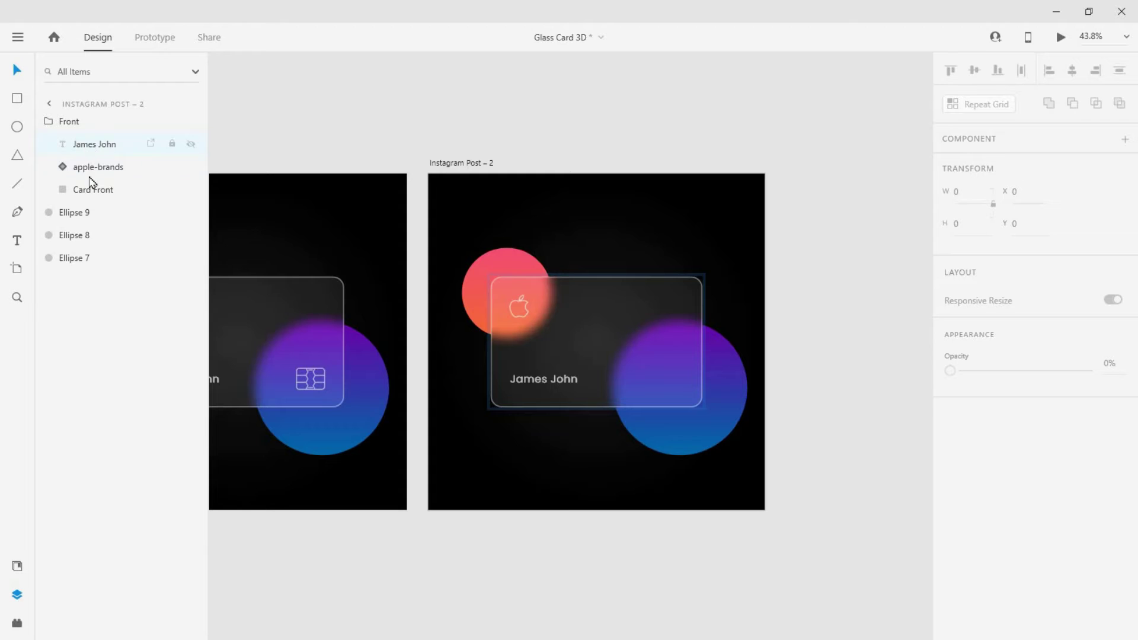
{"action": "left_click", "coordinate": [140, 172]}
{"action": "key", "text": "Delete"}
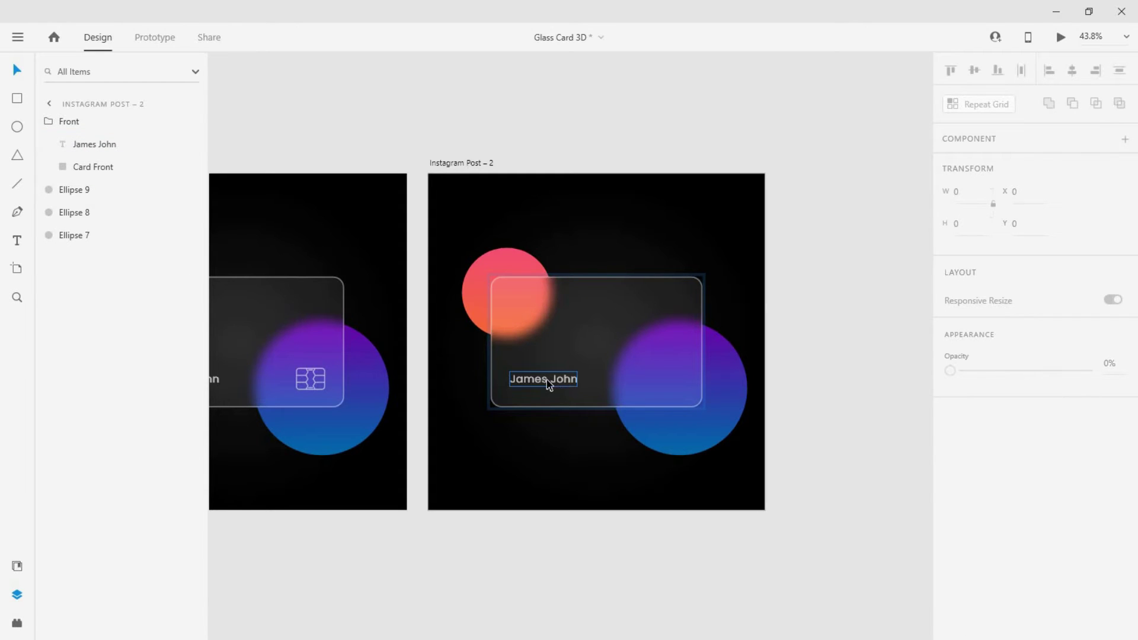
Nudge the James John text up to the card's upper left
{"action": "left_click", "coordinate": [547, 379]}
{"action": "scroll", "coordinate": [547, 380], "scroll_direction": "up", "scroll_amount": 2}
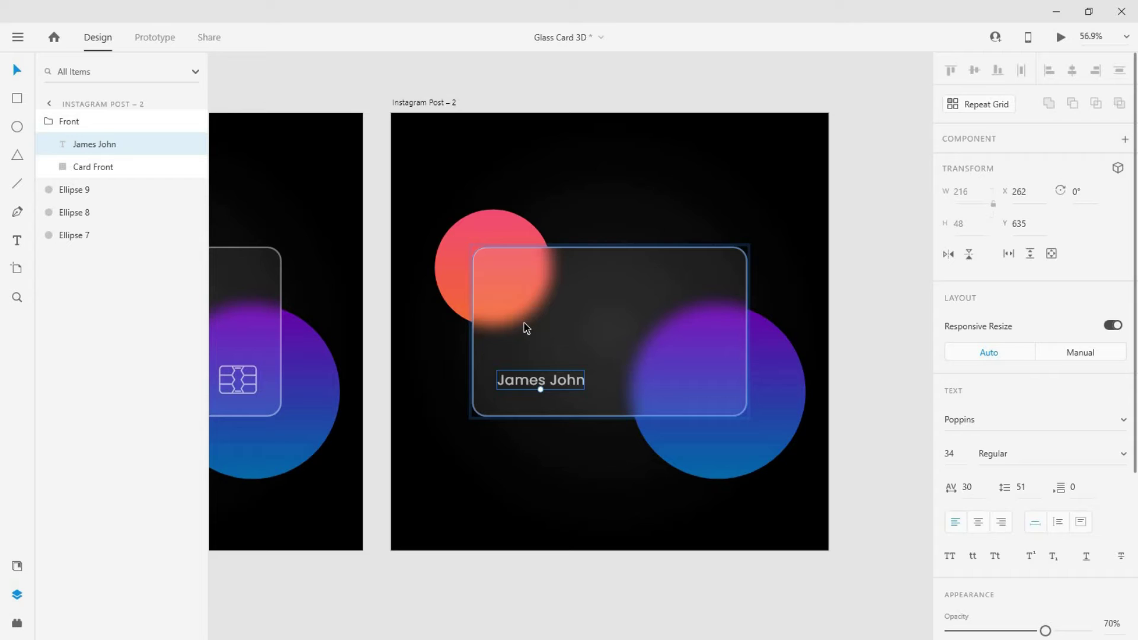
{"action": "key", "text": "shift+Up"}
{"action": "key", "text": "shift+Up"}
{"action": "key", "text": "shift+Up"}
{"action": "key", "text": "shift+Up"}
{"action": "key", "text": "shift+Up"}
{"action": "key", "text": "shift+Up"}
{"action": "key", "text": "shift+Up"}
{"action": "key", "text": "shift+Up"}
{"action": "key", "text": "shift+Up"}
{"action": "key", "text": "shift+Up"}
{"action": "key", "text": "shift+Up"}
{"action": "key", "text": "shift+Up"}
{"action": "key", "text": "shift+Up"}
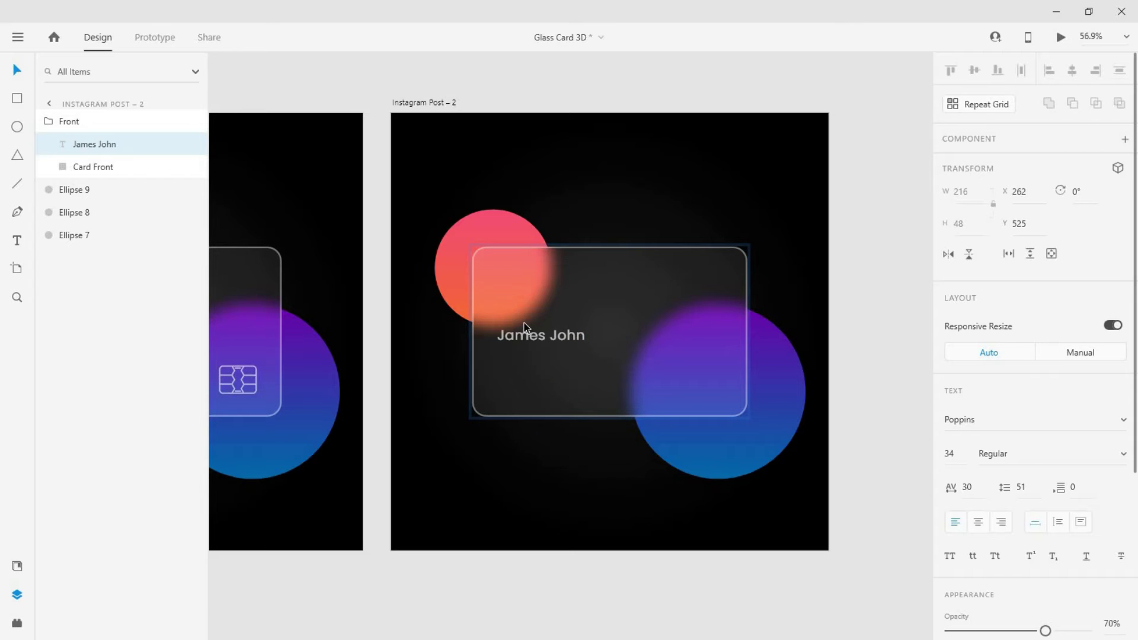
{"action": "key", "text": "shift+Up"}
{"action": "key", "text": "shift+Up"}
{"action": "key", "text": "shift+Up"}
{"action": "key", "text": "shift+Up"}
{"action": "key", "text": "shift+Up"}
{"action": "key", "text": "shift+Up"}
{"action": "key", "text": "shift+Up"}
{"action": "key", "text": "shift+Up"}
{"action": "key", "text": "shift+Up"}
{"action": "key", "text": "shift+Up"}
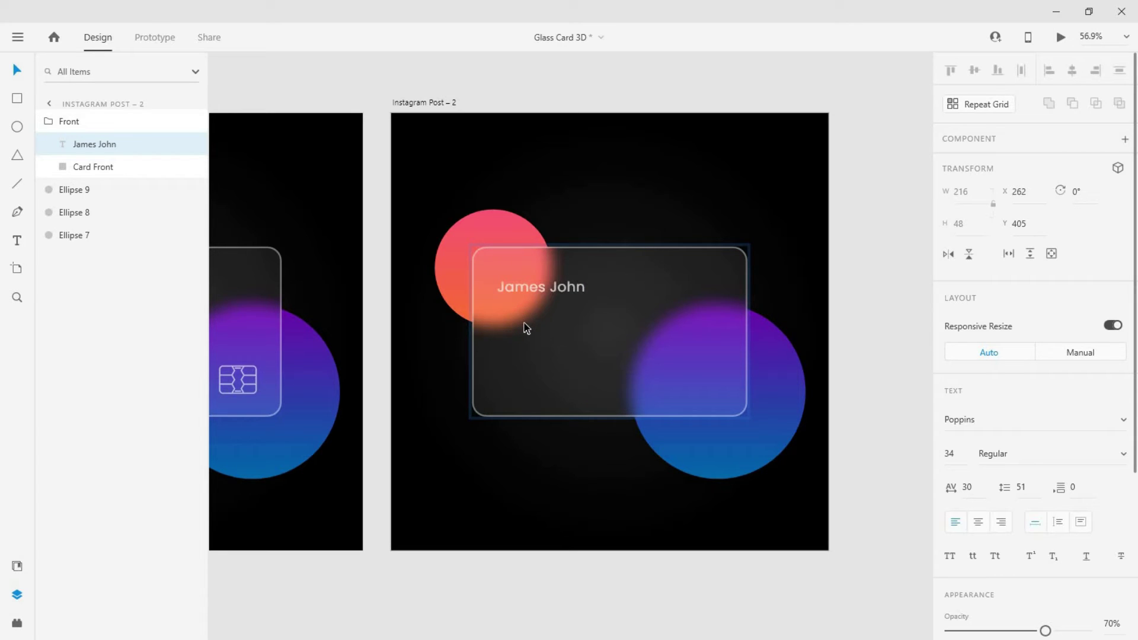
{"action": "scroll", "coordinate": [524, 309], "scroll_direction": "up", "scroll_amount": 6}
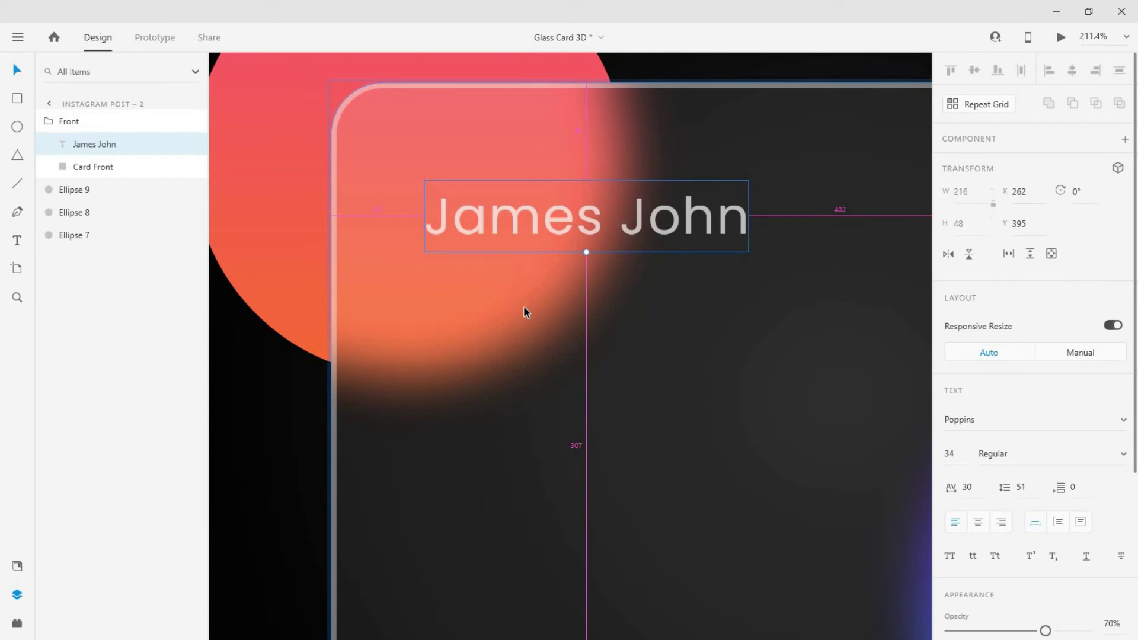
{"action": "key", "text": "Up"}
{"action": "key", "text": "Up"}
{"action": "key", "text": "Up"}
{"action": "scroll", "coordinate": [524, 306], "scroll_direction": "down", "scroll_amount": 4}
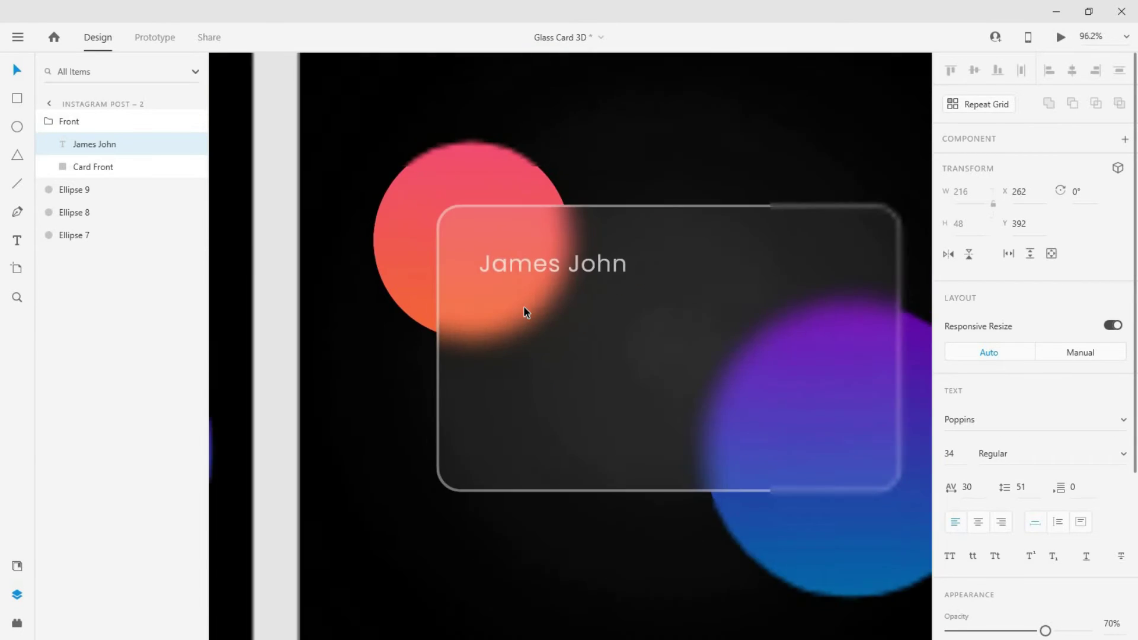
{"action": "scroll", "coordinate": [524, 306], "scroll_direction": "down", "scroll_amount": 2}
Retype the name as 'Goldman Saches' and apply the Sitka Heading character style
{"action": "double_click", "coordinate": [529, 275]}
{"action": "key", "text": "ctrl+a"}
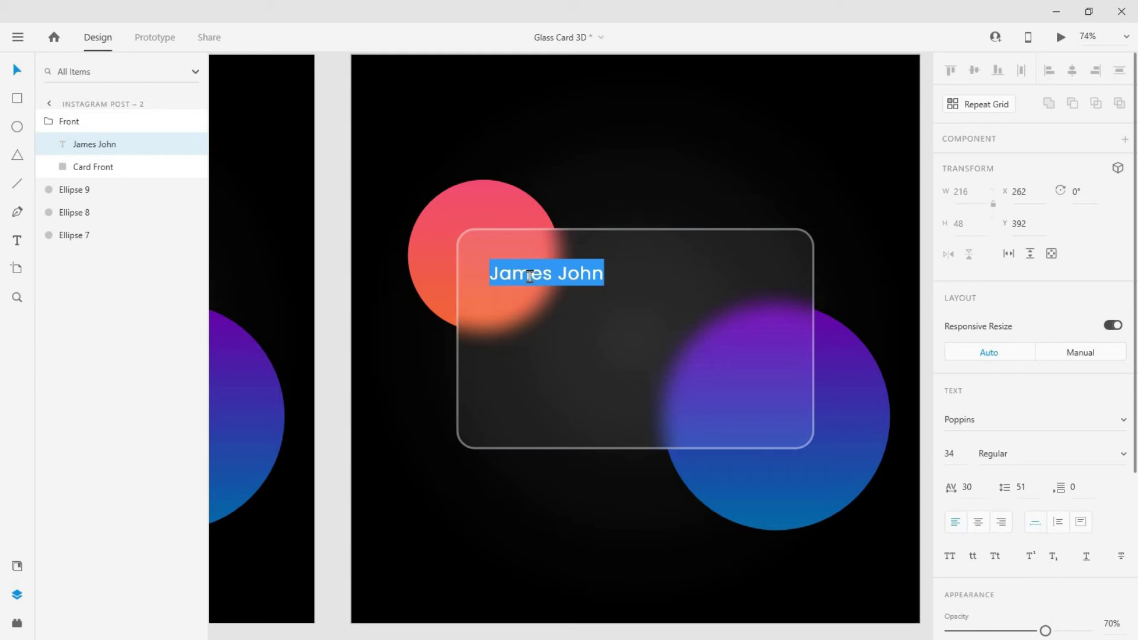
{"action": "type", "text": "Gold"}
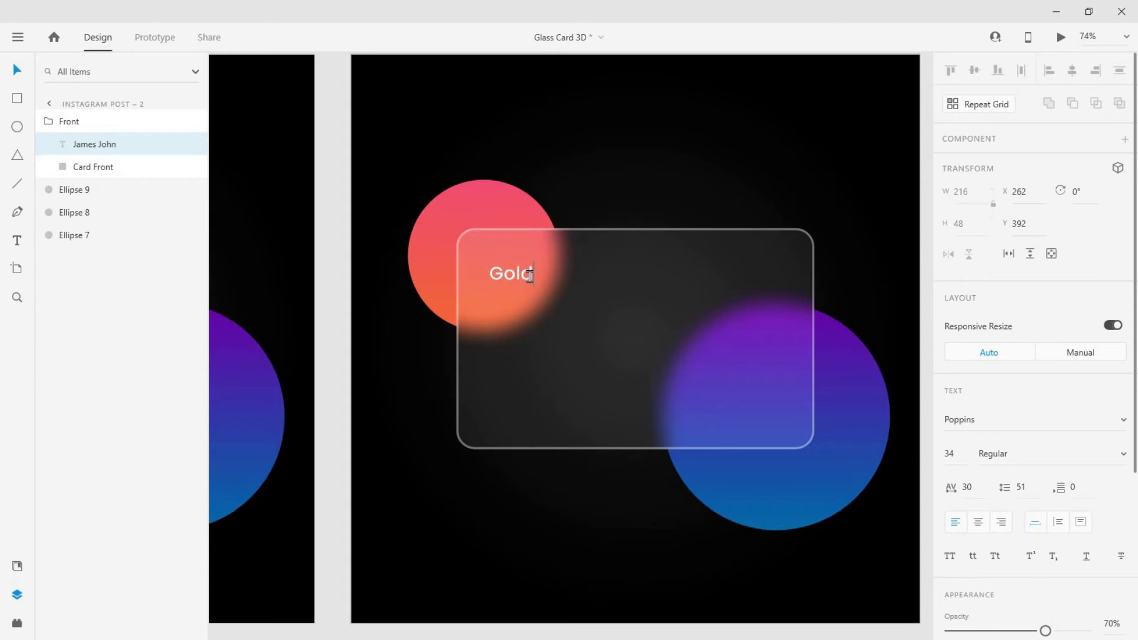
{"action": "type", "text": "man Saches"}
{"action": "key", "text": "Escape"}
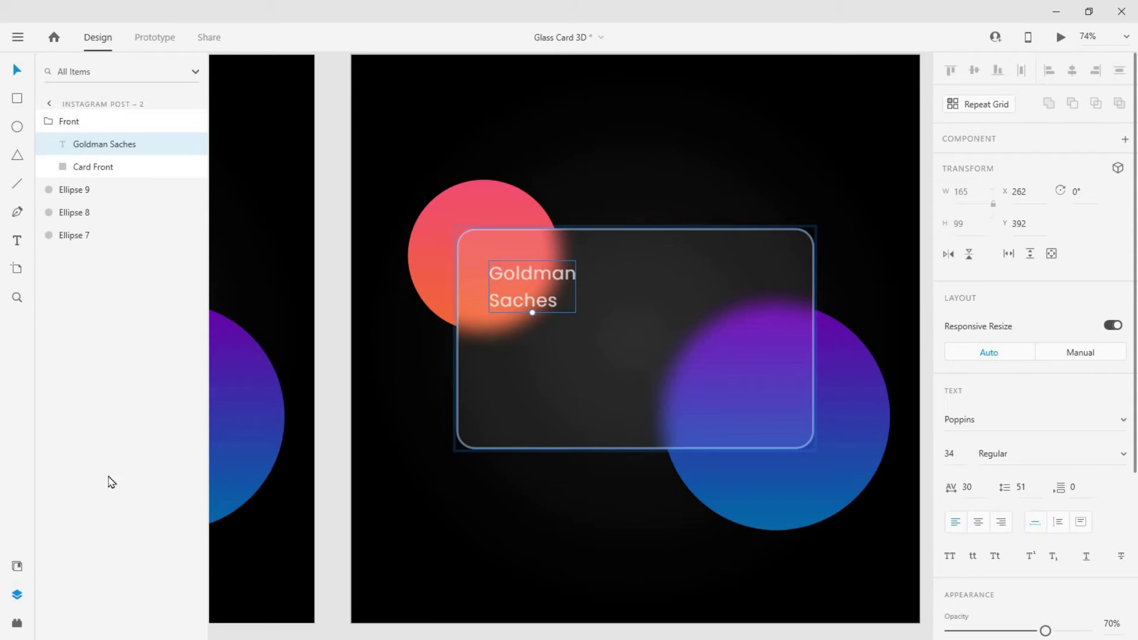
{"action": "left_click", "coordinate": [16, 566]}
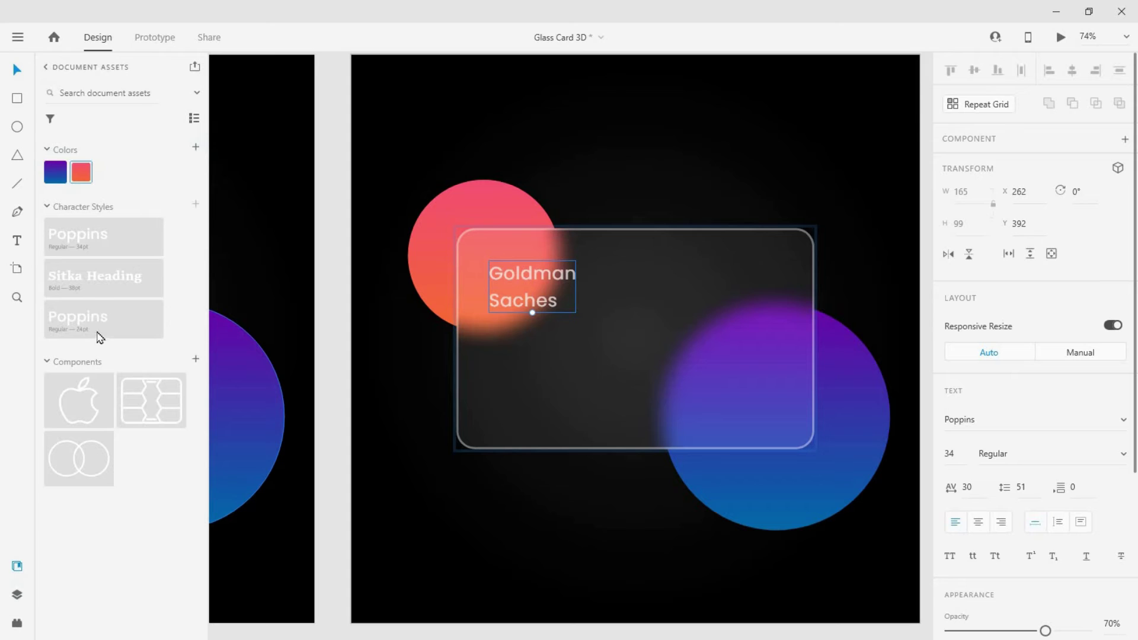
{"action": "left_click", "coordinate": [97, 289]}
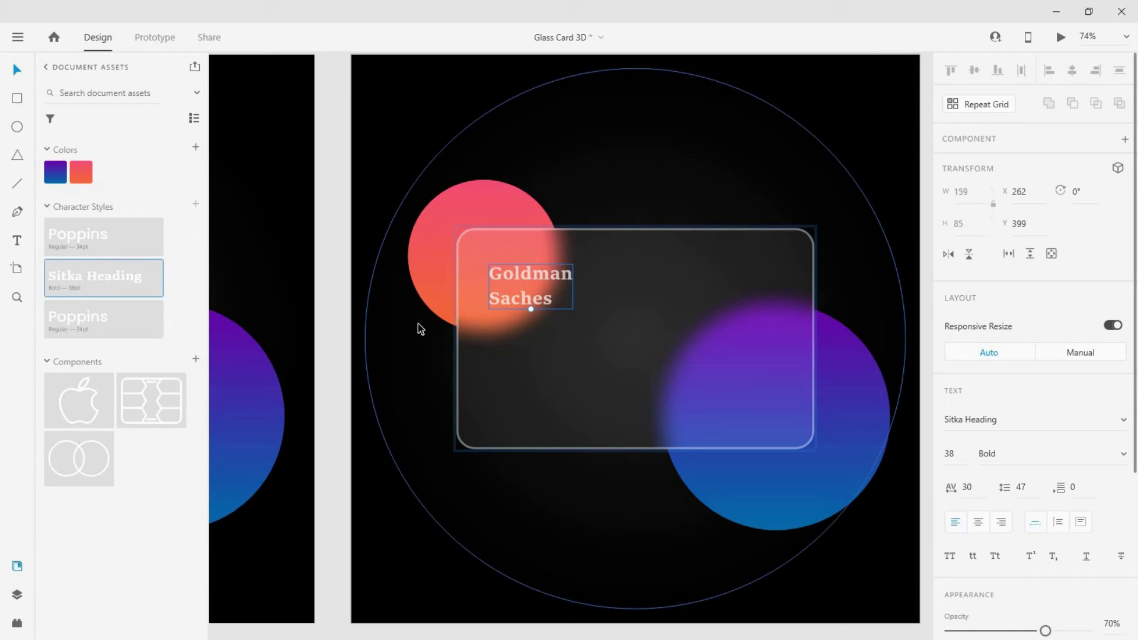
{"action": "scroll", "coordinate": [420, 326], "scroll_direction": "down", "scroll_amount": 3}
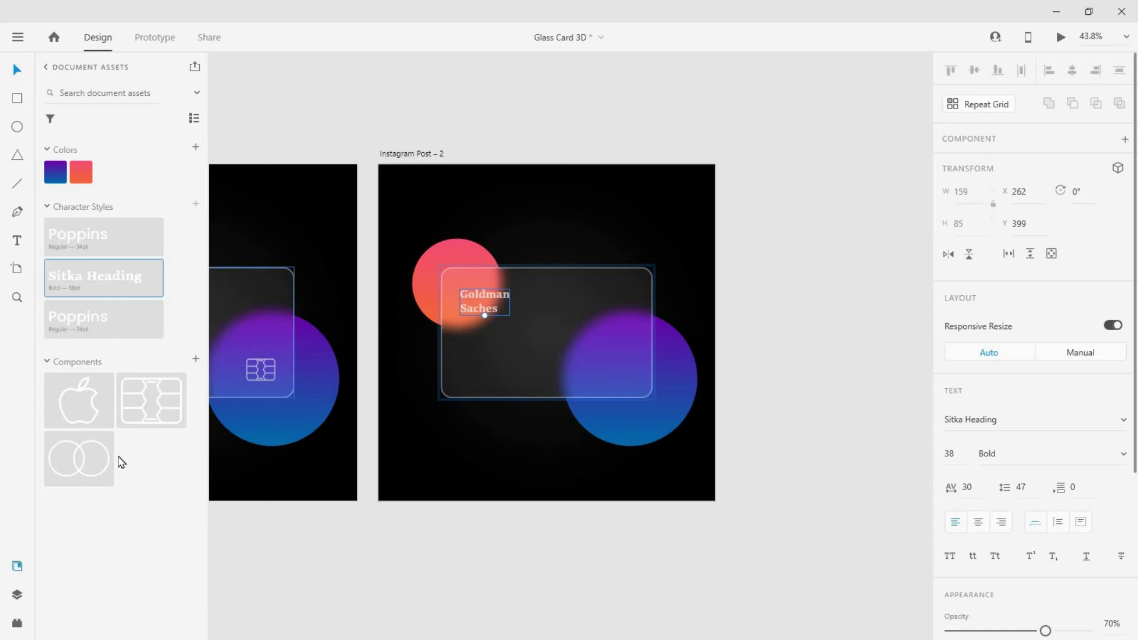
Drag the two-ring component from Assets onto the card's top right, level with the bank name
{"action": "left_click_drag", "start_coordinate": [71, 460], "coordinate": [600, 307]}
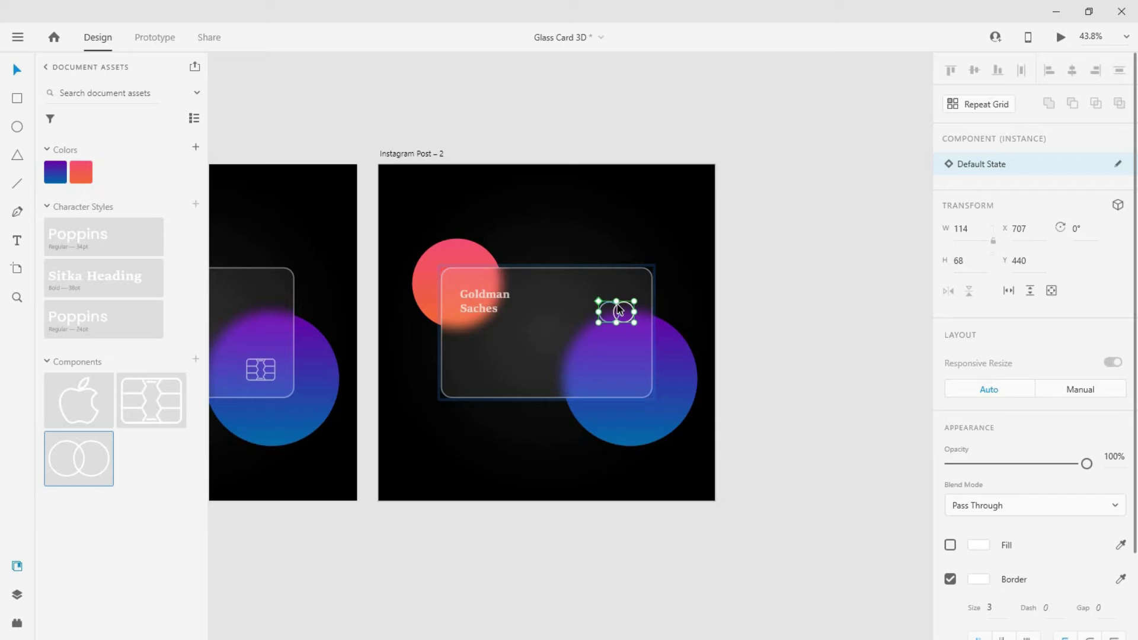
{"action": "scroll", "coordinate": [617, 309], "scroll_direction": "up", "scroll_amount": 1}
{"action": "scroll", "coordinate": [617, 308], "scroll_direction": "up", "scroll_amount": 2}
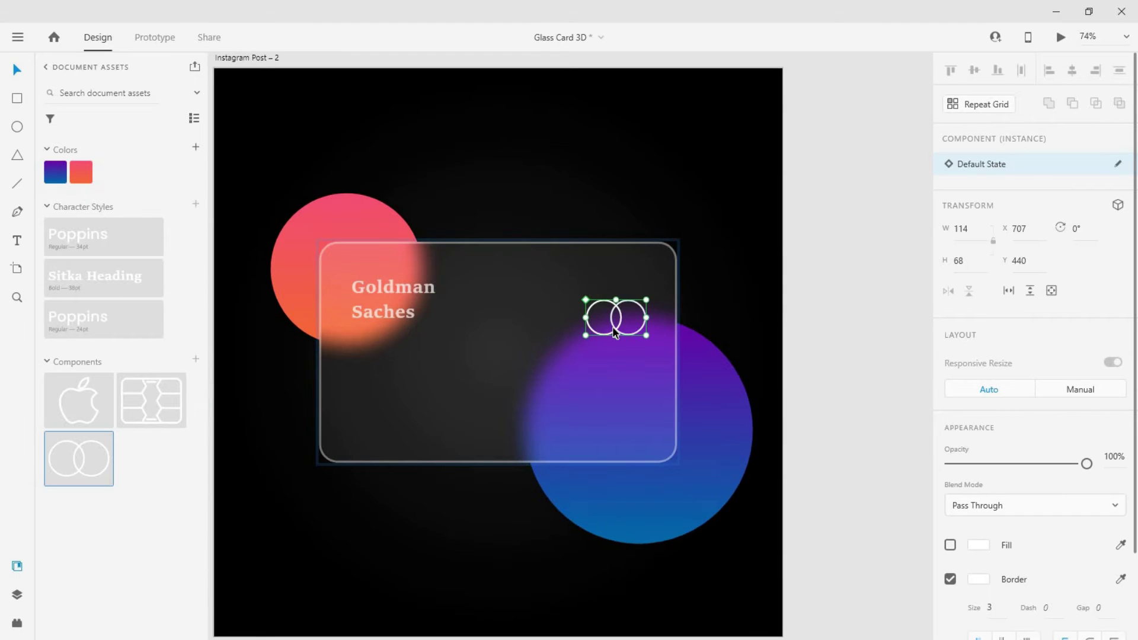
{"action": "left_click_drag", "start_coordinate": [614, 320], "coordinate": [618, 308]}
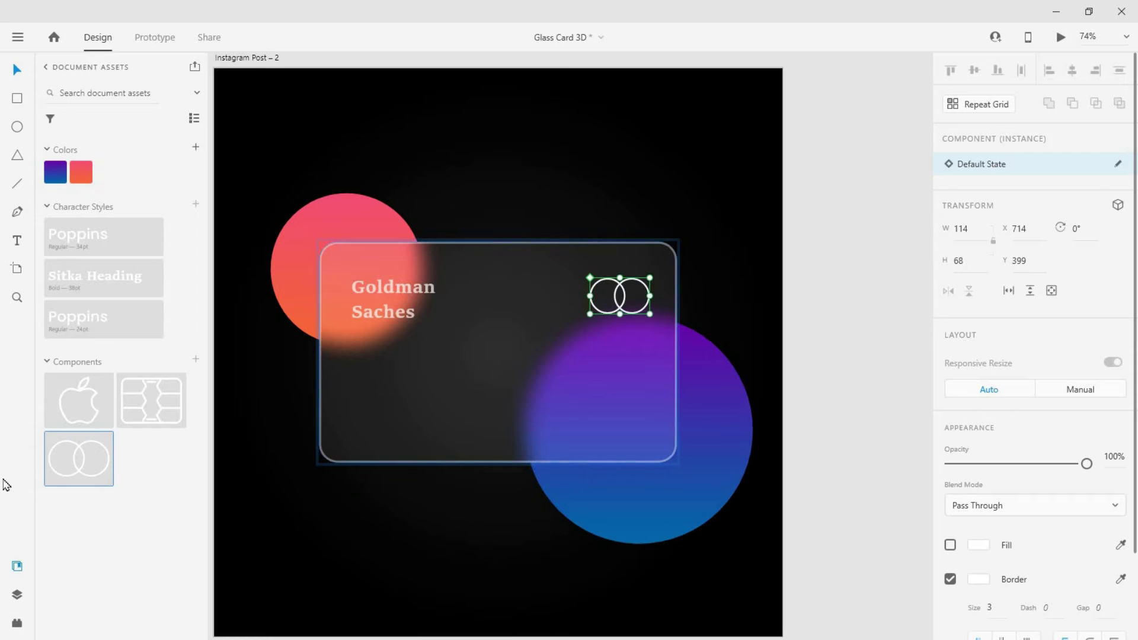
{"action": "left_click", "coordinate": [17, 594]}
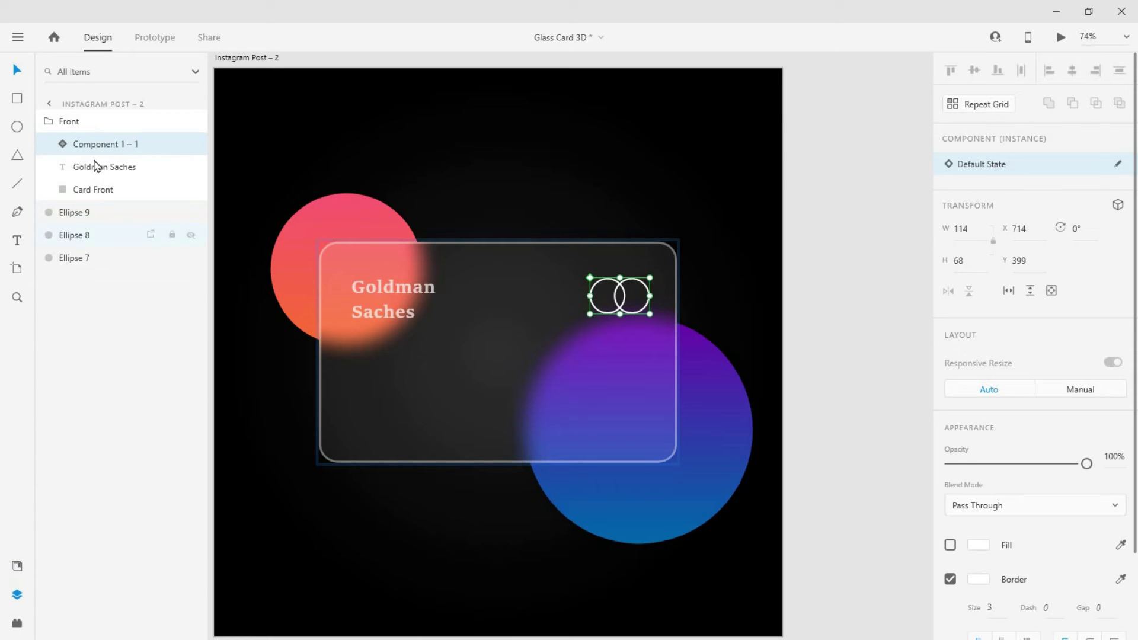
In Layers, rename the Front group to 'Back' and the Card Front rectangle to 'Card Back'
{"action": "double_click", "coordinate": [67, 120]}
{"action": "type", "text": "B"}
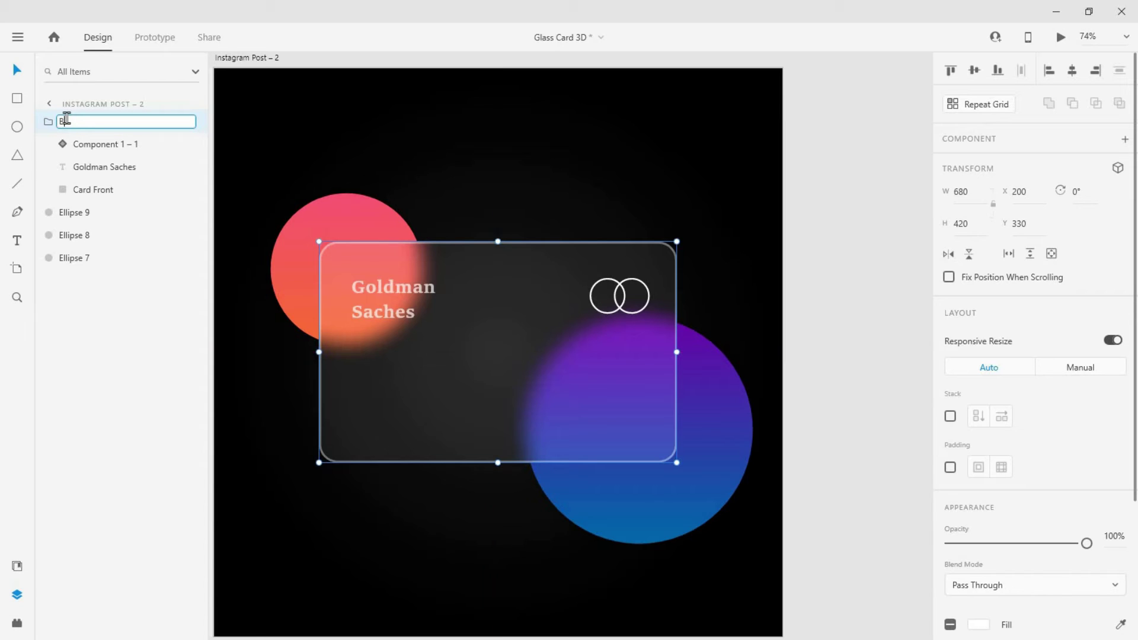
{"action": "type", "text": "ack"}
{"action": "key", "text": "Return"}
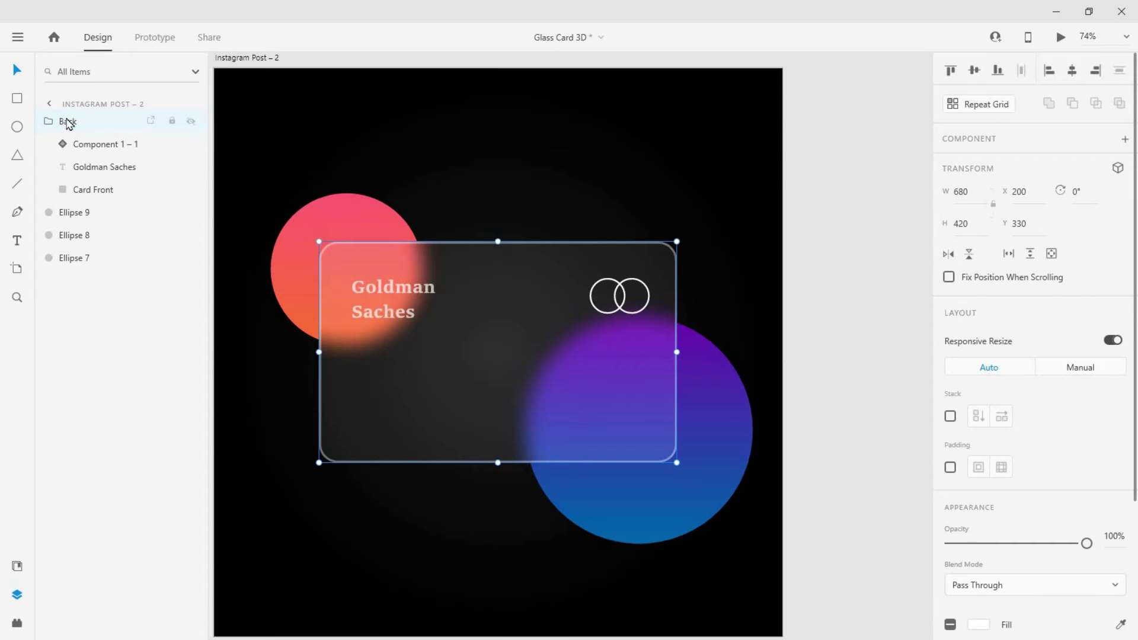
{"action": "double_click", "coordinate": [99, 190]}
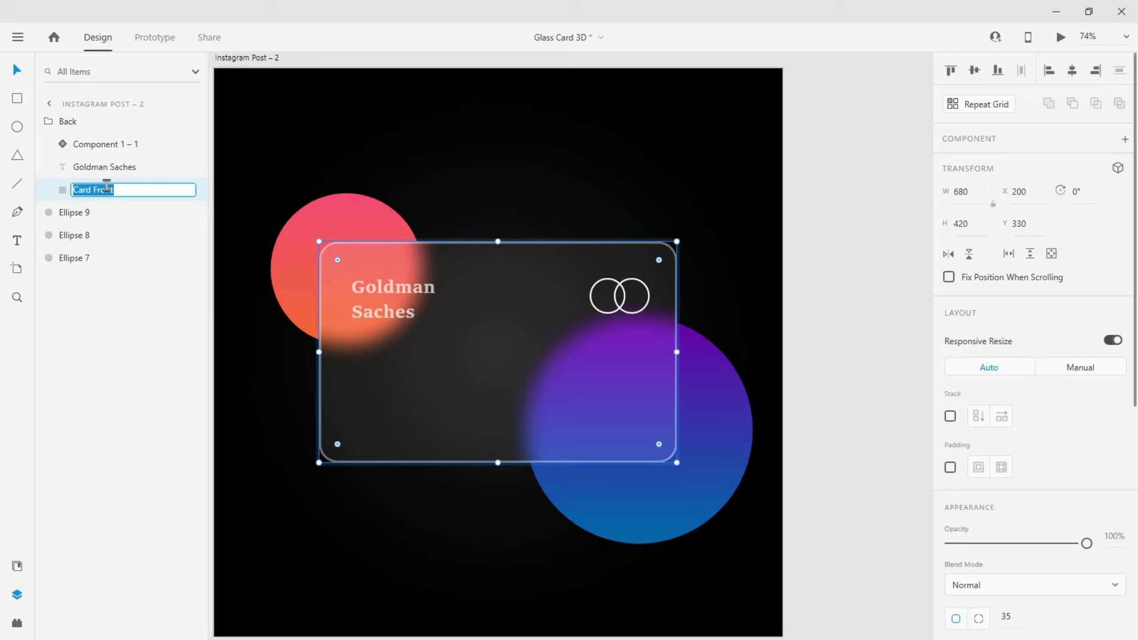
{"action": "double_click", "coordinate": [107, 186]}
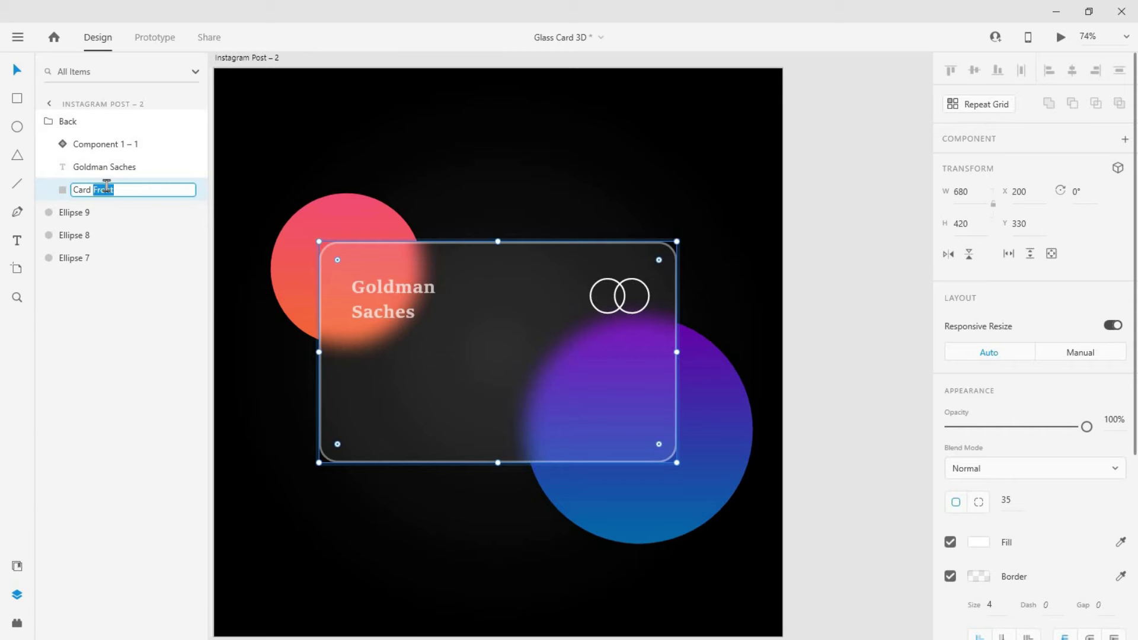
{"action": "type", "text": "Back"}
{"action": "key", "text": "Return"}
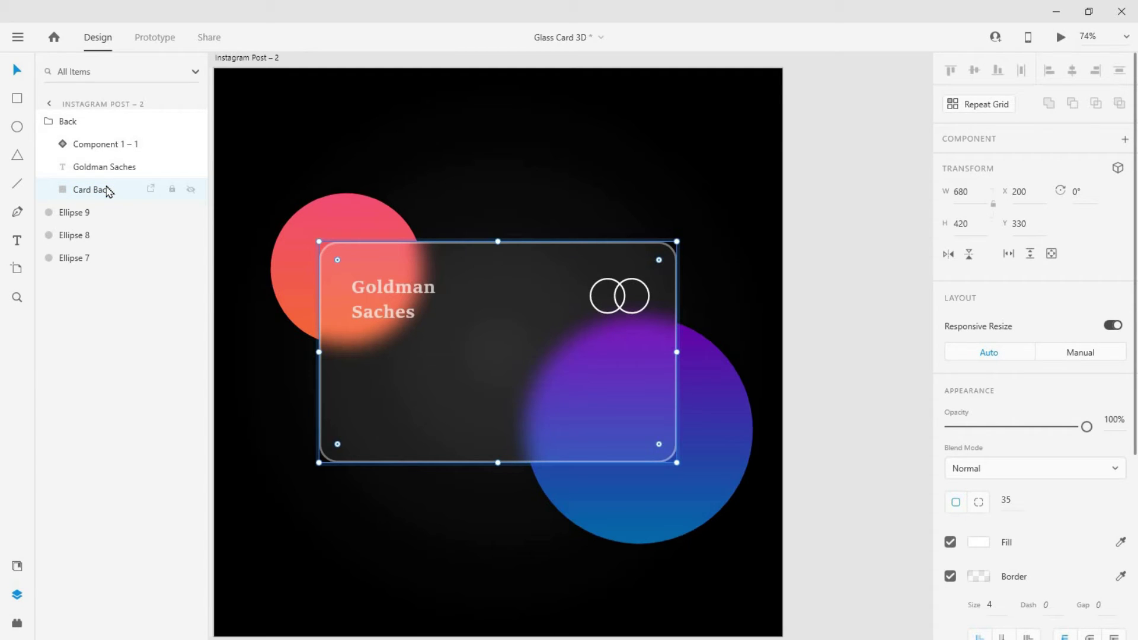
Set the Component 1 – 1 ring logo's opacity to 70%
{"action": "left_click", "coordinate": [621, 312]}
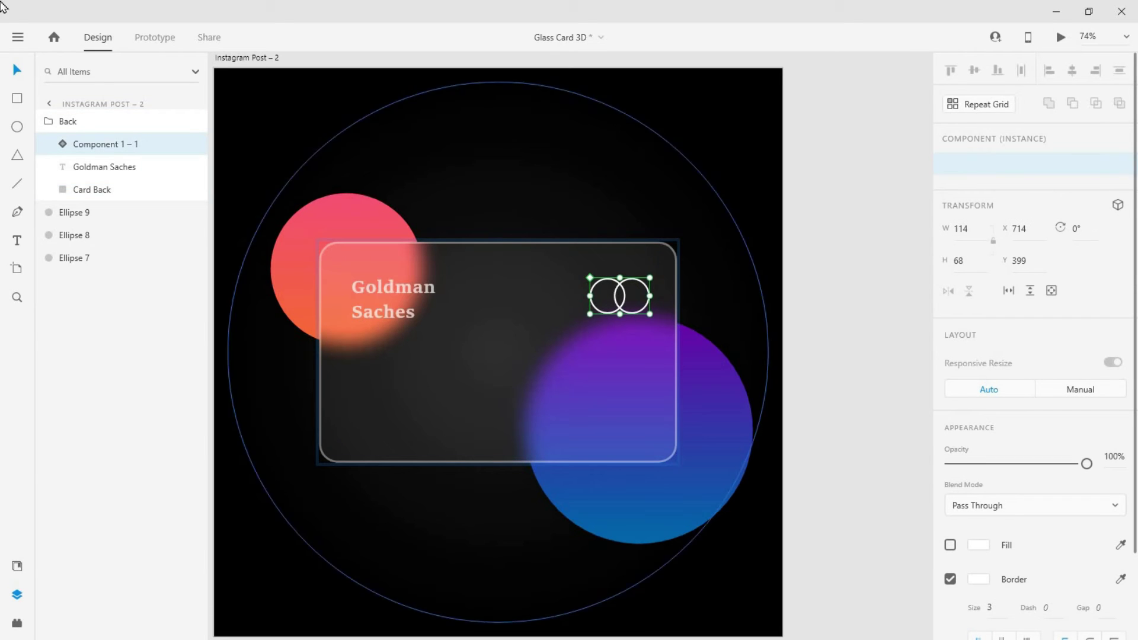
{"action": "left_click", "coordinate": [1114, 454]}
{"action": "type", "text": "70"}
{"action": "key", "text": "Return"}
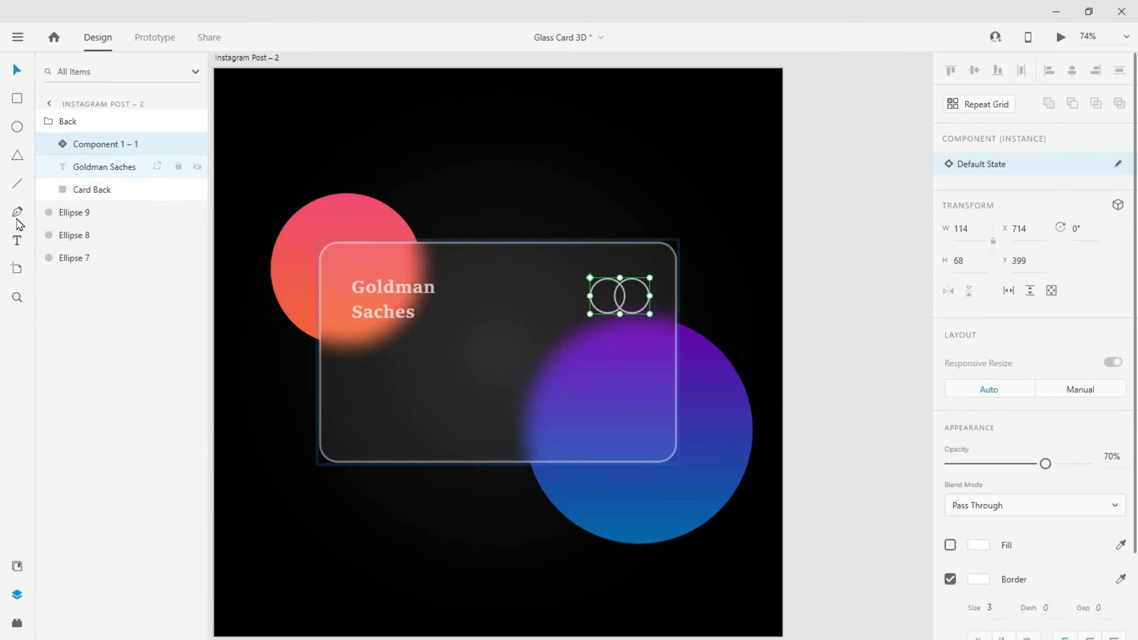
Apply the Poppins 24 character style to the mastercard label and centre it under the logo
{"action": "left_click", "coordinate": [619, 336]}
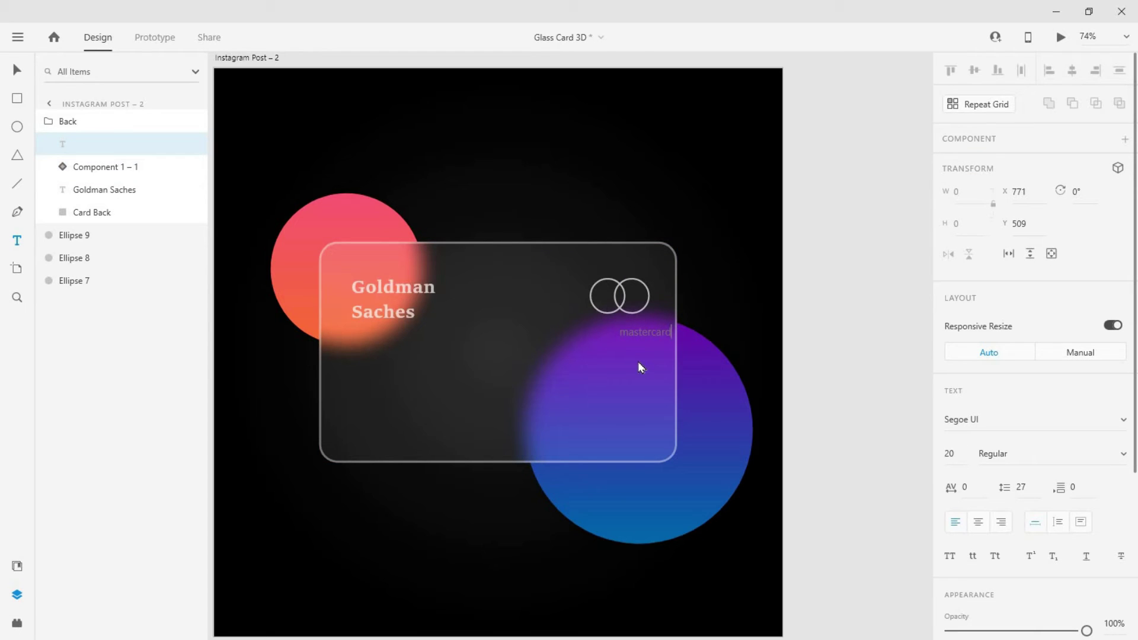
{"action": "key", "text": "Escape"}
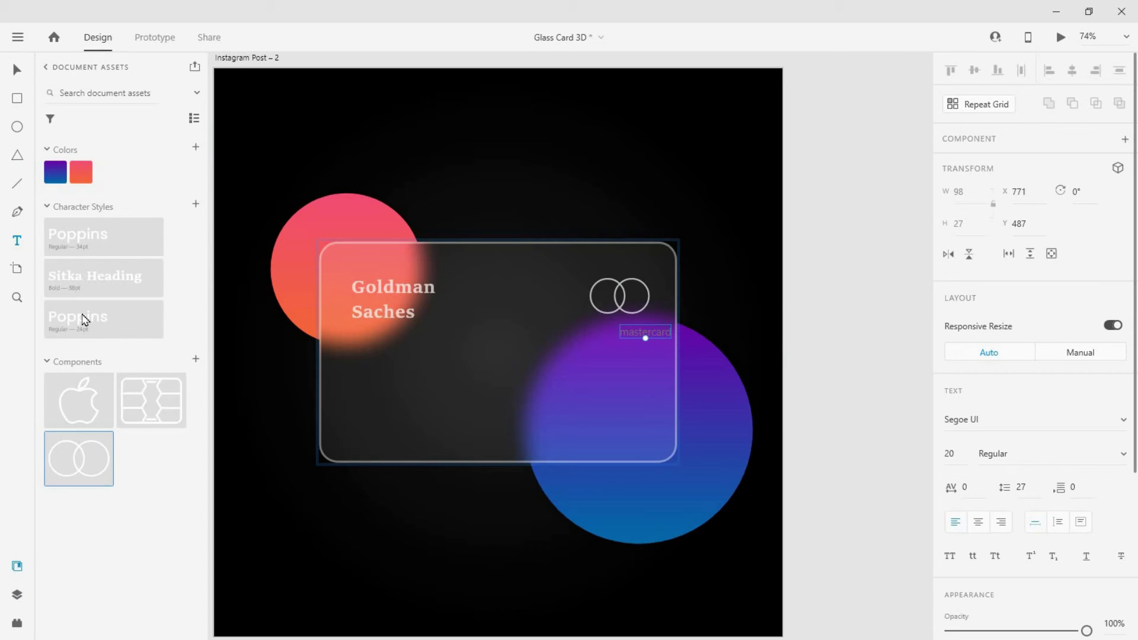
{"action": "left_click_drag", "start_coordinate": [85, 320], "coordinate": [646, 358]}
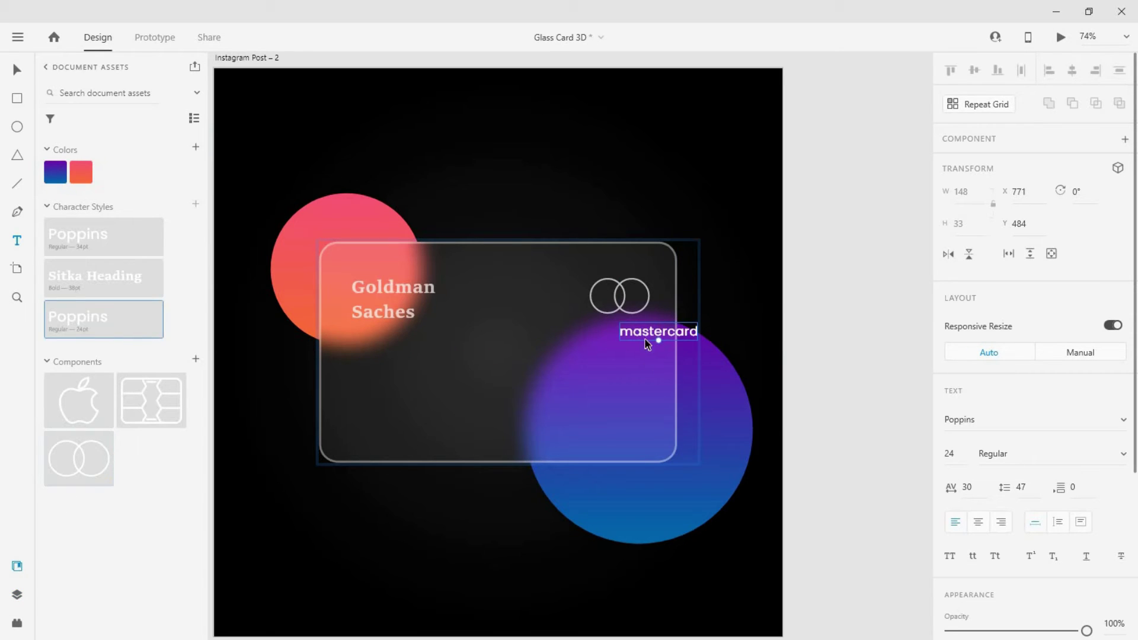
{"action": "scroll", "coordinate": [647, 344], "scroll_direction": "up", "scroll_amount": 2}
{"action": "left_click_drag", "start_coordinate": [646, 344], "coordinate": [630, 301]}
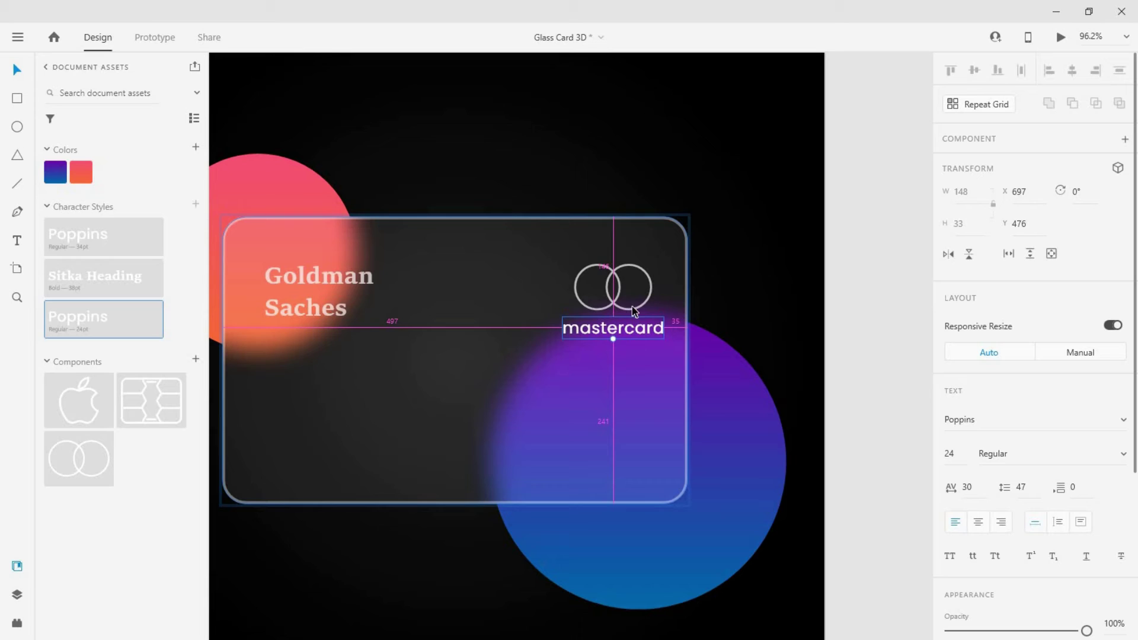
{"action": "key", "text": "Down"}
{"action": "key", "text": "Down"}
{"action": "key", "text": "Down"}
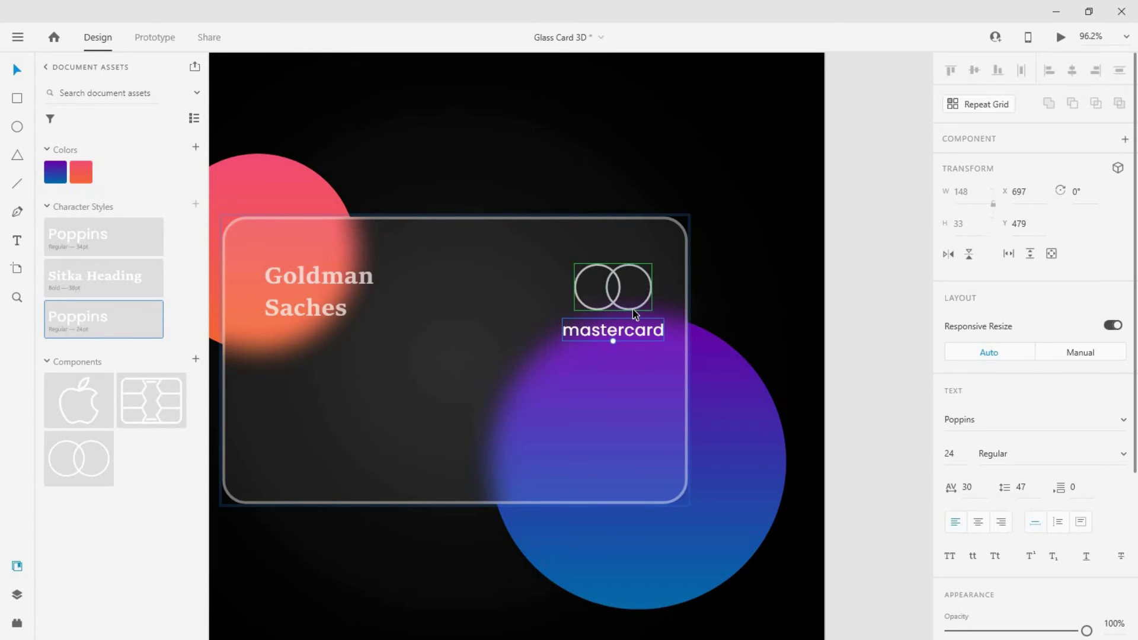
{"action": "key", "text": "Up"}
{"action": "key", "text": "Up"}
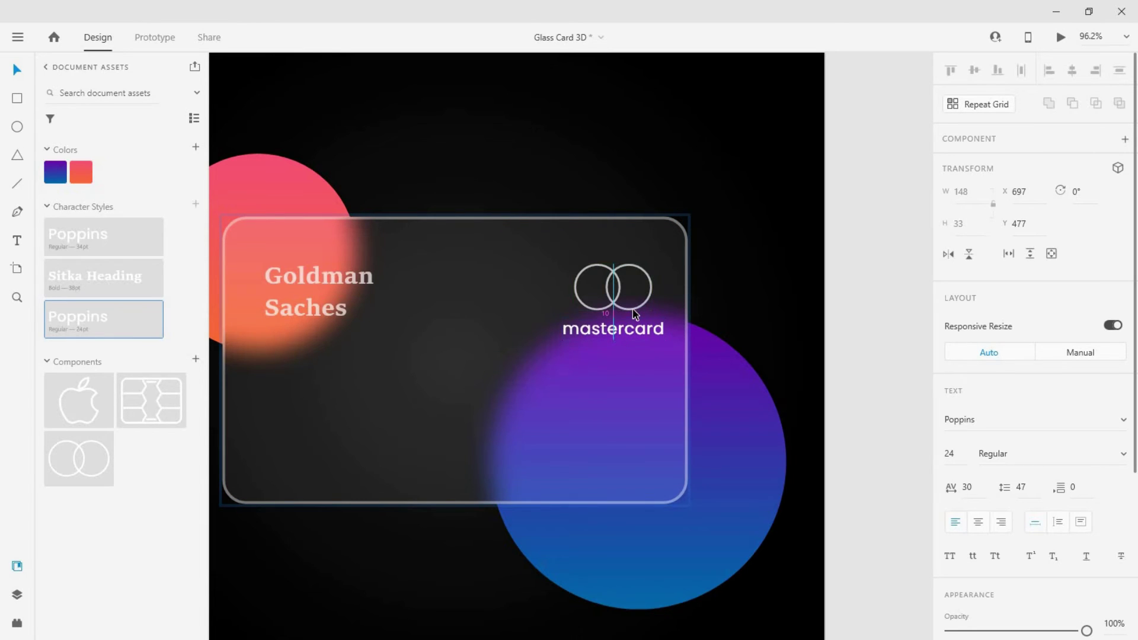
Set the mastercard label's opacity to 70%
{"action": "left_click", "coordinate": [1106, 626]}
{"action": "type", "text": "70"}
{"action": "key", "text": "Return"}
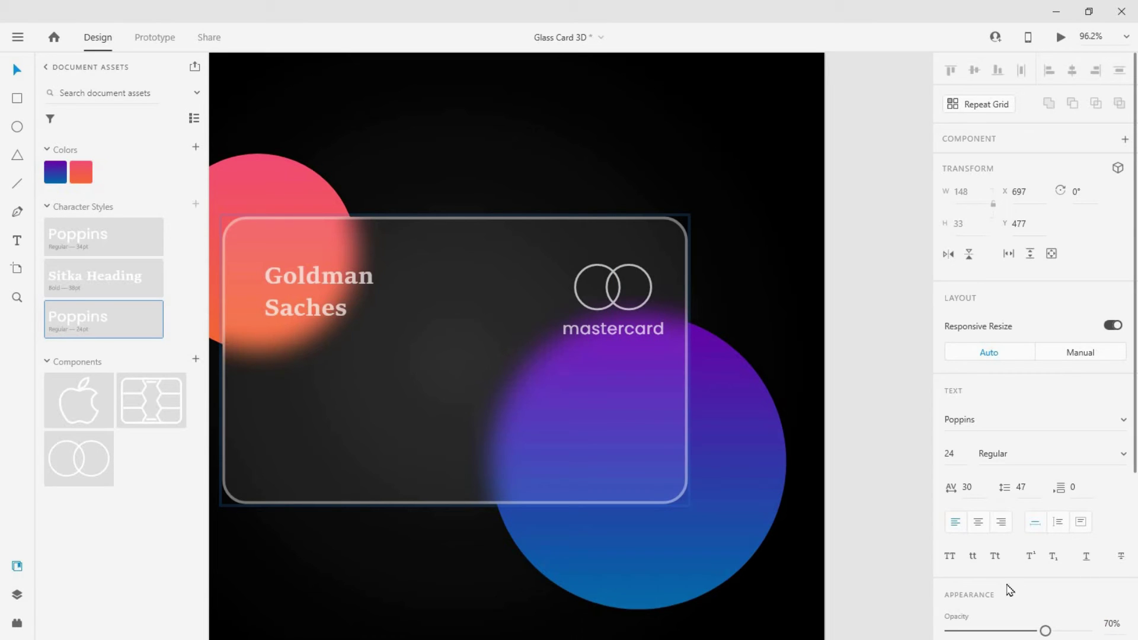
{"action": "key", "text": "alt"}
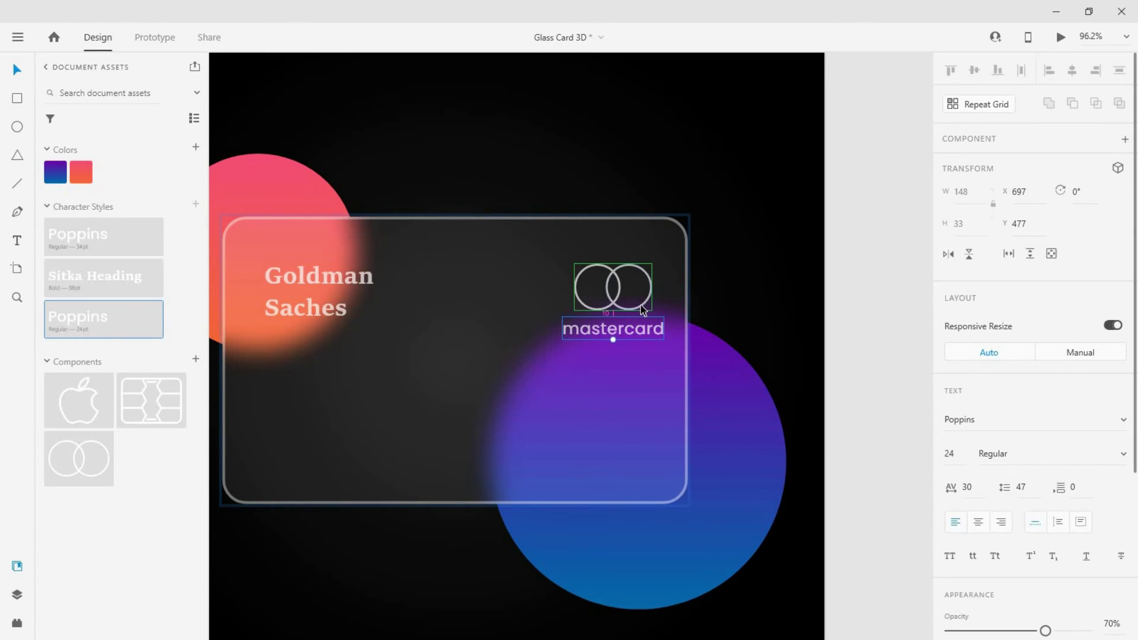
Centre the logo and mastercard label horizontally, group them with Ctrl+G, and nudge the group up-left
{"action": "left_click", "coordinate": [642, 309], "text": "shift"}
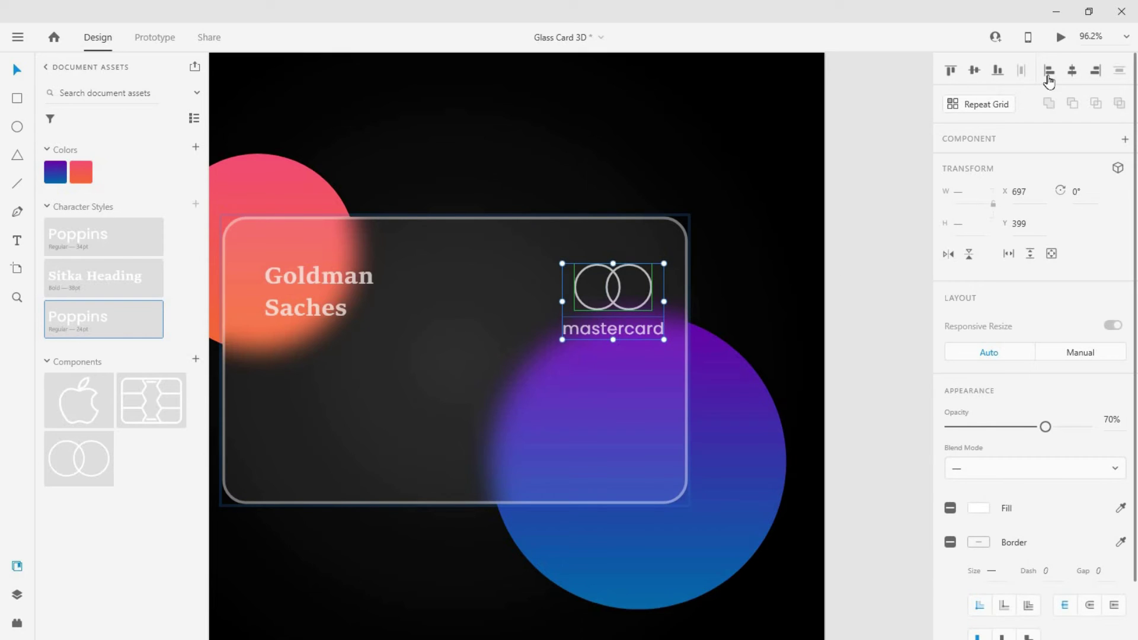
{"action": "left_click", "coordinate": [1072, 71]}
{"action": "key", "text": "ctrl+g"}
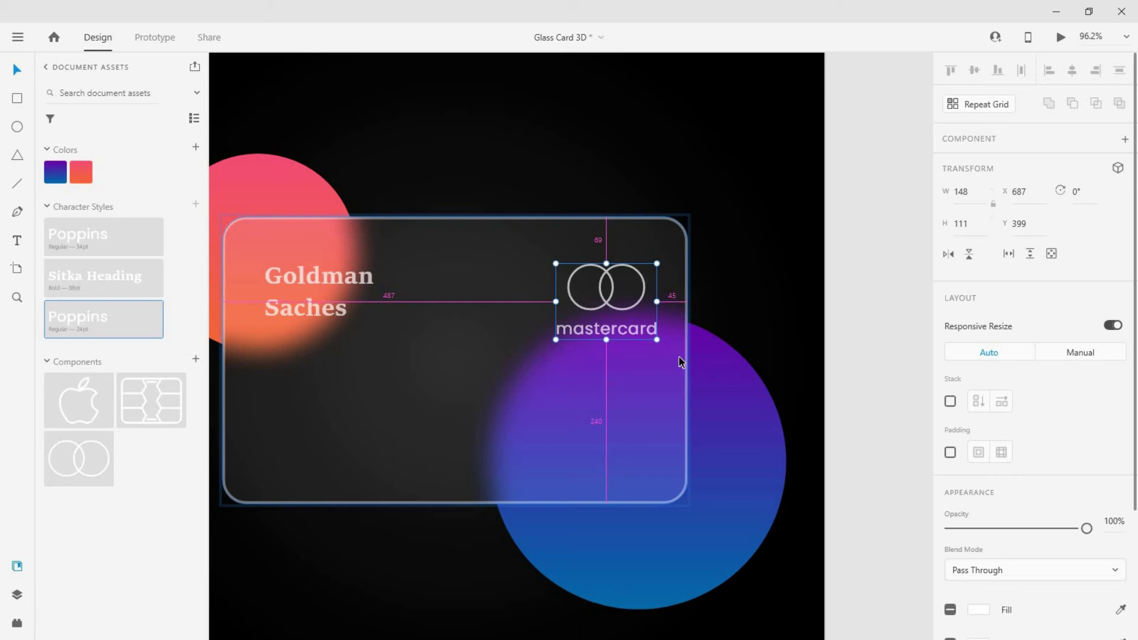
{"action": "key", "text": "Left"}
{"action": "key", "text": "Left"}
{"action": "key", "text": "Left"}
{"action": "key", "text": "Left"}
{"action": "key", "text": "Left"}
{"action": "key", "text": "shift+Up"}
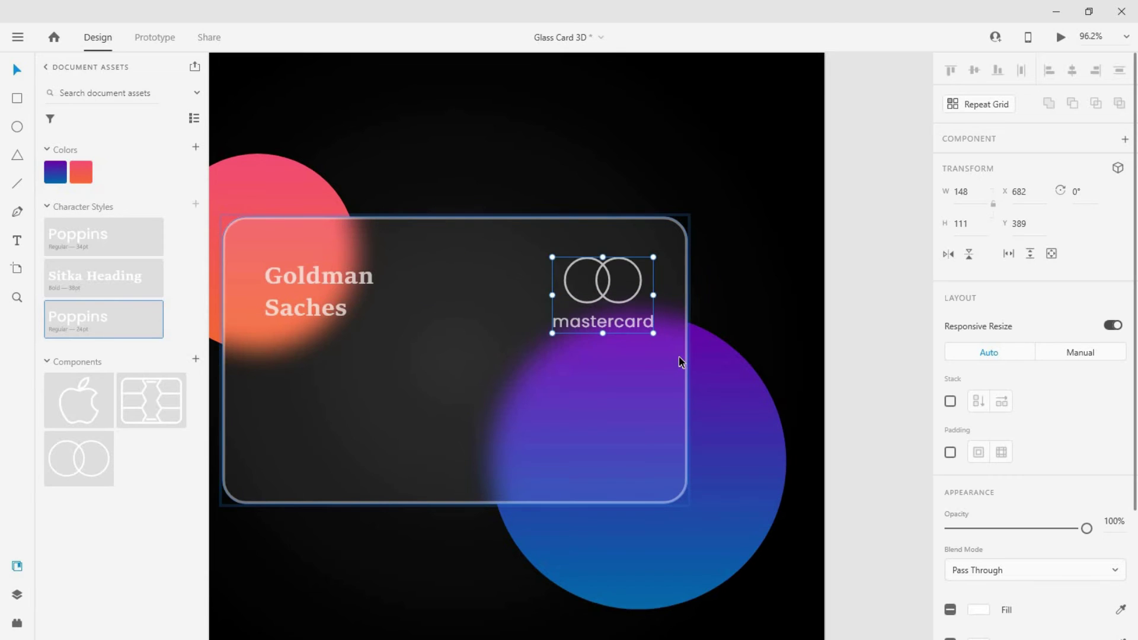
{"action": "key", "text": "Down"}
{"action": "key", "text": "Down"}
{"action": "key", "text": "Down"}
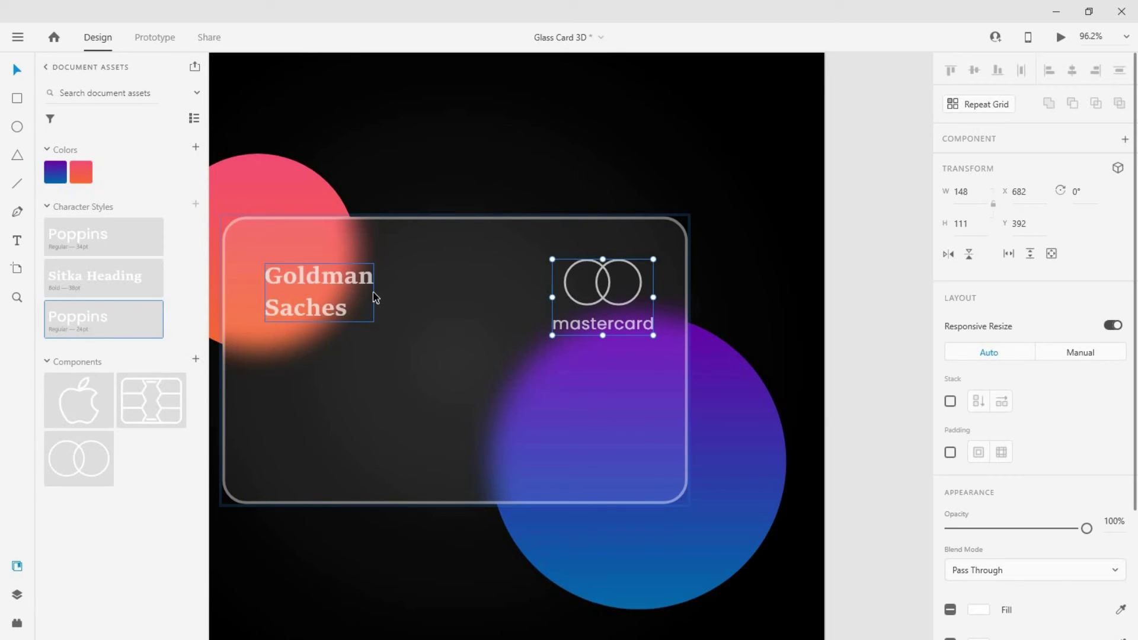
{"action": "left_click", "coordinate": [375, 297]}
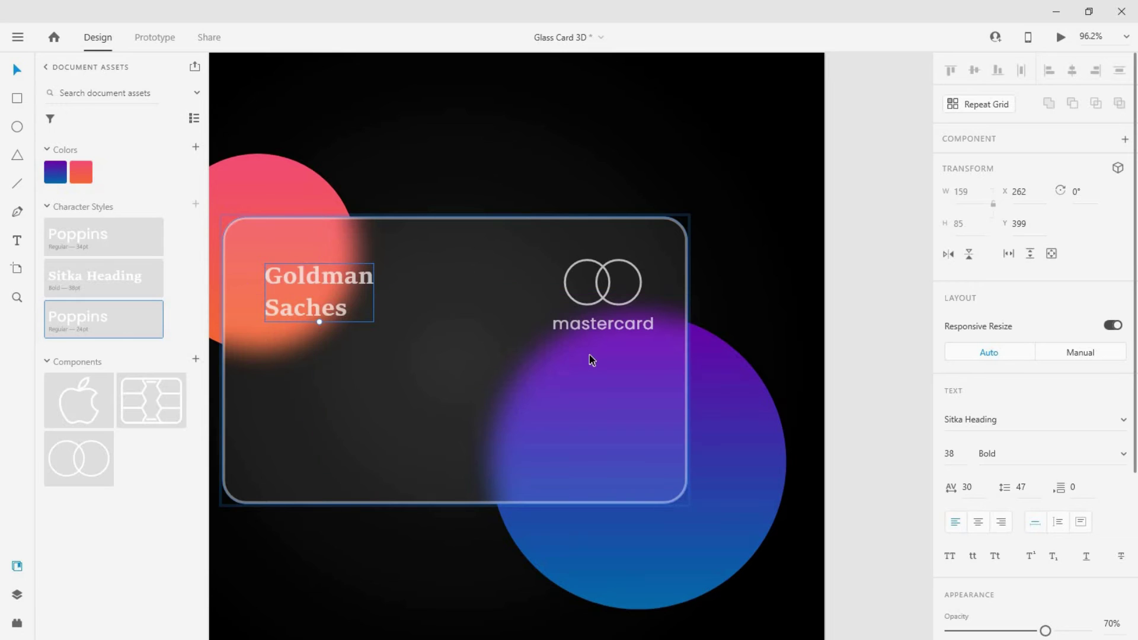
{"action": "scroll", "coordinate": [589, 356], "scroll_direction": "down", "scroll_amount": 6}
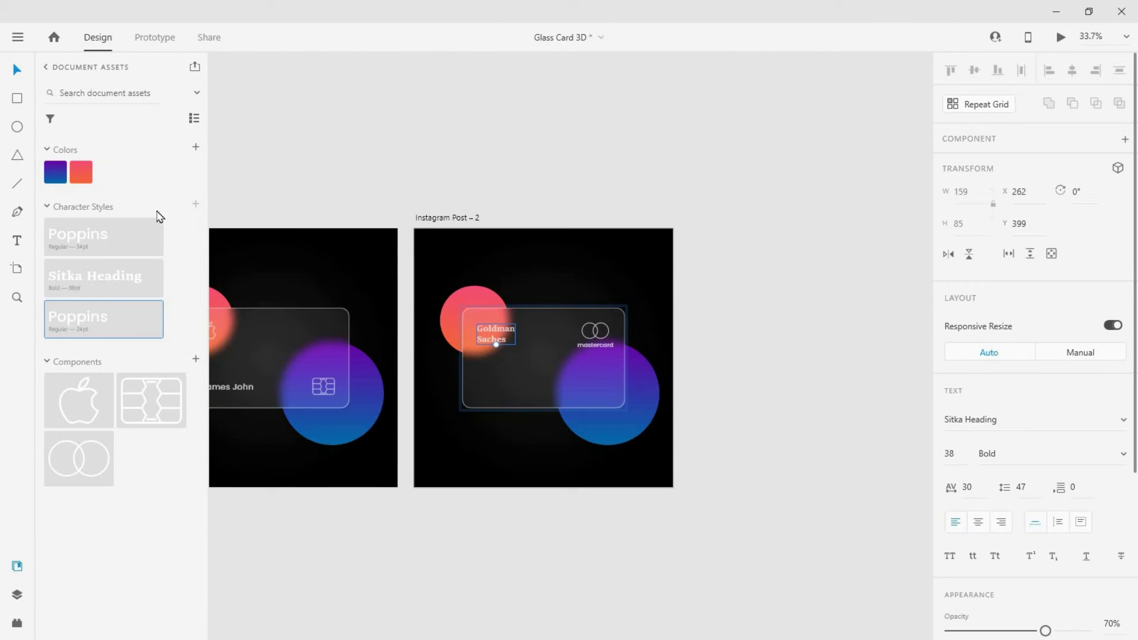
Draw a 100-high rectangle across the card's bottom edge
{"action": "key", "text": "r"}
{"action": "scroll", "coordinate": [498, 407], "scroll_direction": "up", "scroll_amount": 5}
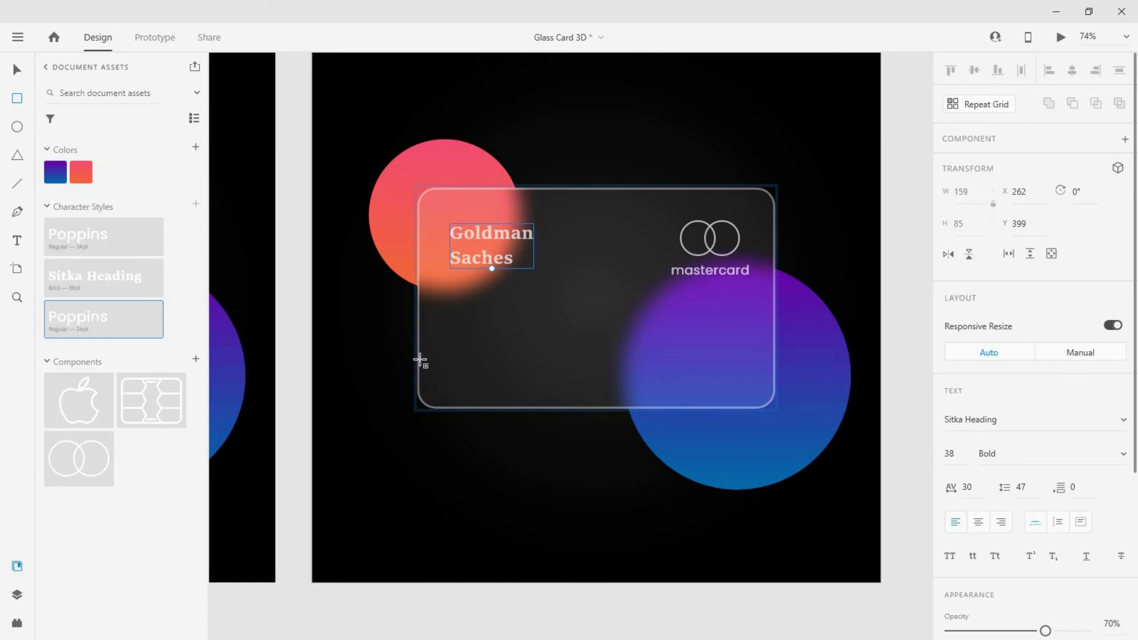
{"action": "left_click_drag", "start_coordinate": [420, 360], "coordinate": [775, 409]}
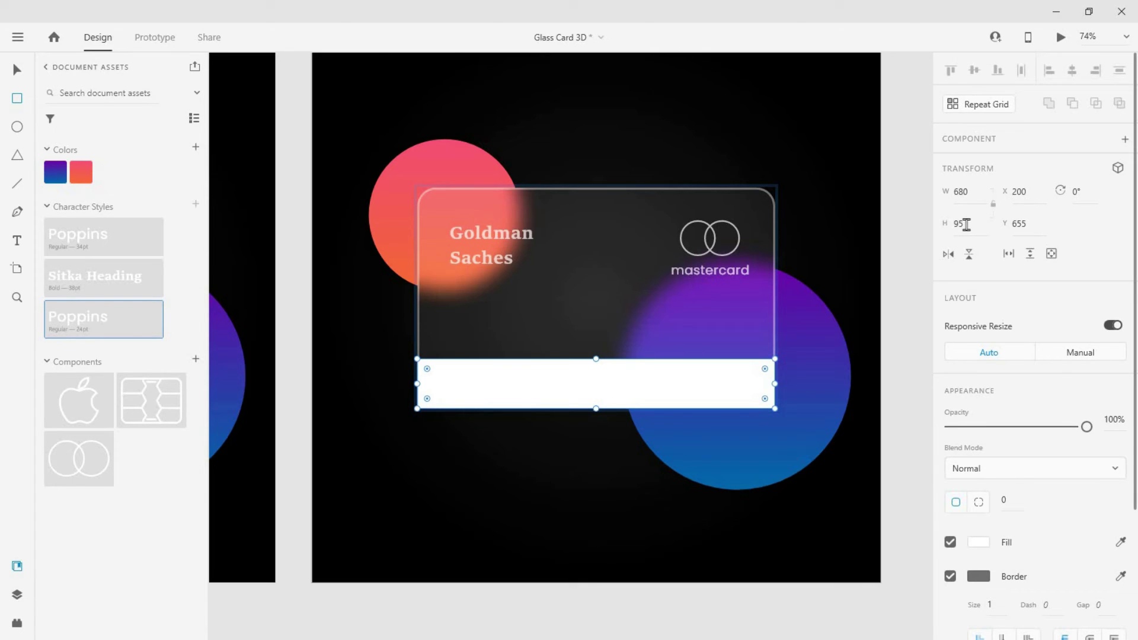
{"action": "key", "text": "Return"}
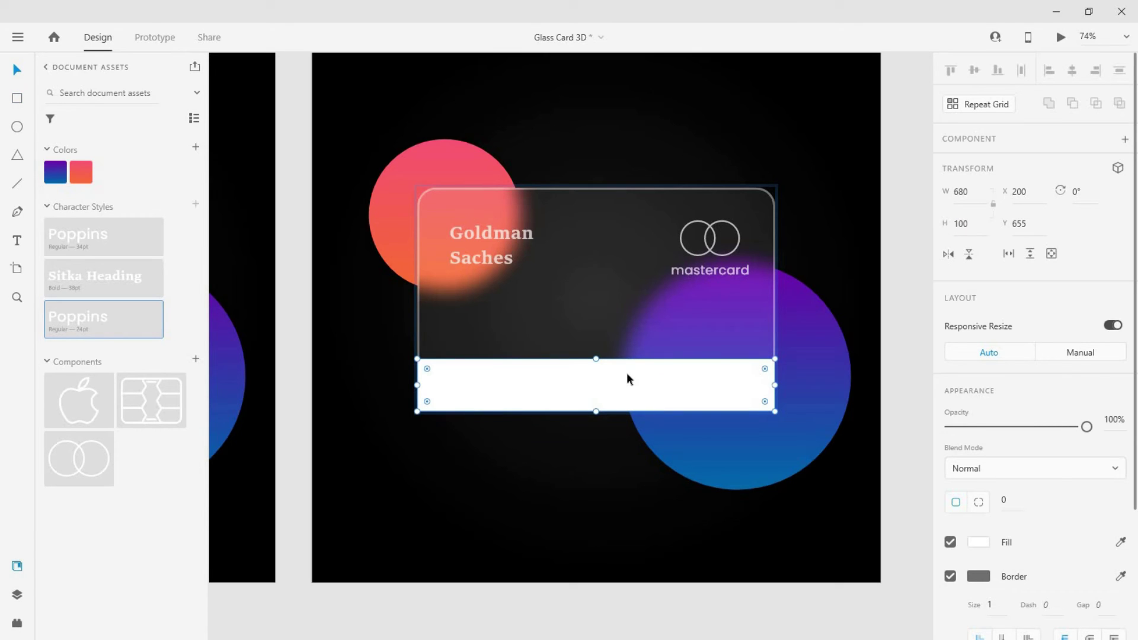
{"action": "key", "text": "Up"}
{"action": "key", "text": "Up"}
{"action": "key", "text": "Up"}
{"action": "key", "text": "Up"}
{"action": "key", "text": "Up"}
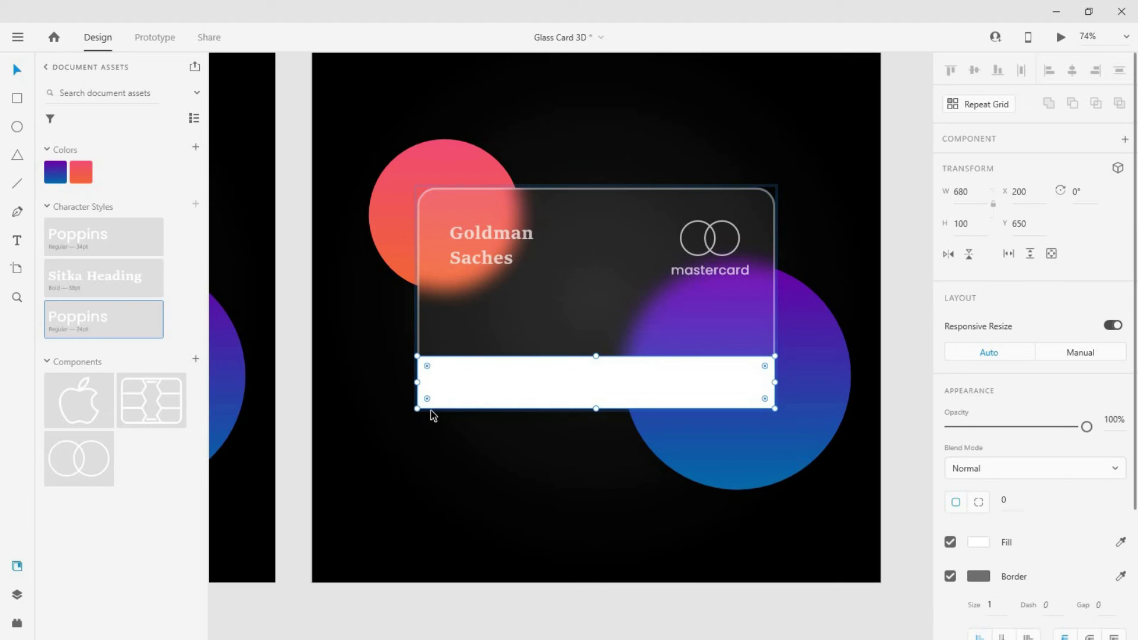
Give the bar per-corner radii 0/0/36/36 and remove its border
{"action": "left_click", "coordinate": [978, 504]}
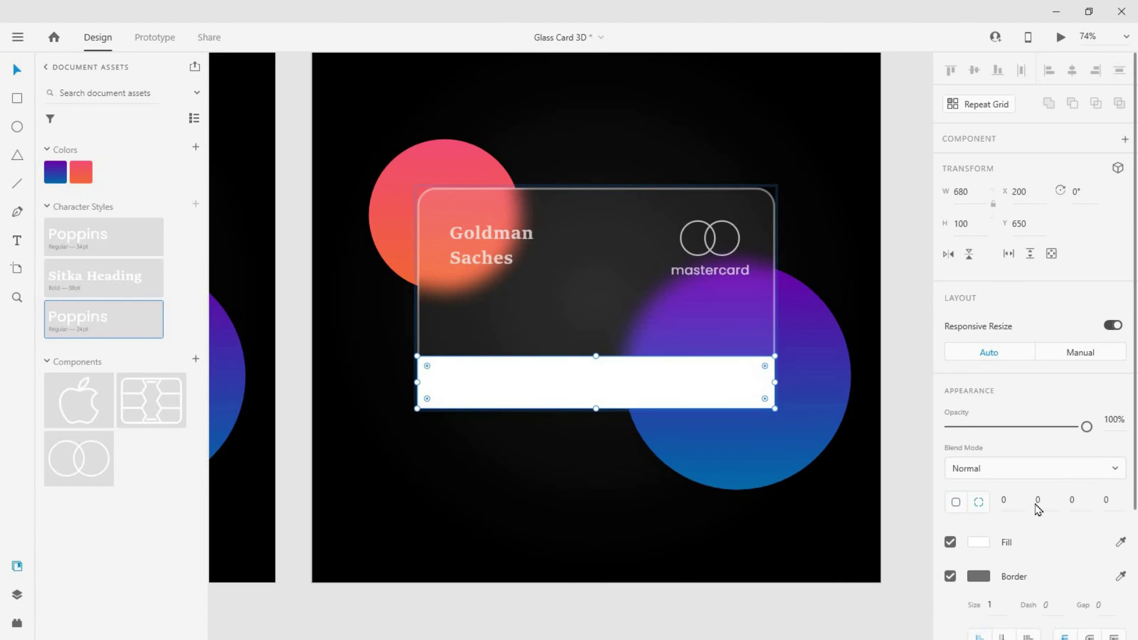
{"action": "left_click", "coordinate": [1072, 502]}
{"action": "key", "text": "Tab"}
{"action": "type", "text": "36"}
{"action": "key", "text": "Tab"}
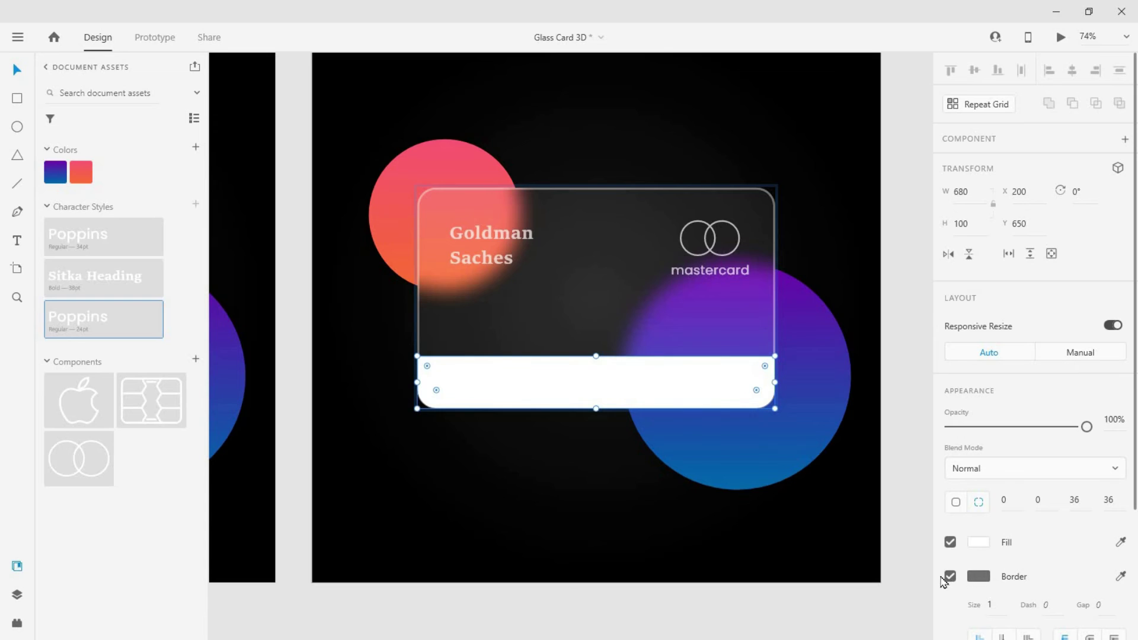
{"action": "left_click", "coordinate": [951, 577]}
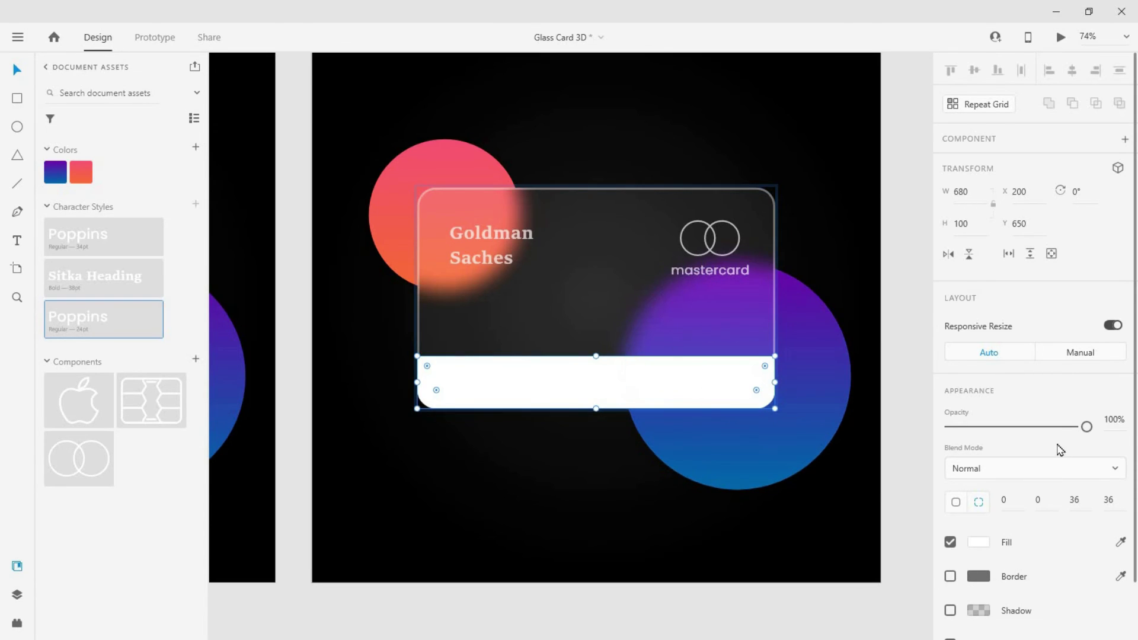
Set the bar's opacity to 24%
{"action": "left_click", "coordinate": [1121, 425]}
{"action": "type", "text": "30"}
{"action": "key", "text": "Return"}
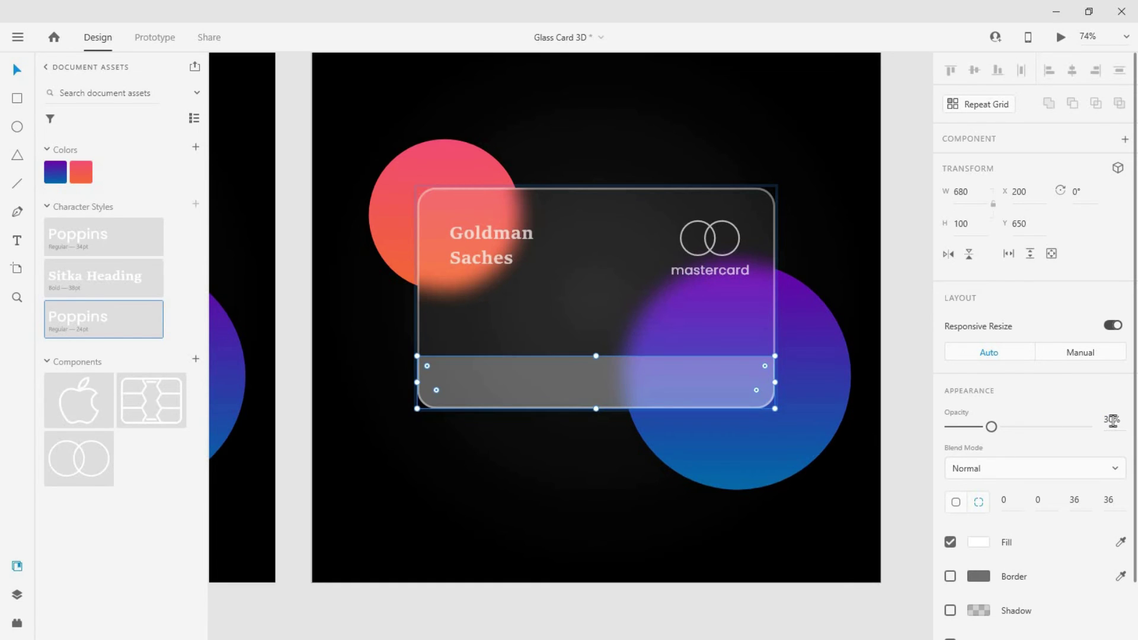
{"action": "left_click", "coordinate": [1110, 421]}
{"action": "type", "text": "24"}
{"action": "key", "text": "Return"}
Select the card's Back group on the first artboard and reorder the layers so Front sits above Back
{"action": "scroll", "coordinate": [609, 415], "scroll_direction": "down", "scroll_amount": 3}
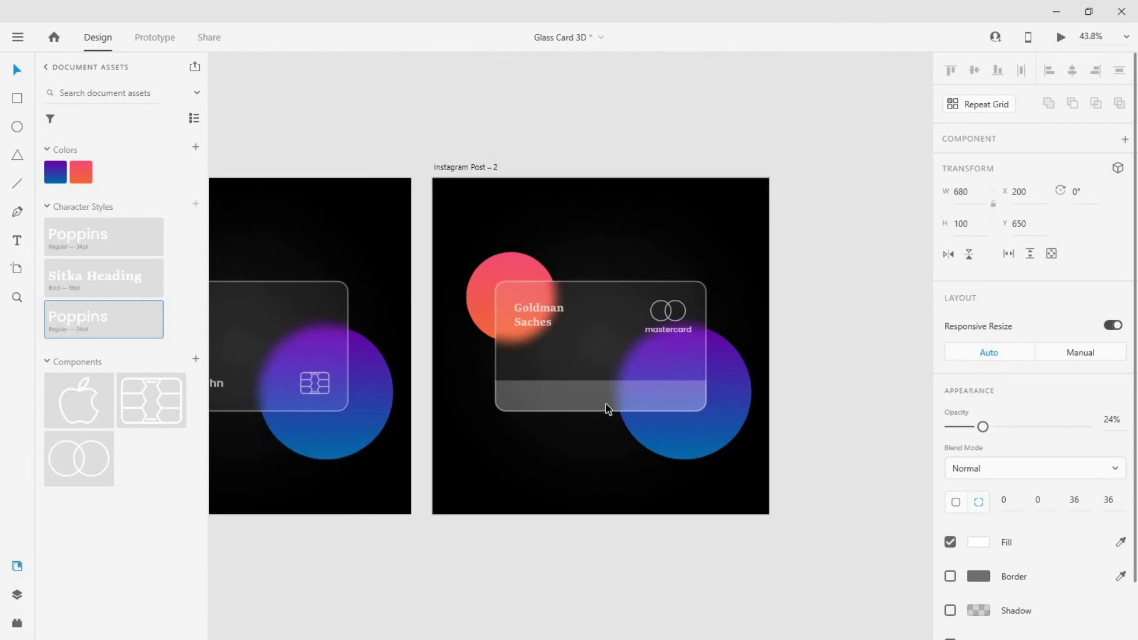
{"action": "scroll", "coordinate": [607, 408], "scroll_direction": "down", "scroll_amount": 3}
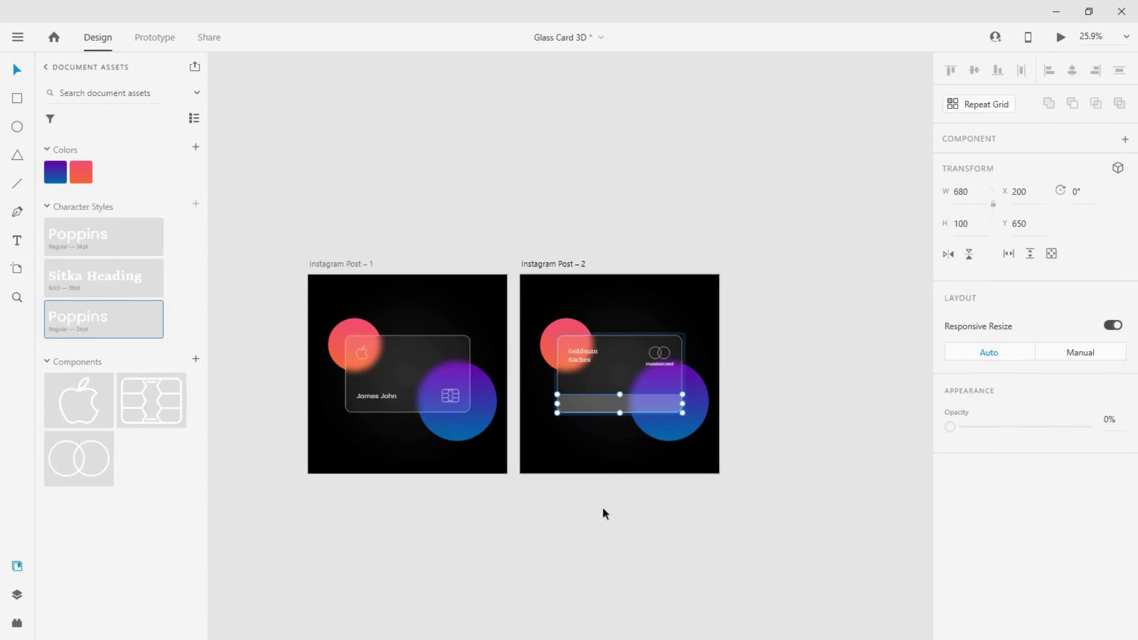
{"action": "left_click", "coordinate": [620, 407]}
{"action": "left_click", "coordinate": [17, 595]}
{"action": "scroll", "coordinate": [701, 375], "scroll_direction": "up", "scroll_amount": 2}
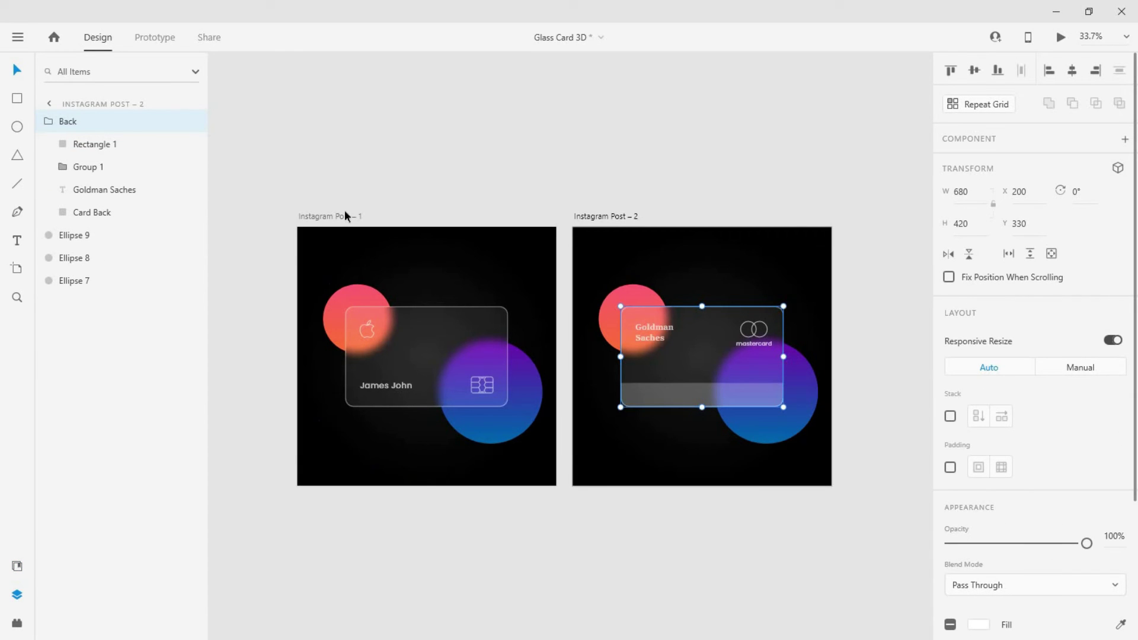
{"action": "left_click", "coordinate": [373, 252]}
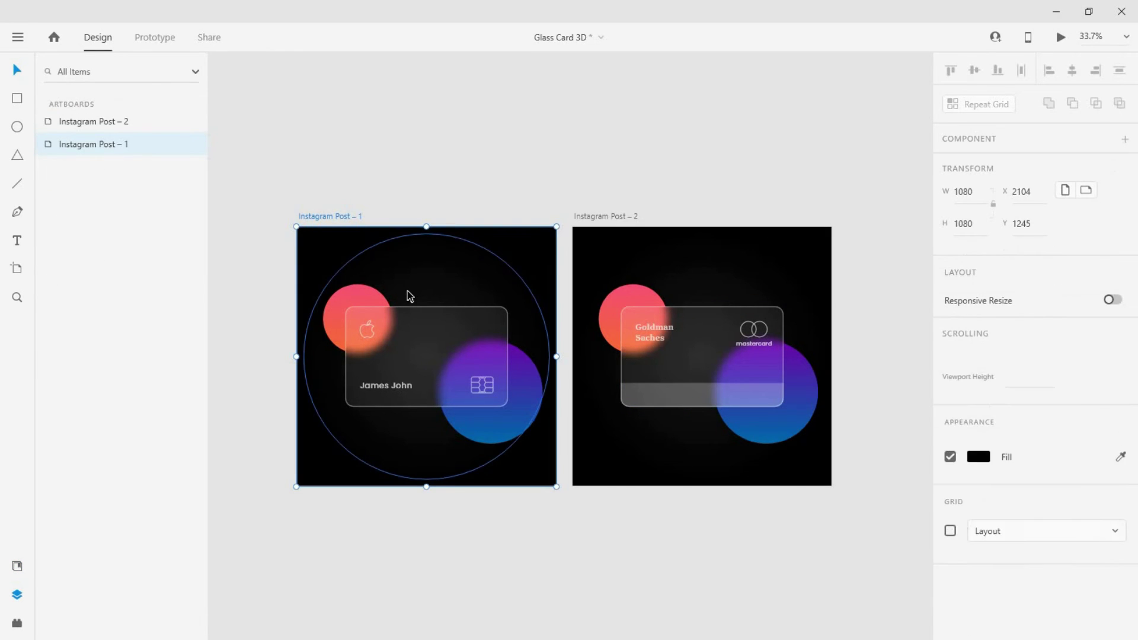
{"action": "left_click", "coordinate": [420, 382]}
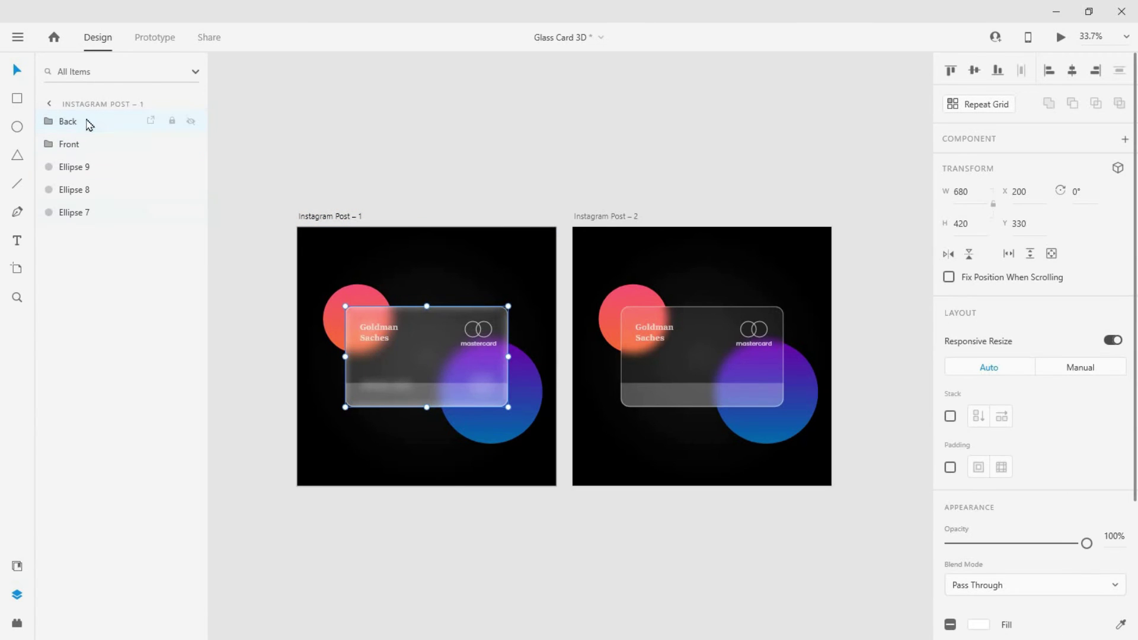
{"action": "left_click_drag", "start_coordinate": [83, 145], "coordinate": [84, 122]}
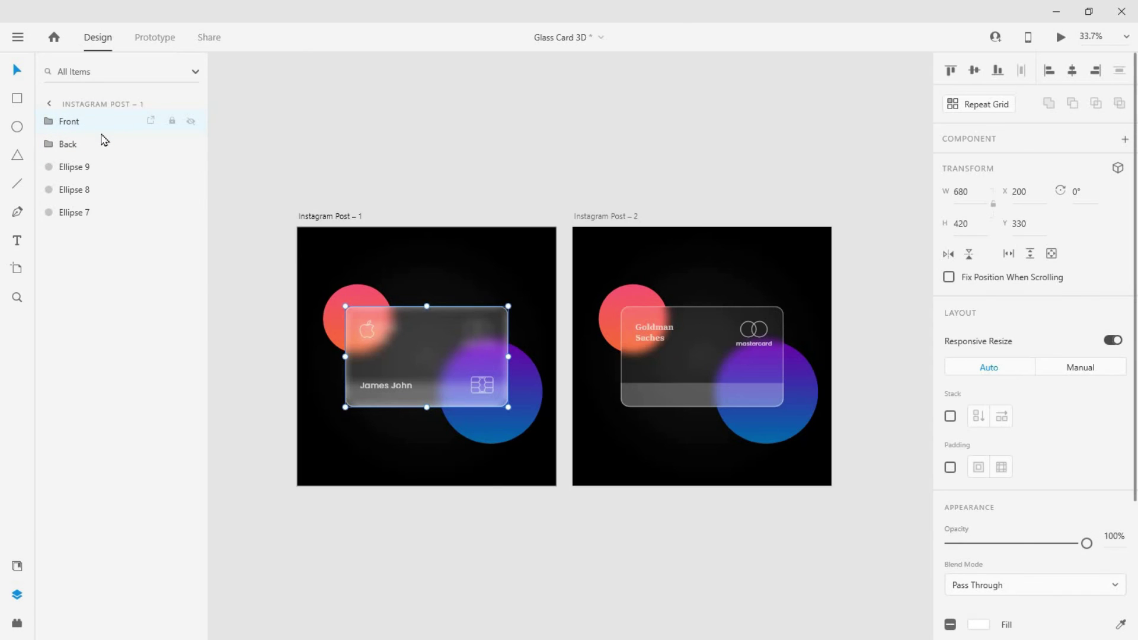
Enable 3D transforms on the front card and set its Z position to 1
{"action": "left_click", "coordinate": [1119, 169]}
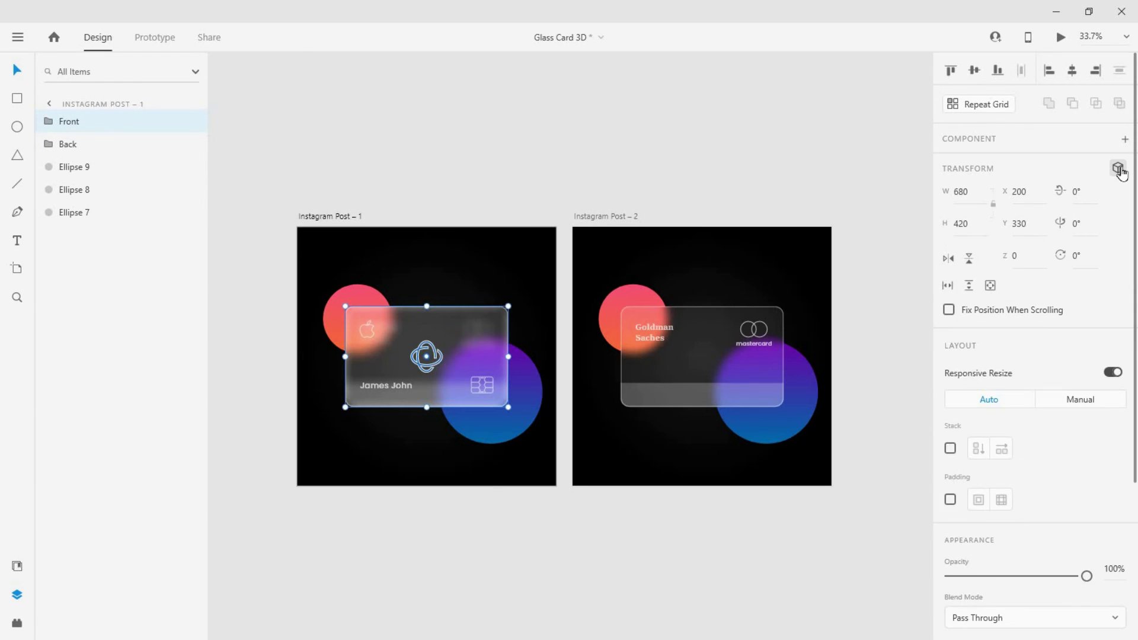
{"action": "left_click", "coordinate": [1016, 257]}
{"action": "type", "text": "1"}
{"action": "key", "text": "Return"}
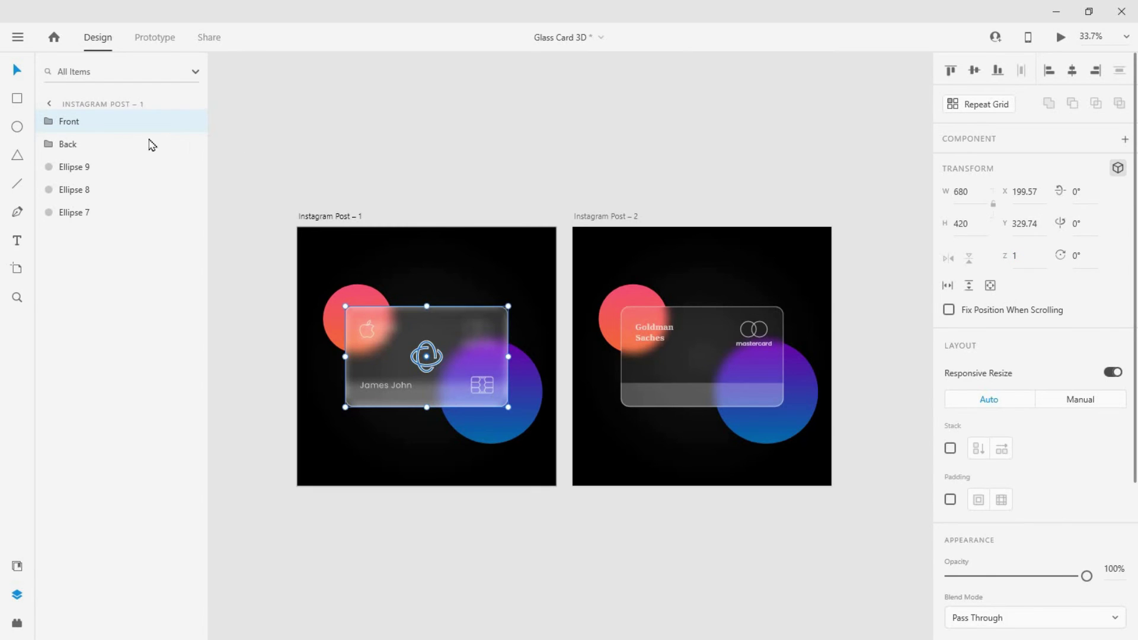
Set the Back group to Z -1, turn it 180°, and drop its opacity to 0%
{"action": "left_click", "coordinate": [119, 144]}
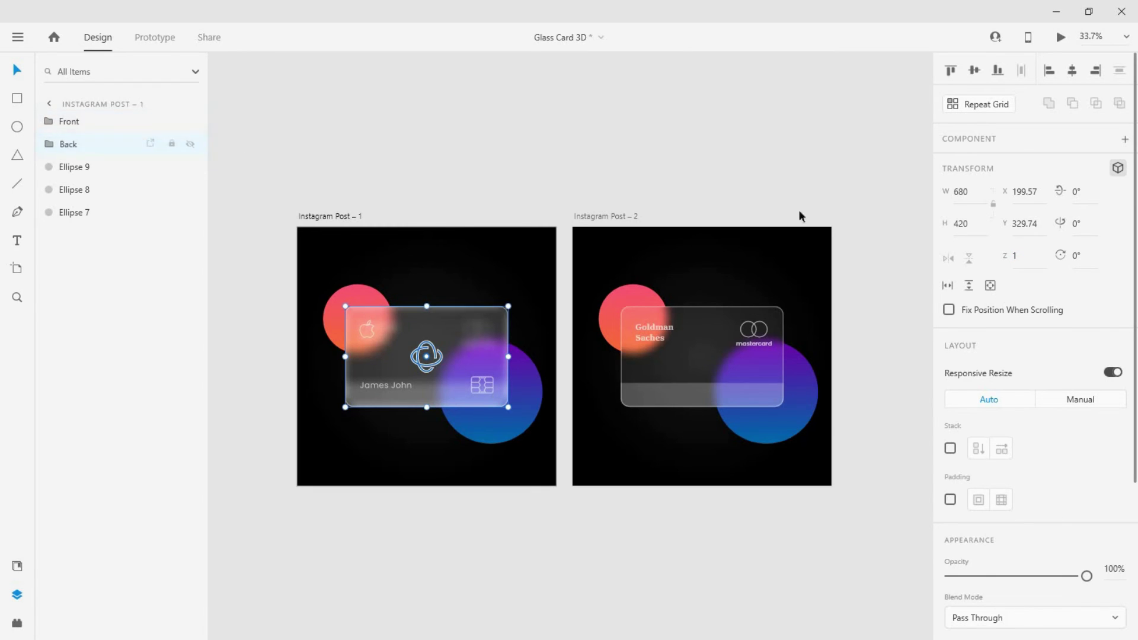
{"action": "left_click", "coordinate": [1042, 262]}
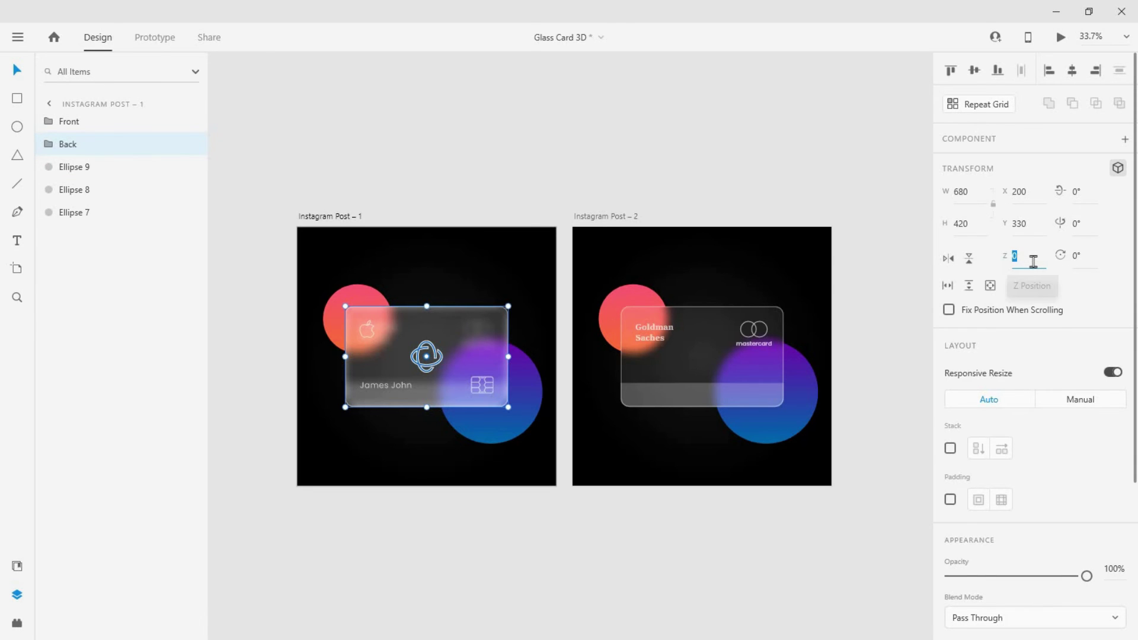
{"action": "type", "text": "-1"}
{"action": "key", "text": "Return"}
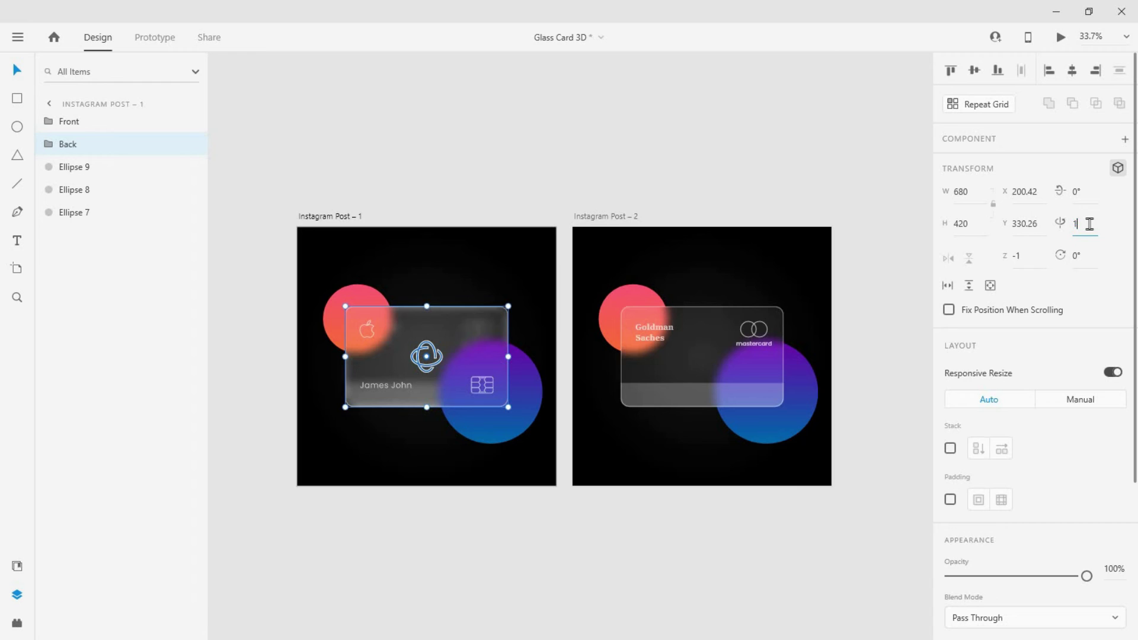
{"action": "key", "text": "Return"}
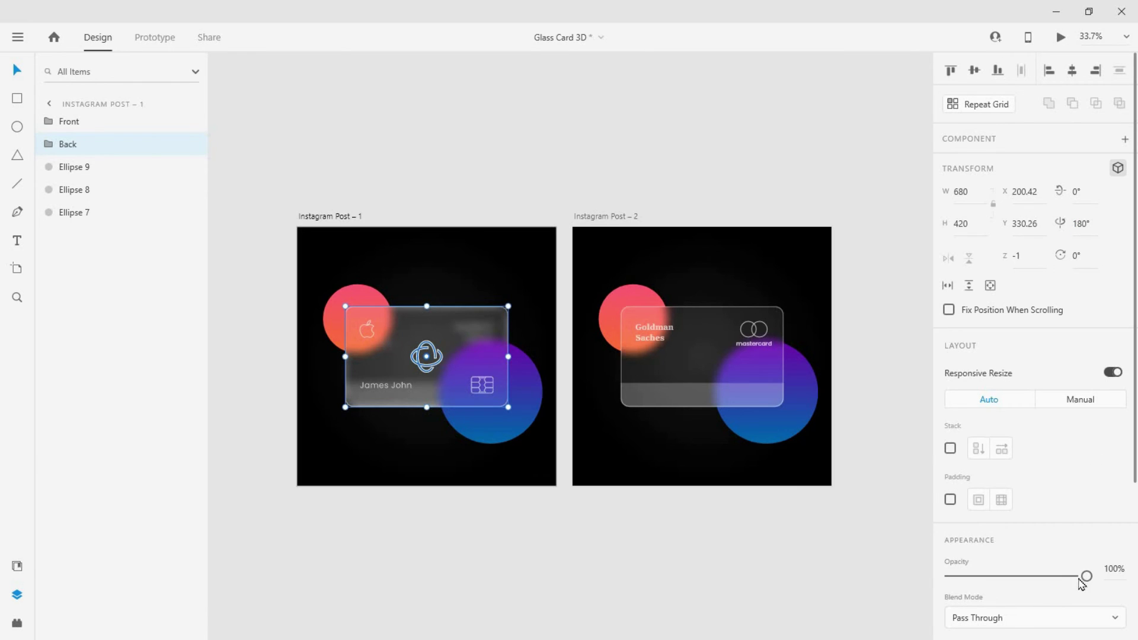
{"action": "left_click_drag", "start_coordinate": [1087, 578], "coordinate": [917, 584]}
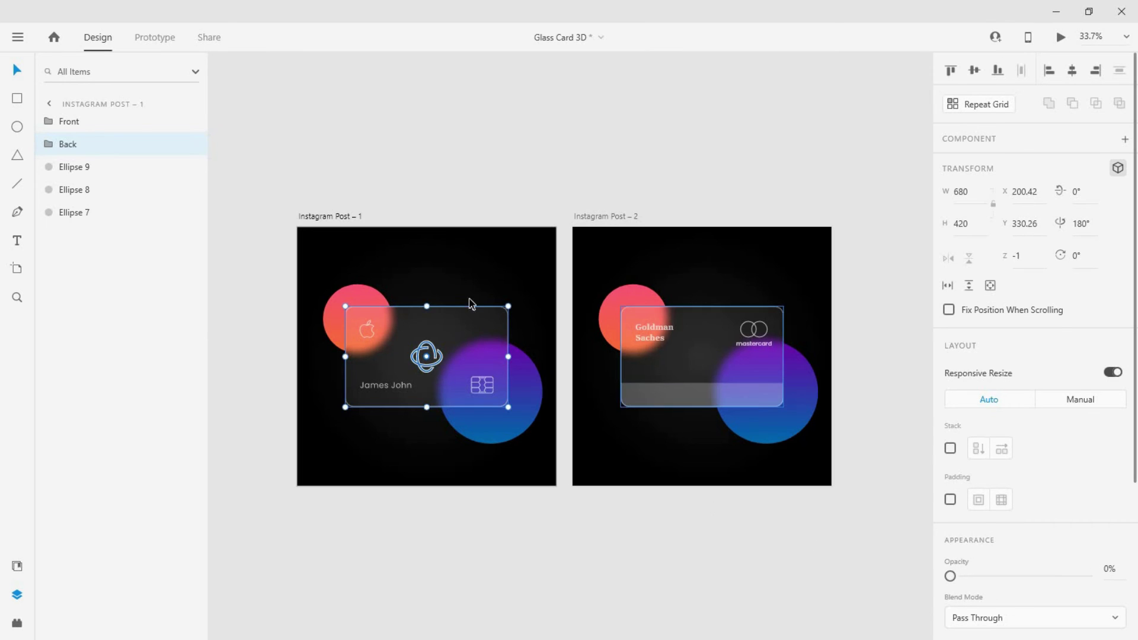
{"action": "left_click", "coordinate": [483, 346]}
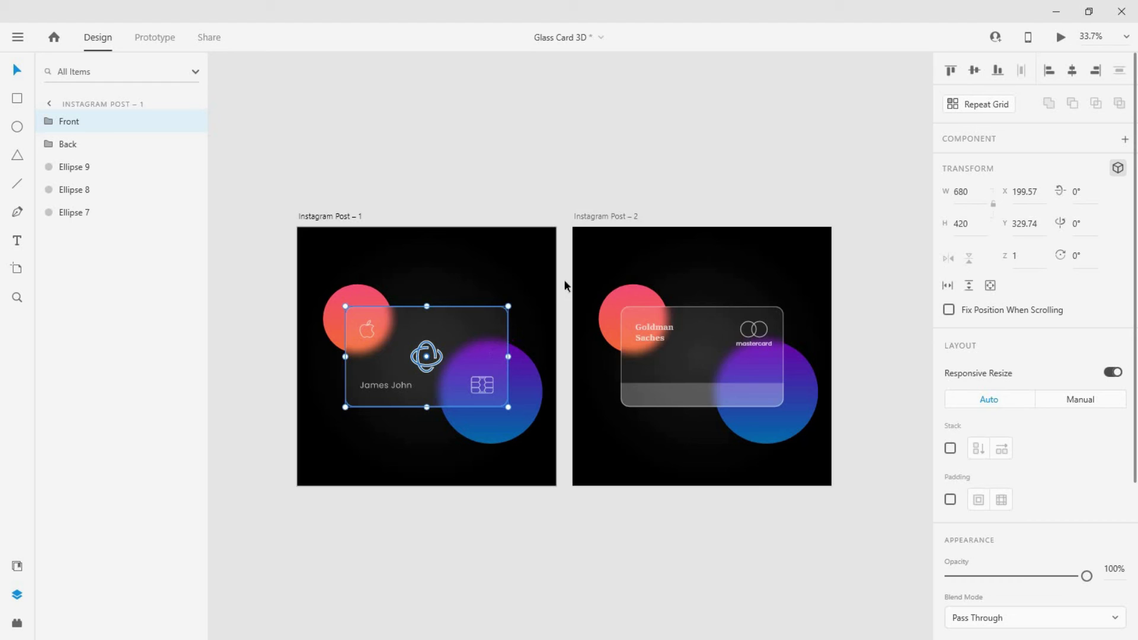
On Instagram Post – 2, push the Front group back to Z -1 and rotate it -180°
{"action": "left_click", "coordinate": [623, 248]}
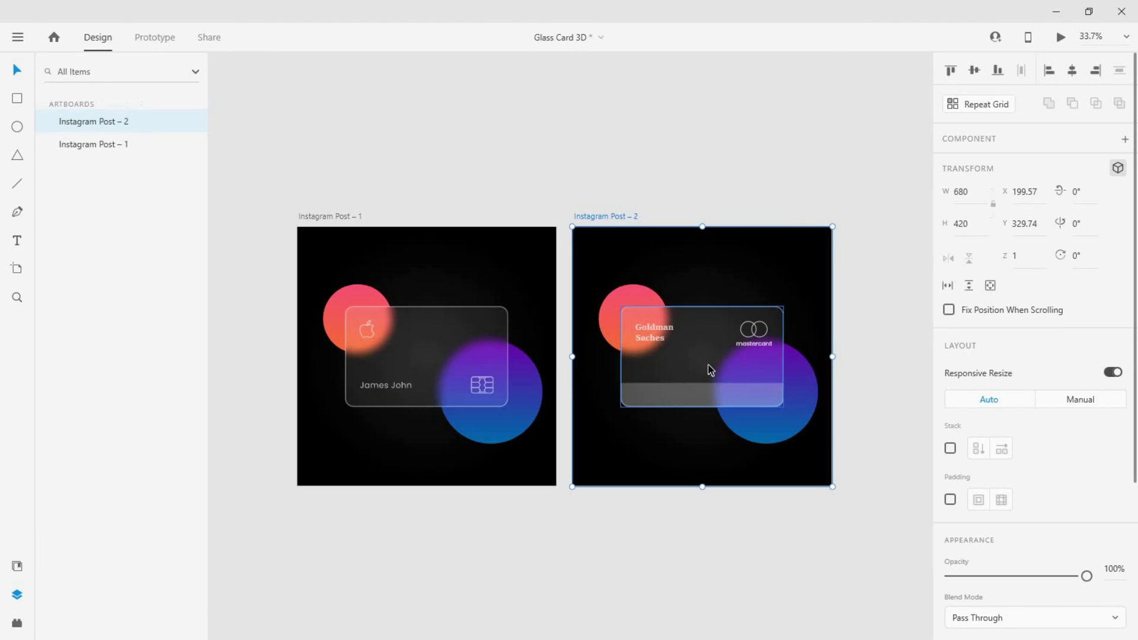
{"action": "left_click", "coordinate": [708, 365]}
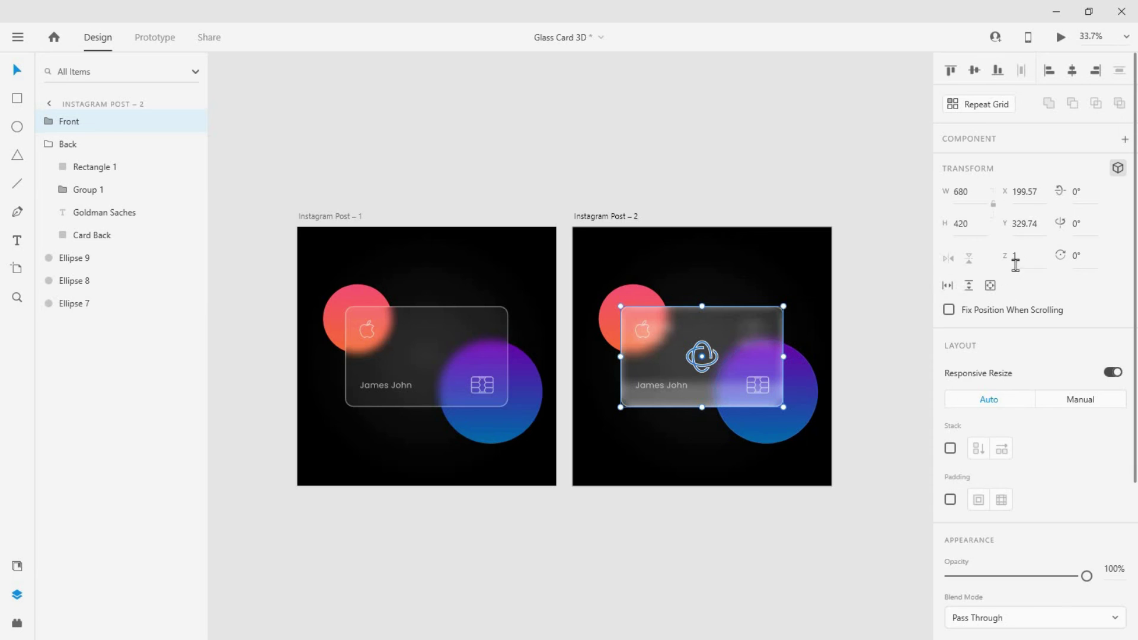
{"action": "left_click", "coordinate": [50, 148]}
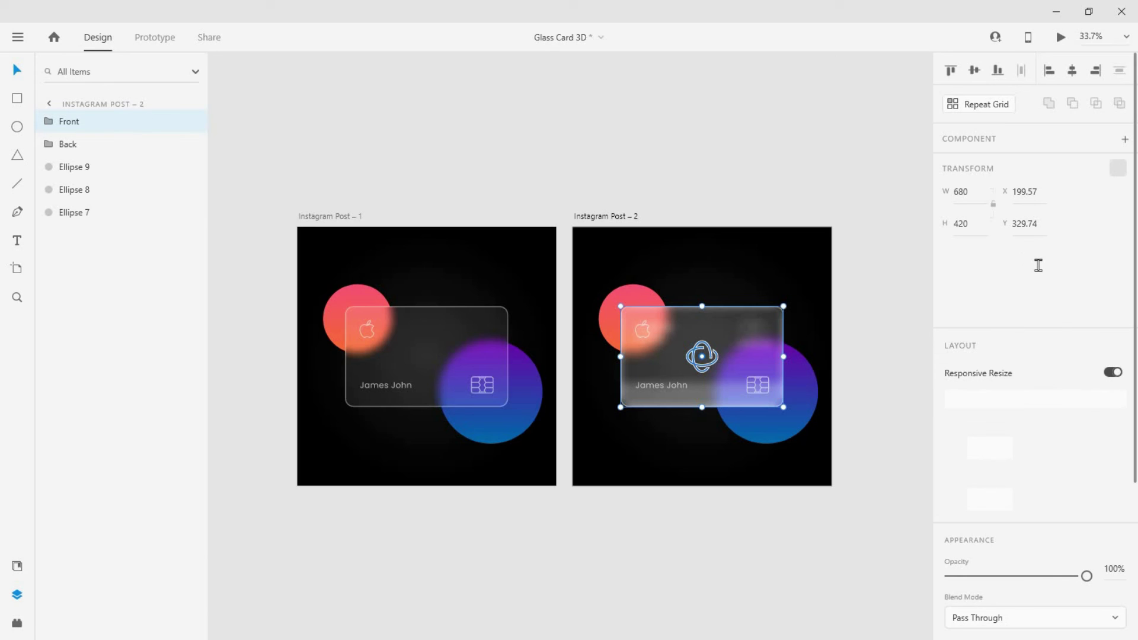
{"action": "scroll", "coordinate": [1038, 266], "scroll_direction": "up", "scroll_amount": 1}
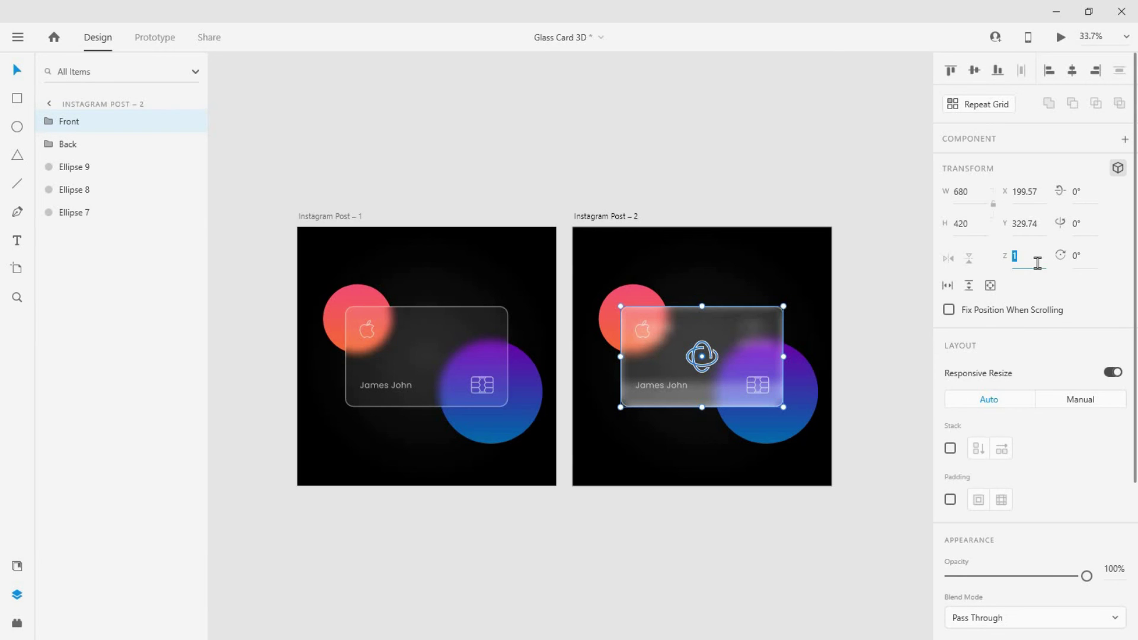
{"action": "key", "text": "Return"}
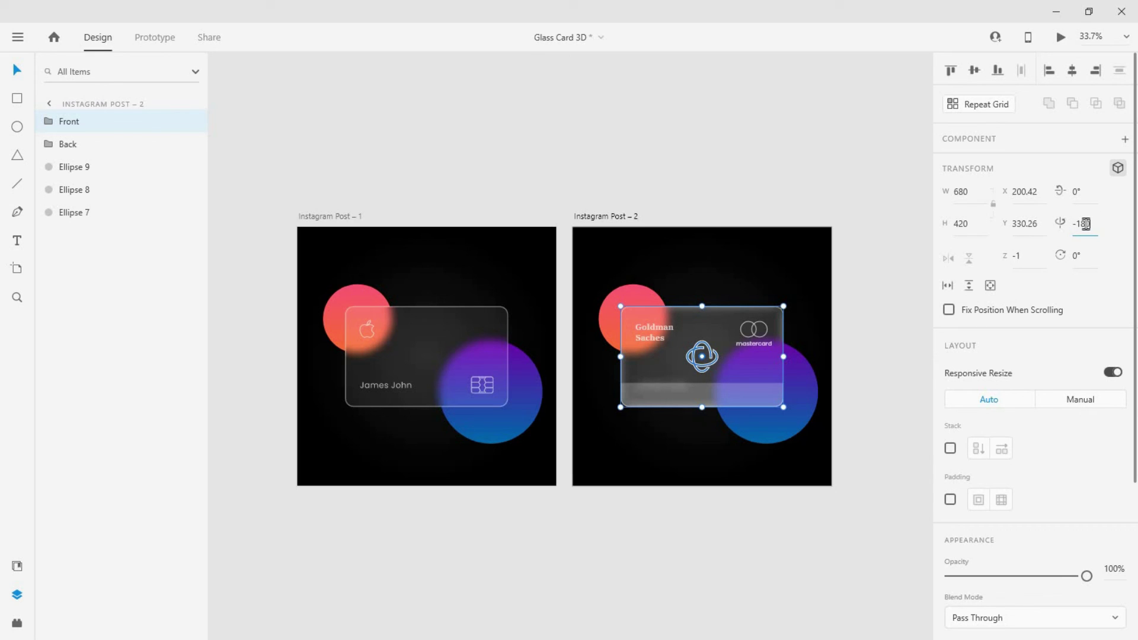
{"action": "key", "text": "Return"}
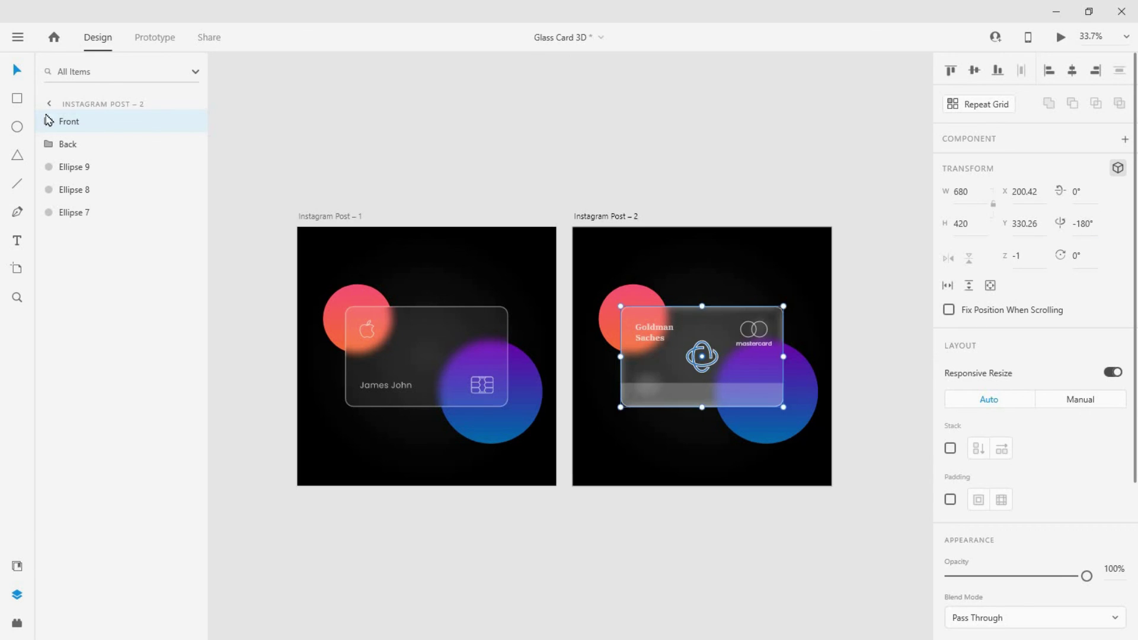
Bring the Back group forward to Z 1 and fade the Front group to 0% opacity
{"action": "left_click", "coordinate": [98, 149]}
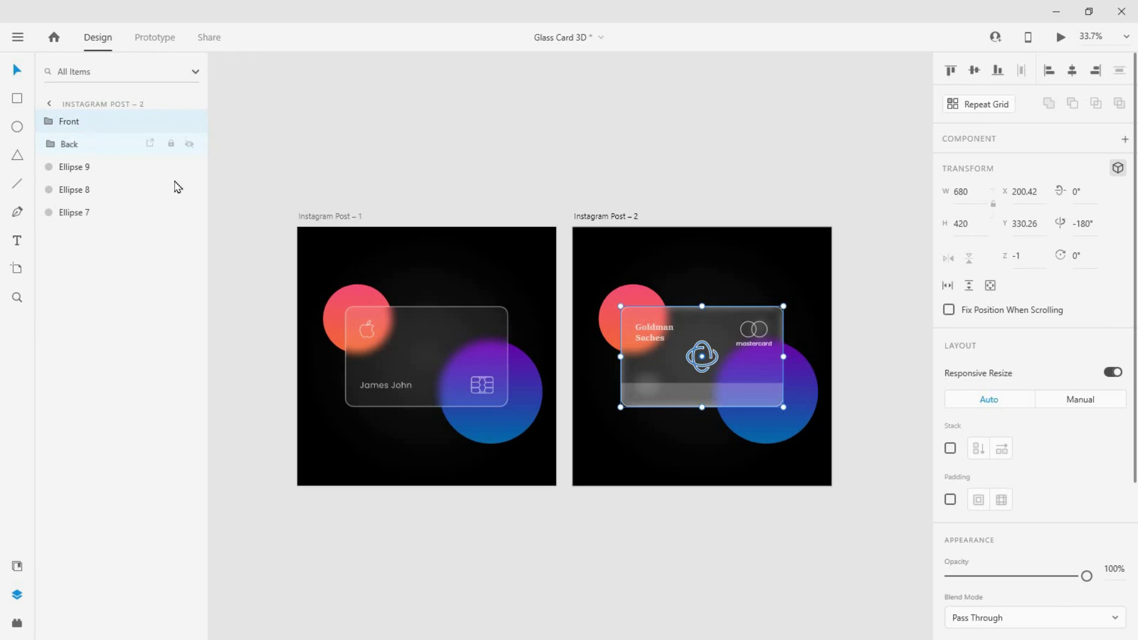
{"action": "left_click", "coordinate": [1032, 257]}
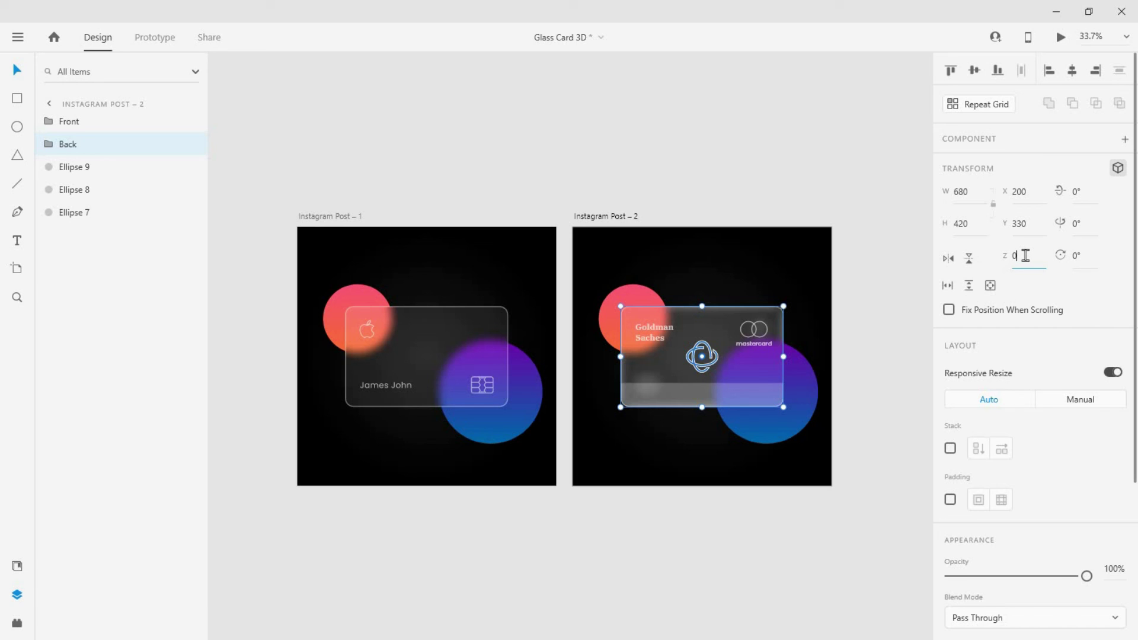
{"action": "key", "text": "Return"}
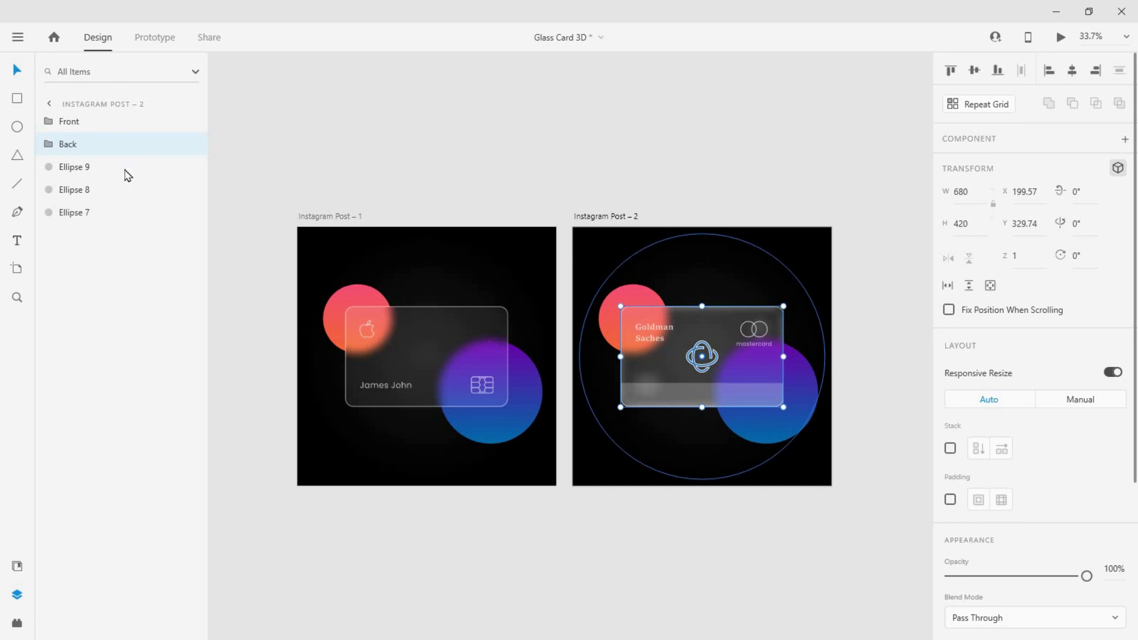
{"action": "left_click", "coordinate": [104, 125]}
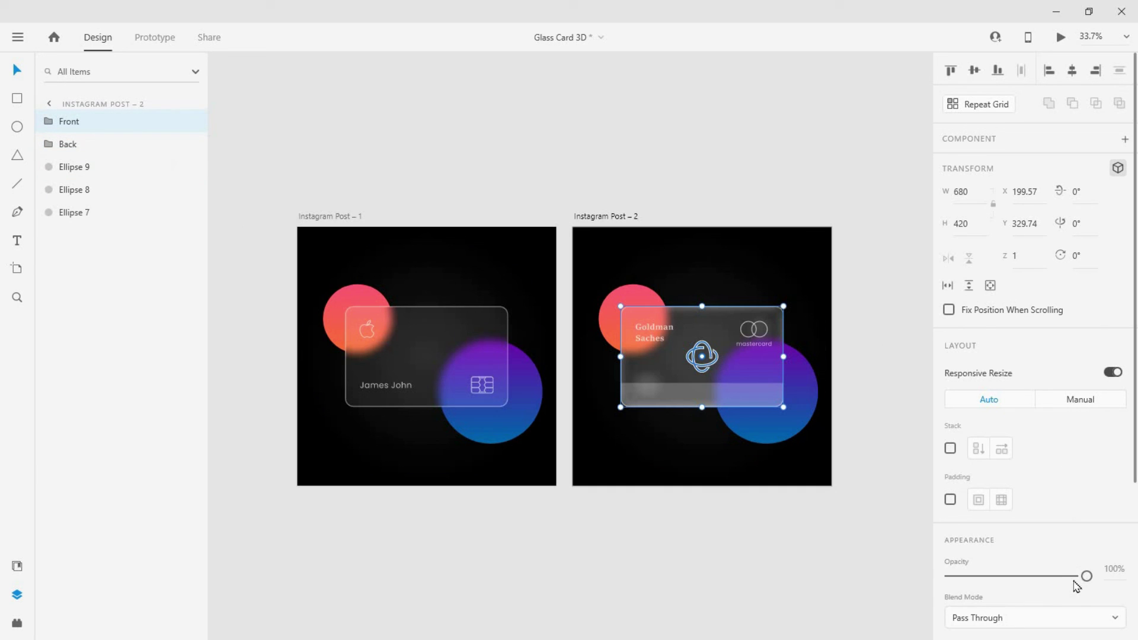
{"action": "left_click_drag", "start_coordinate": [1017, 581], "coordinate": [877, 582]}
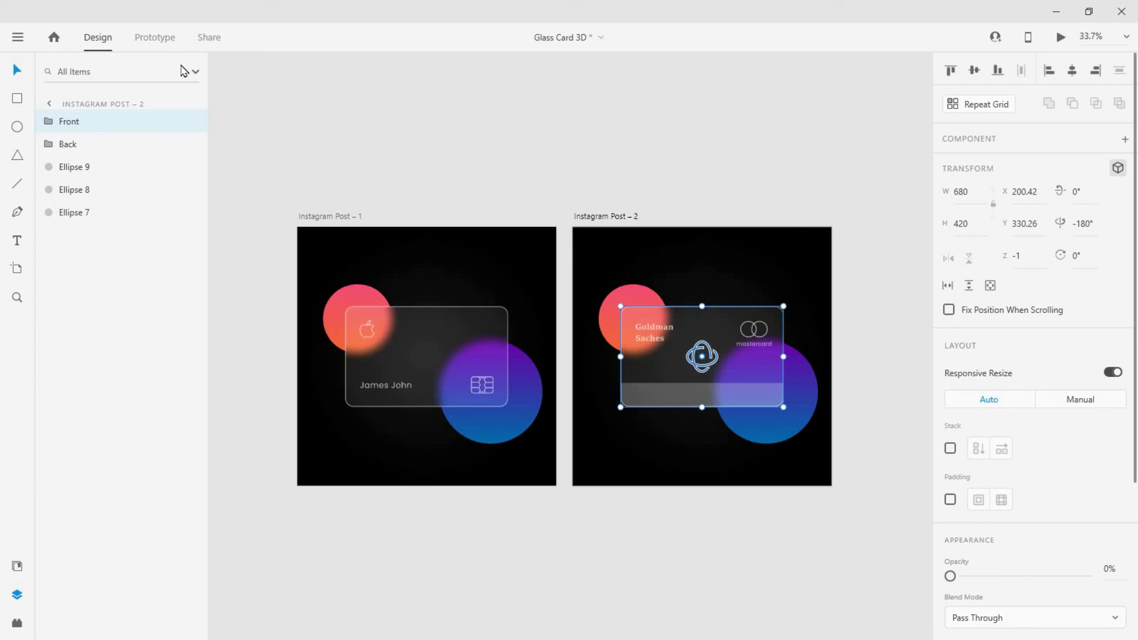
Link the Instagram Post – 1 card to Post – 2 with Tap Auto-Animate, Ease In-Out, 0.8 s
{"action": "left_click", "coordinate": [161, 46]}
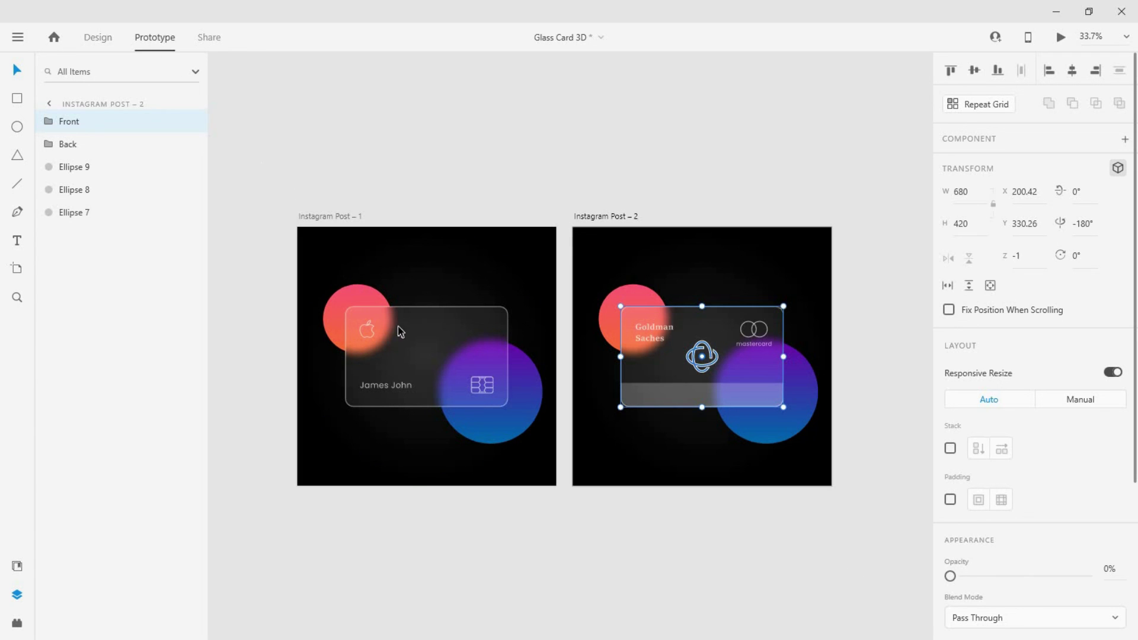
{"action": "left_click", "coordinate": [430, 363]}
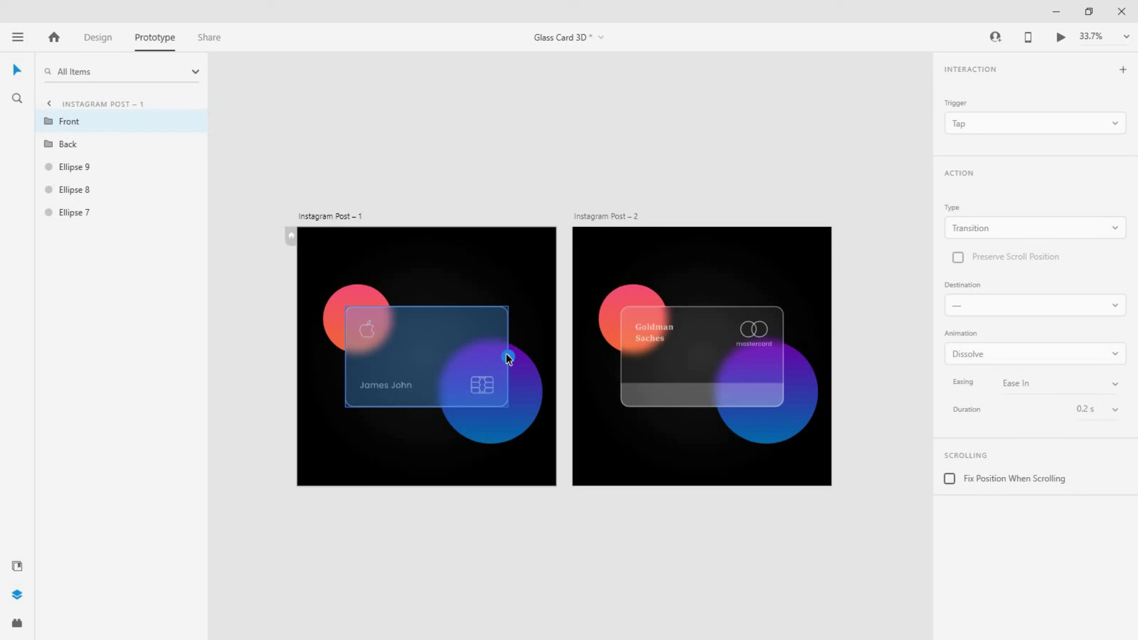
{"action": "left_click_drag", "start_coordinate": [508, 358], "coordinate": [638, 415]}
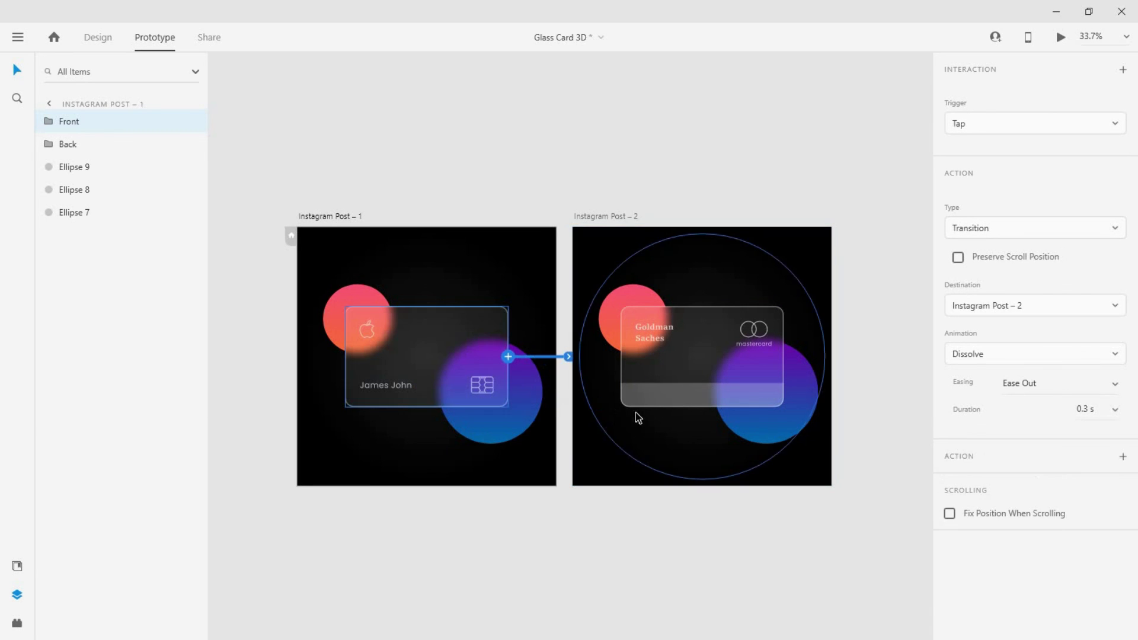
{"action": "left_click", "coordinate": [1010, 235]}
{"action": "left_click", "coordinate": [1006, 236]}
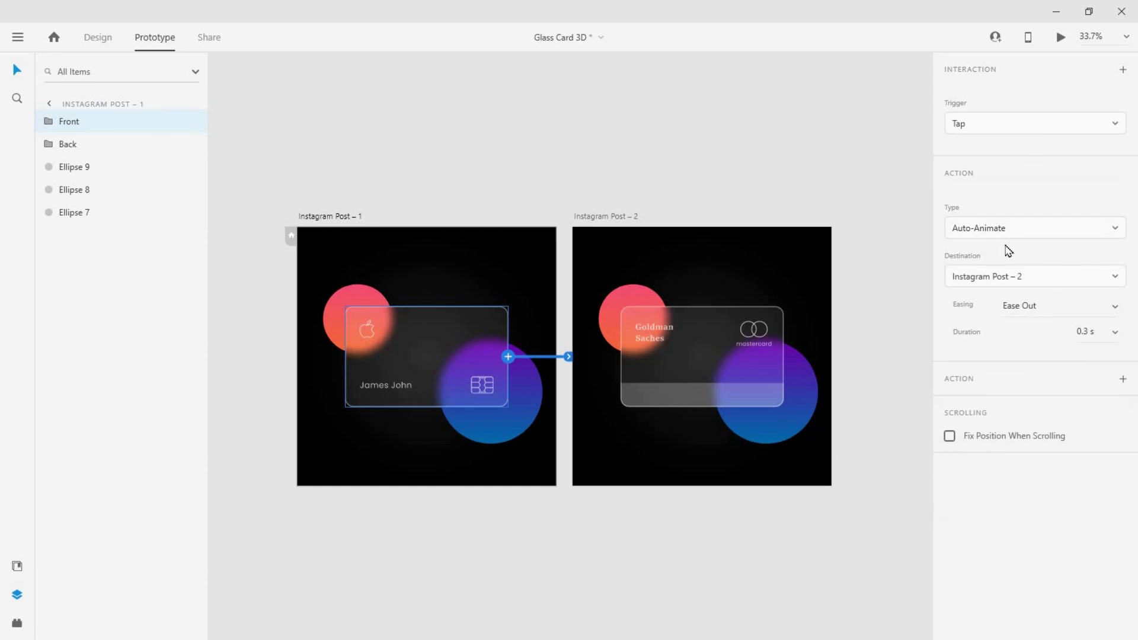
{"action": "left_click", "coordinate": [1097, 310]}
{"action": "left_click", "coordinate": [1066, 364]}
{"action": "left_click", "coordinate": [1088, 336]}
{"action": "left_click", "coordinate": [1076, 362]}
Link the Instagram Post – 2 card back to Instagram Post – 1 and select Post – 1 as the preview start
{"action": "left_click", "coordinate": [765, 382]}
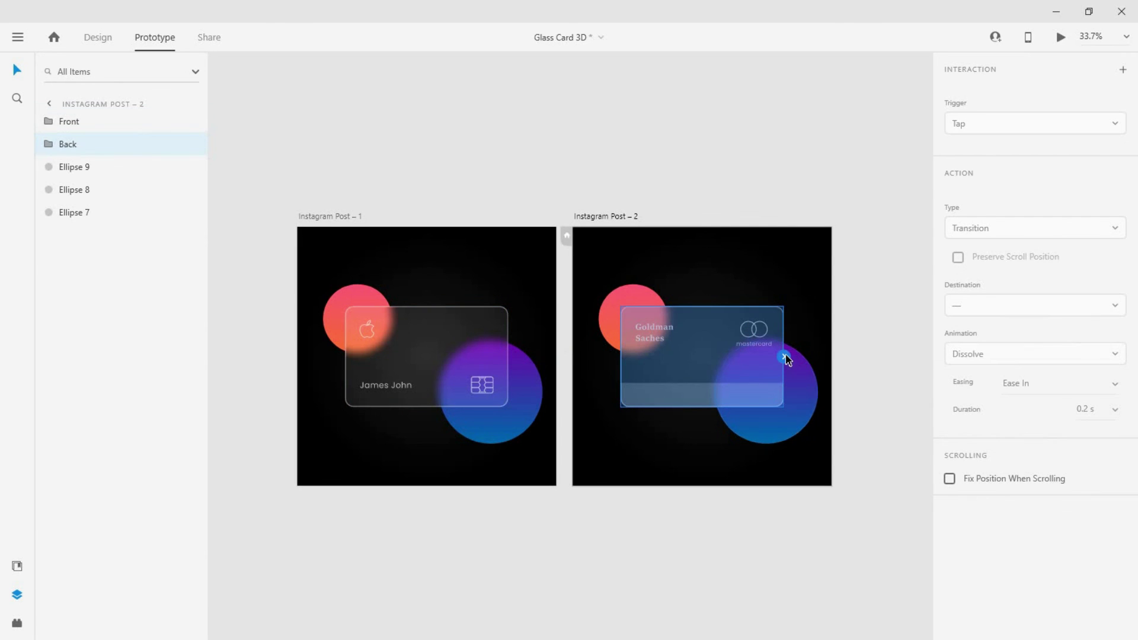
{"action": "left_click_drag", "start_coordinate": [784, 357], "coordinate": [510, 469]}
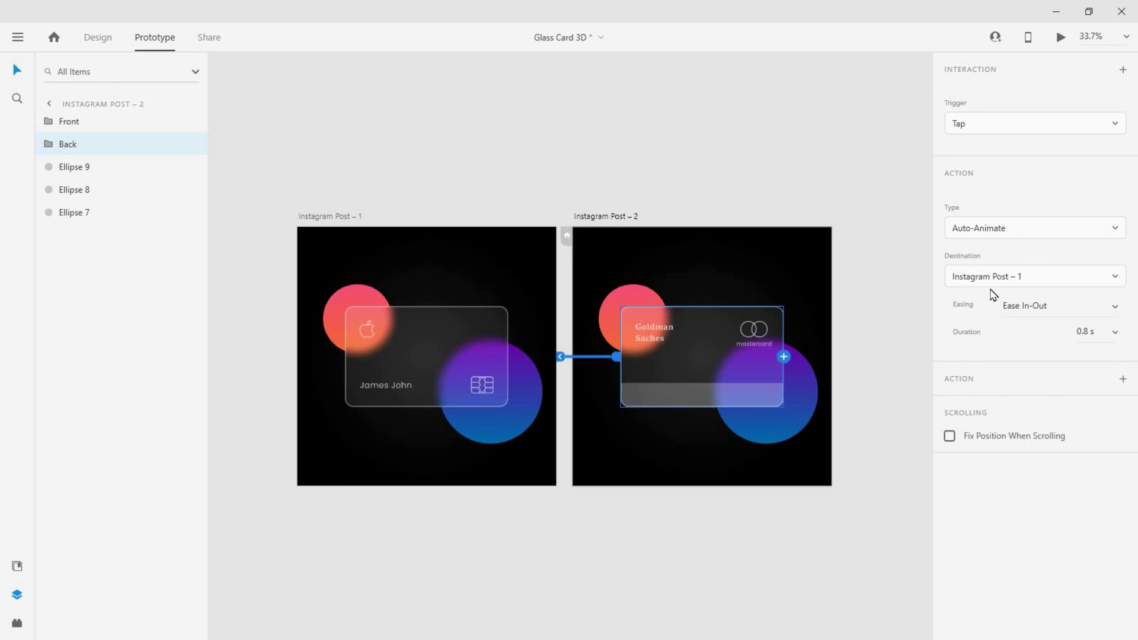
{"action": "left_click", "coordinate": [299, 217]}
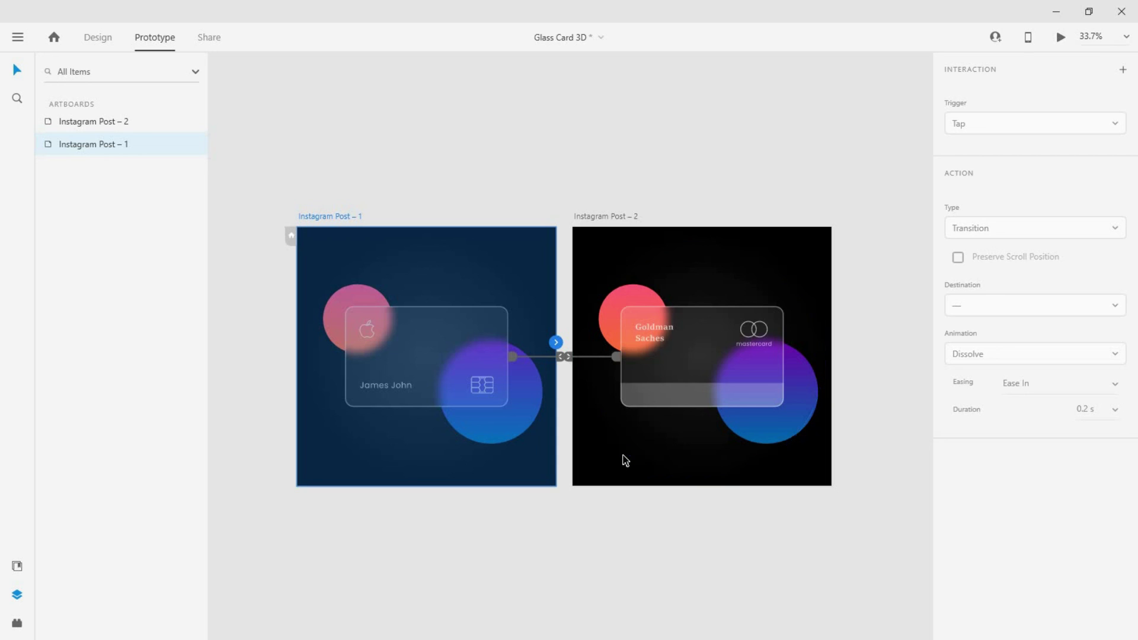
Open the prototype preview with Ctrl+Enter and tap the card to flip it repeatedly between its front and back
{"action": "key", "text": "ctrl+Return"}
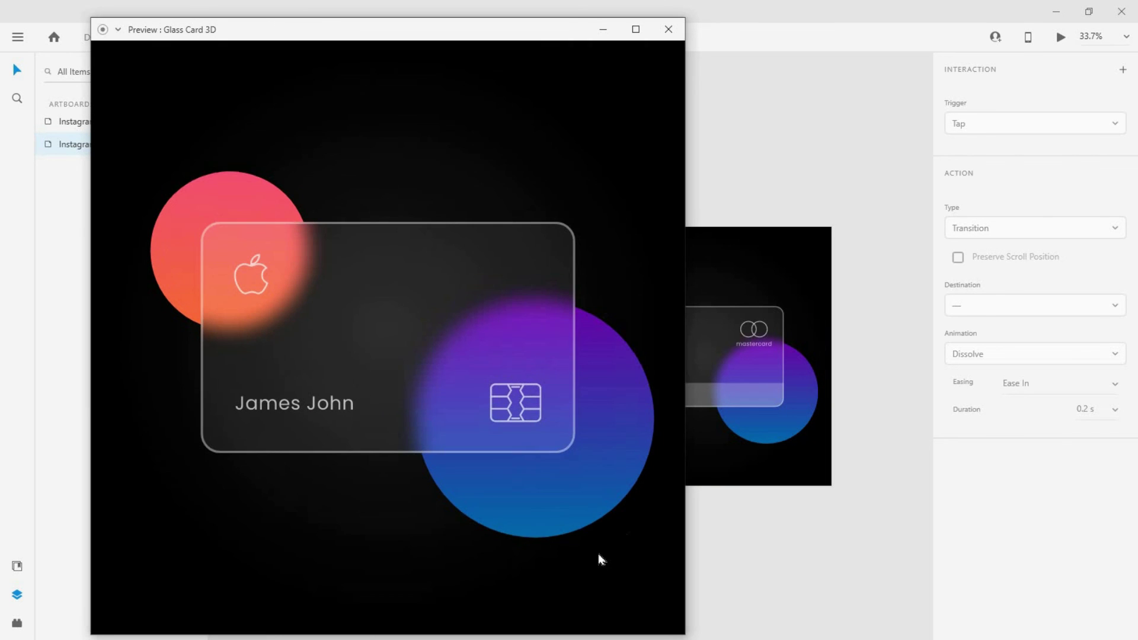
{"action": "left_click", "coordinate": [414, 398]}
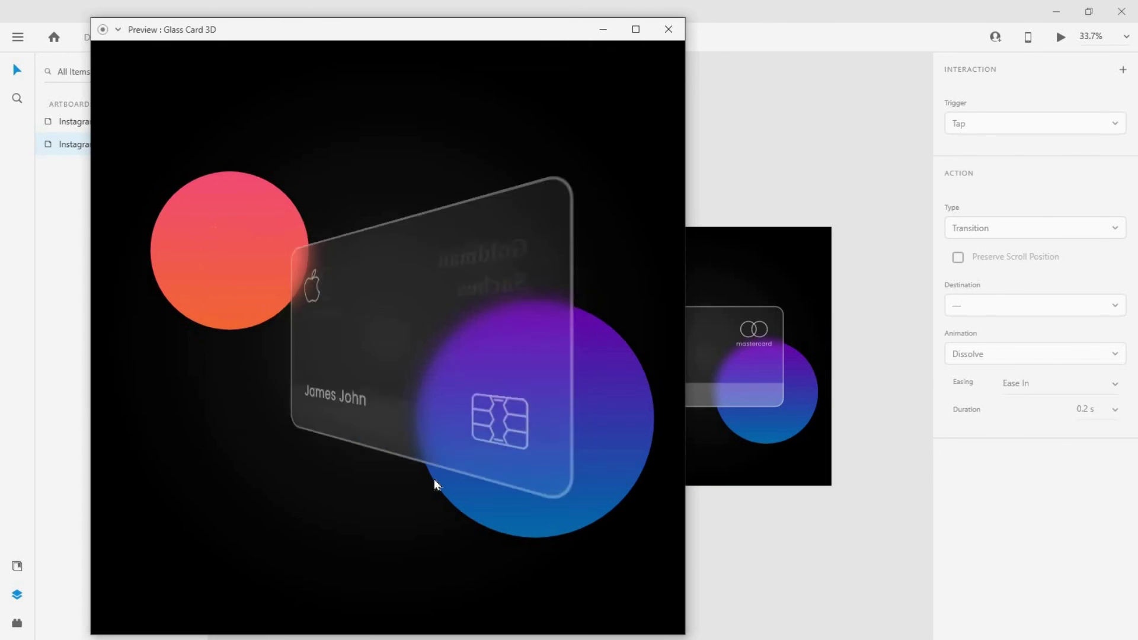
{"action": "left_click", "coordinate": [431, 454]}
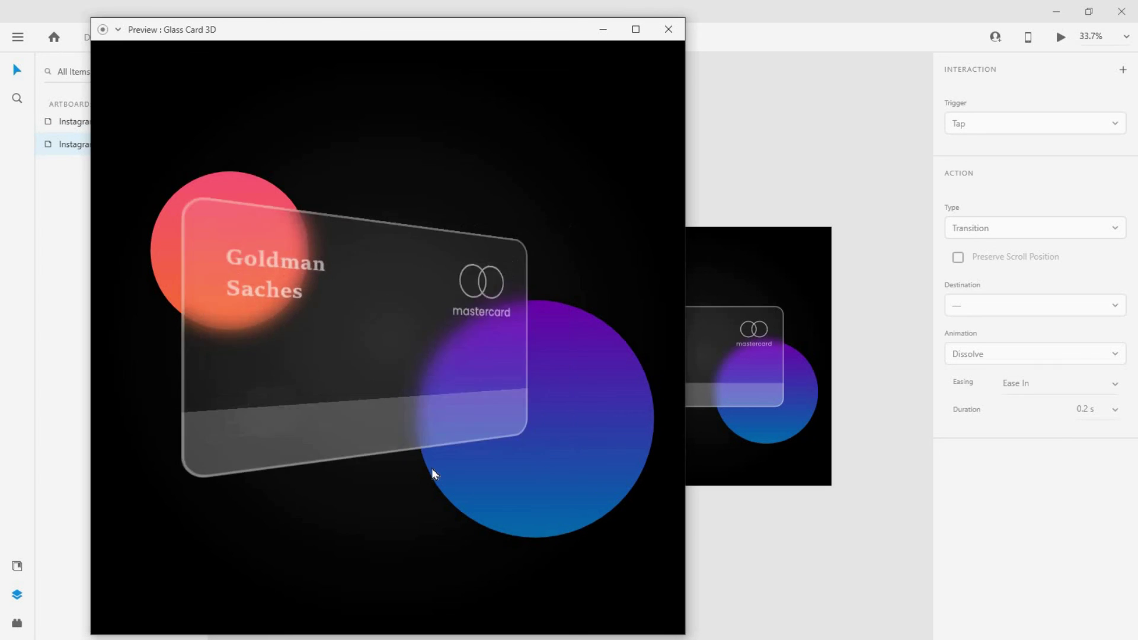
{"action": "left_click", "coordinate": [419, 376]}
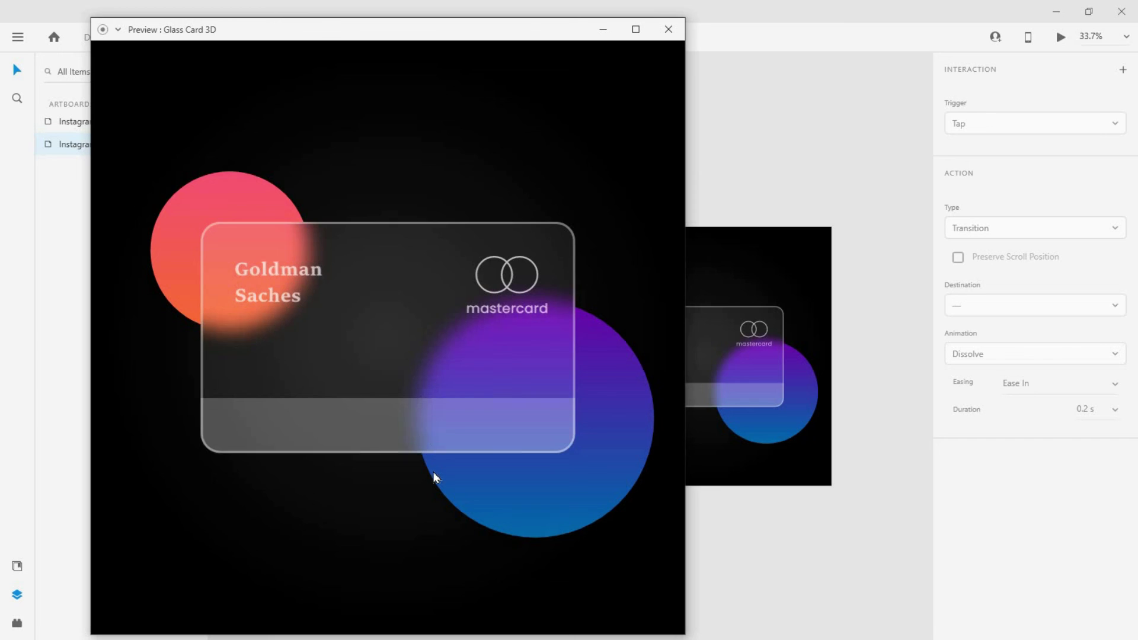
{"action": "left_click", "coordinate": [433, 471]}
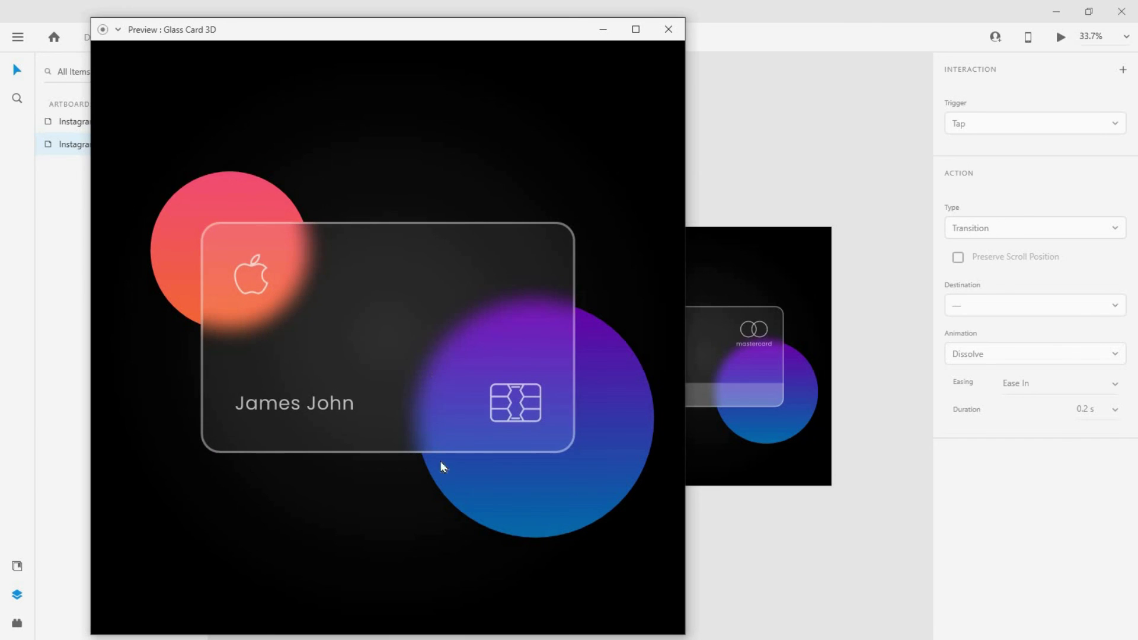
{"action": "left_click", "coordinate": [440, 461]}
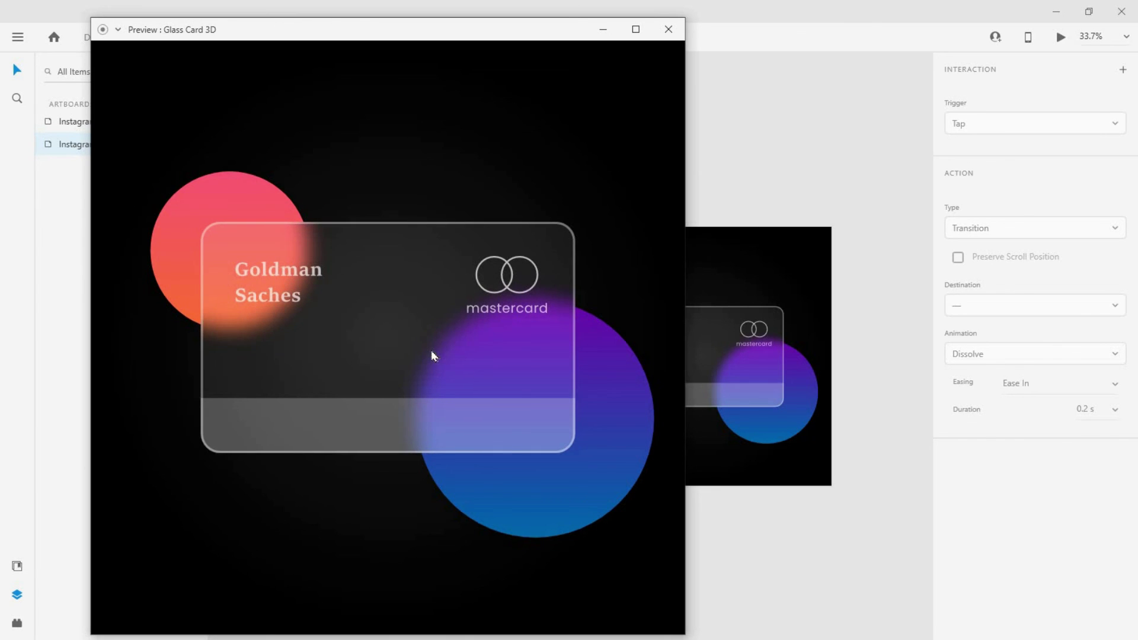
{"action": "left_click", "coordinate": [445, 465]}
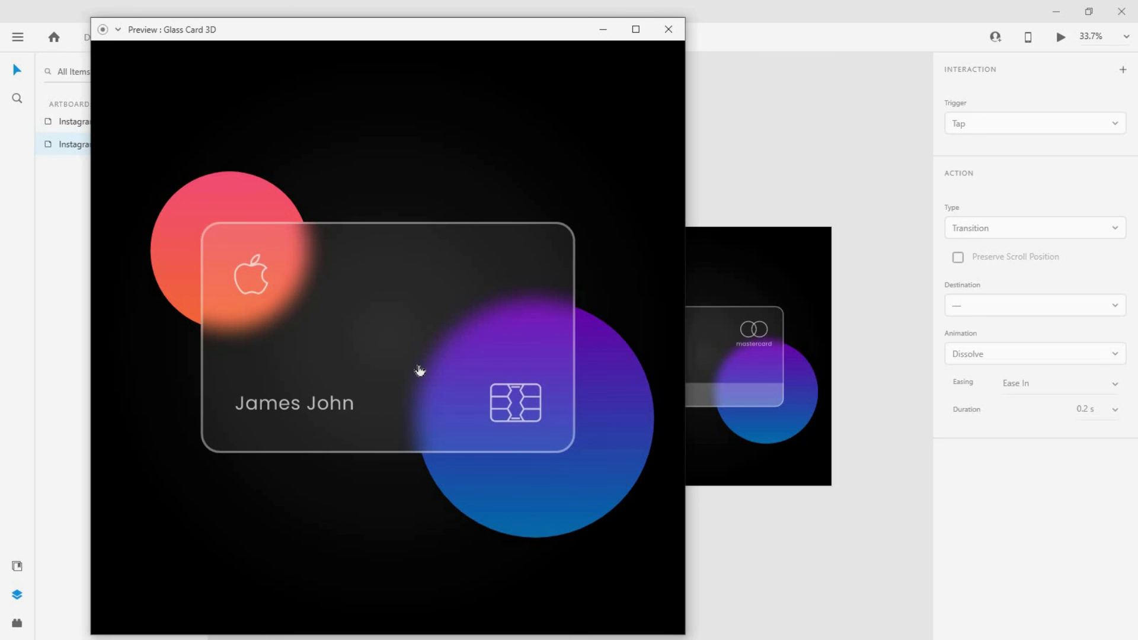